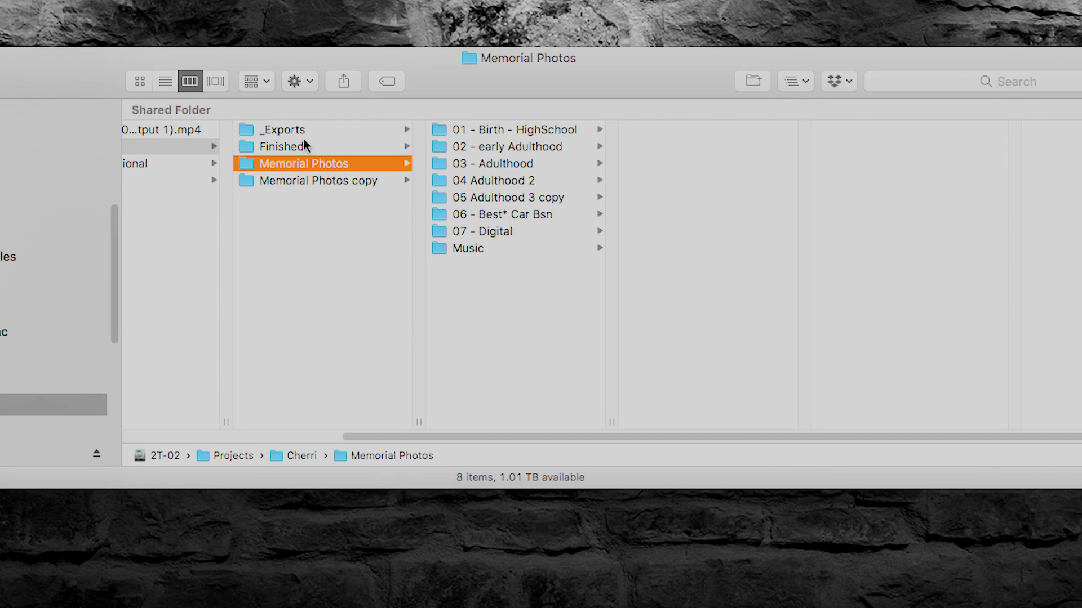
Browse the Memorial Photos subfolders 01 through 06, widening the folder column.
click(493, 136)
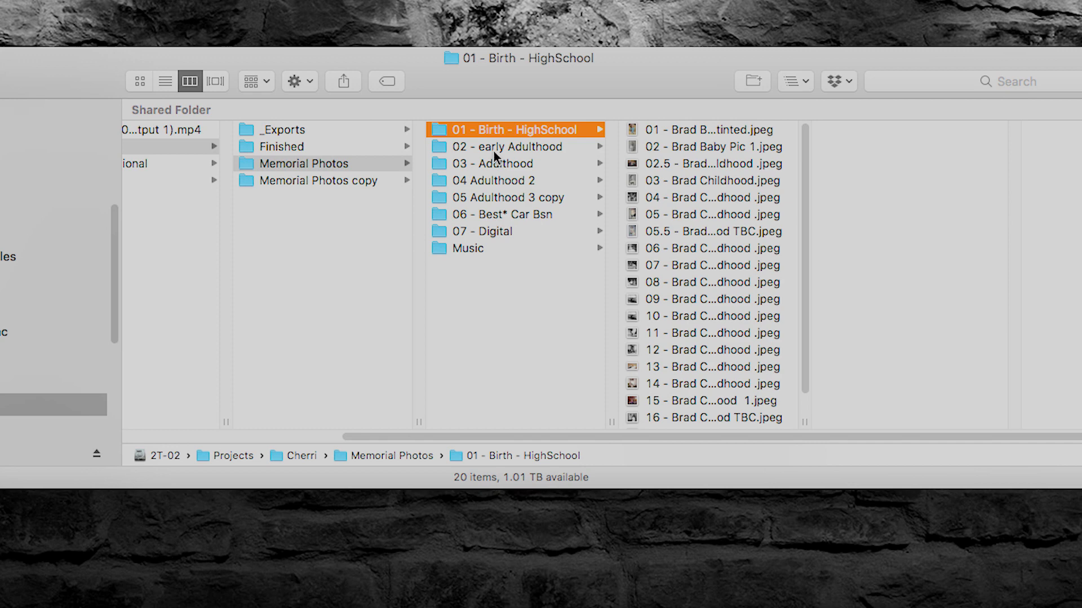
click(496, 147)
click(496, 167)
click(495, 180)
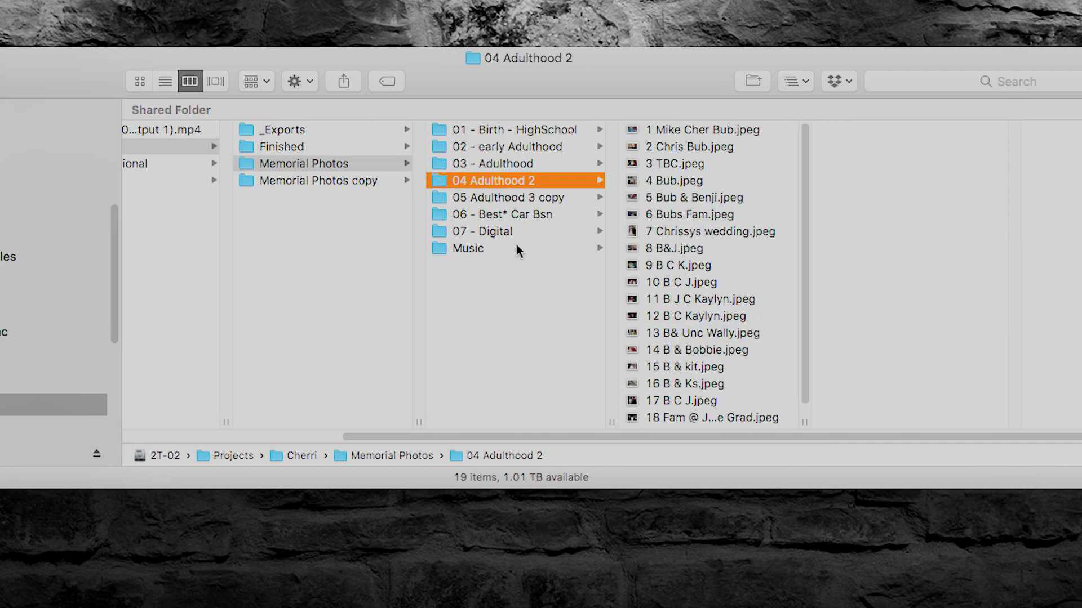
click(493, 213)
click(493, 197)
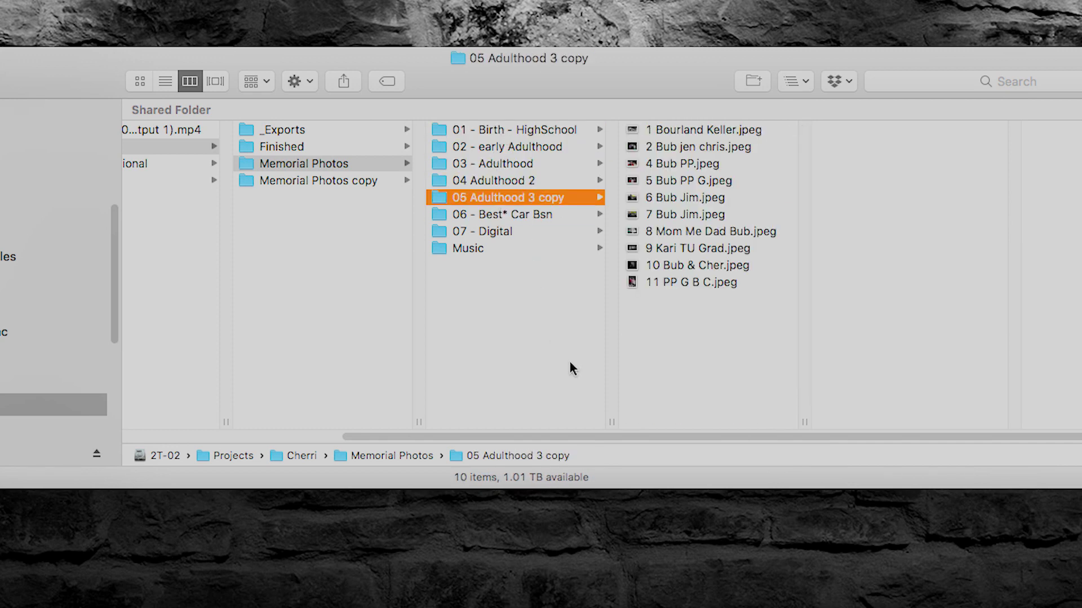
drag(610, 424, 711, 419)
click(491, 162)
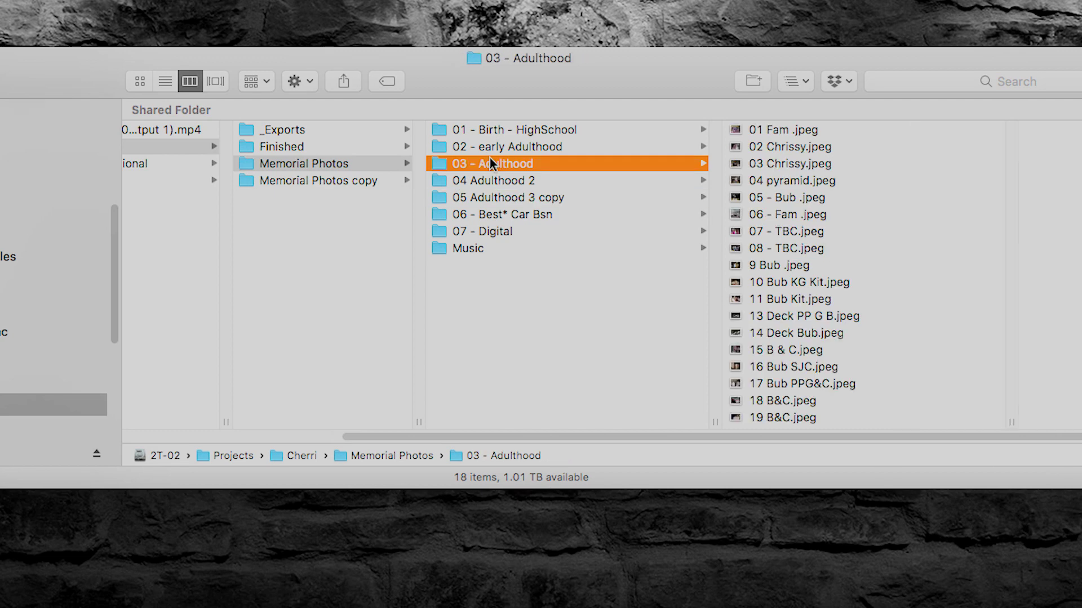
click(481, 129)
Quick Look through the 01 - Birth - HighSchool photos, starting with the hand-tinted baby photo.
click(800, 130)
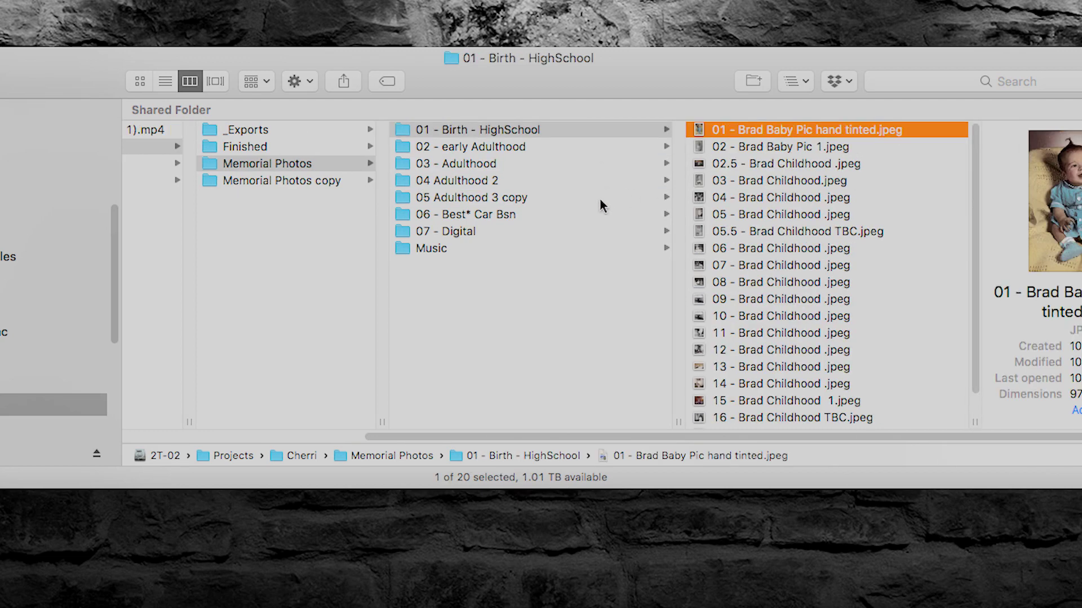
key(space)
key(Down)
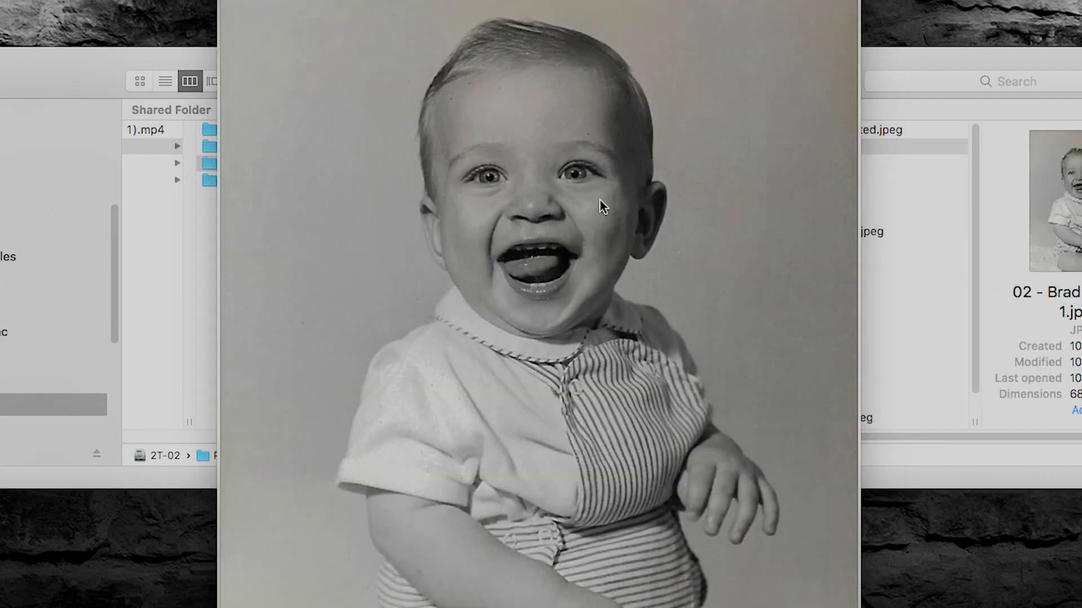
key(Down)
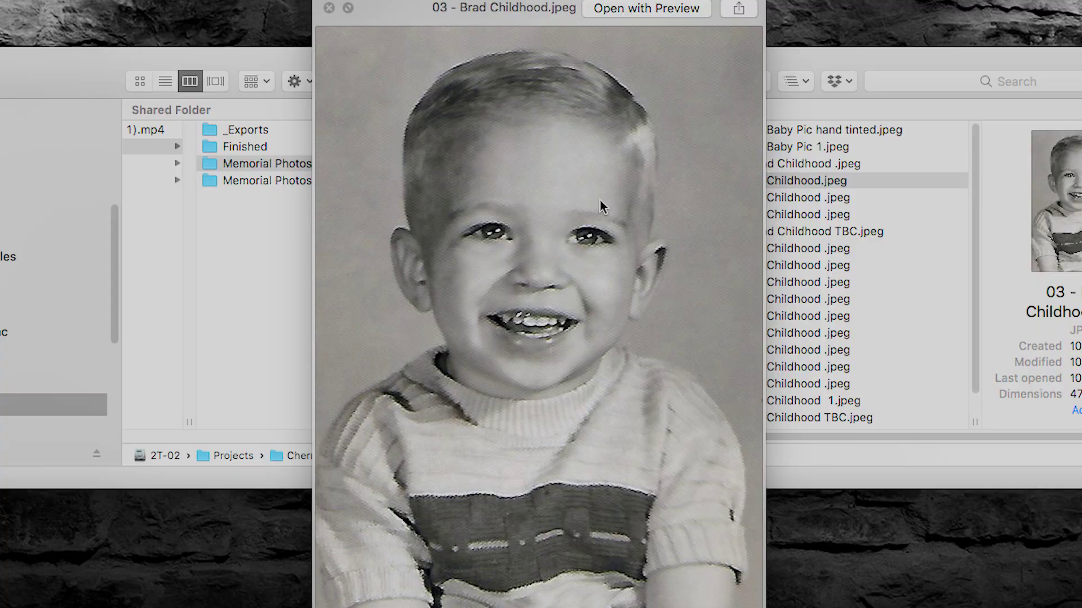
key(Down)
key(Down)
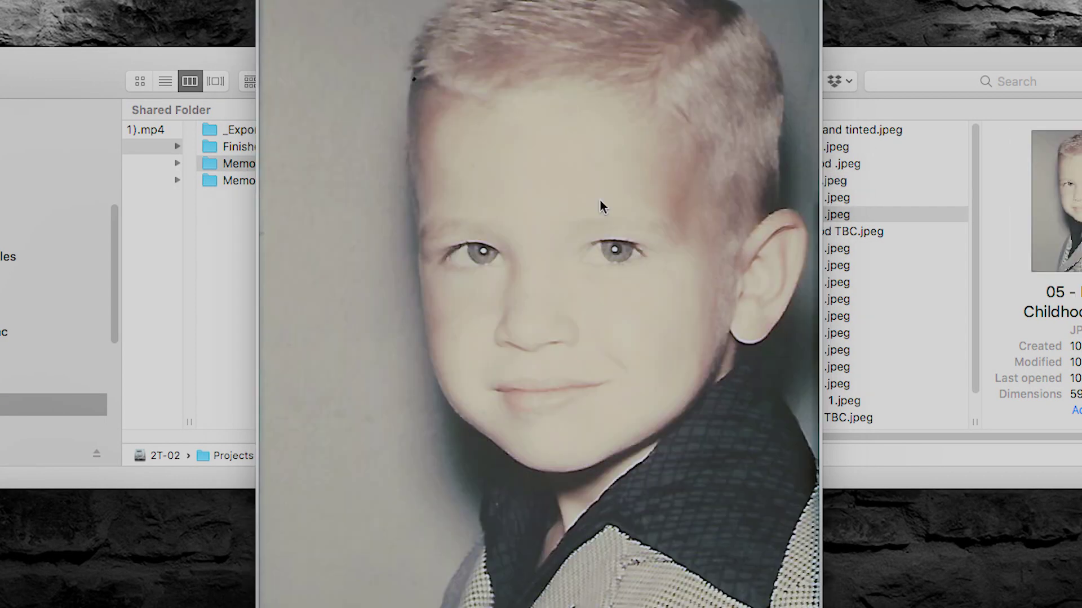
key(Down)
key(Down)
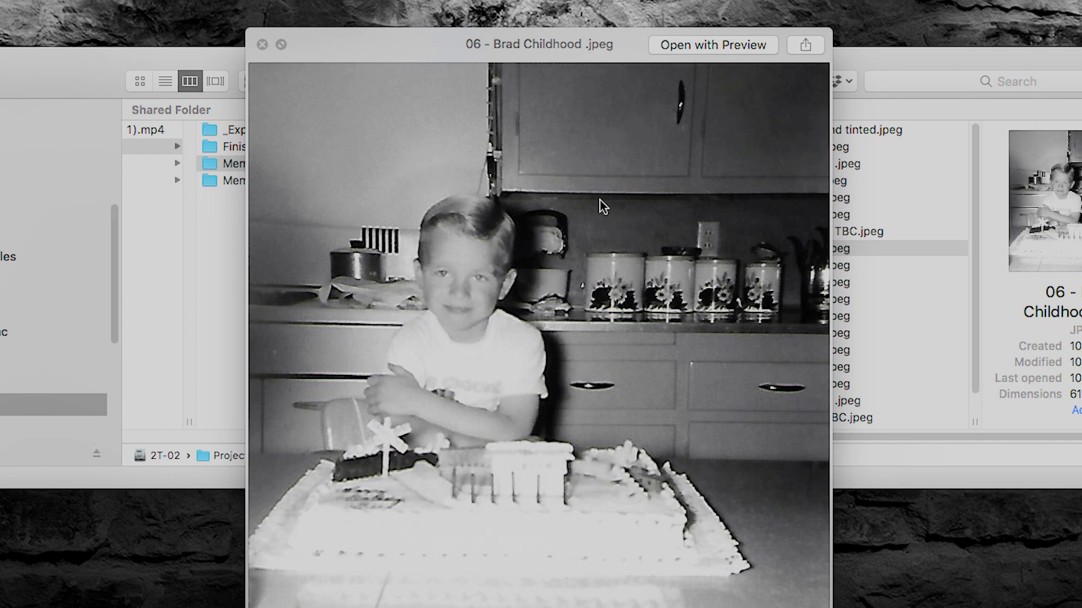
key(Down)
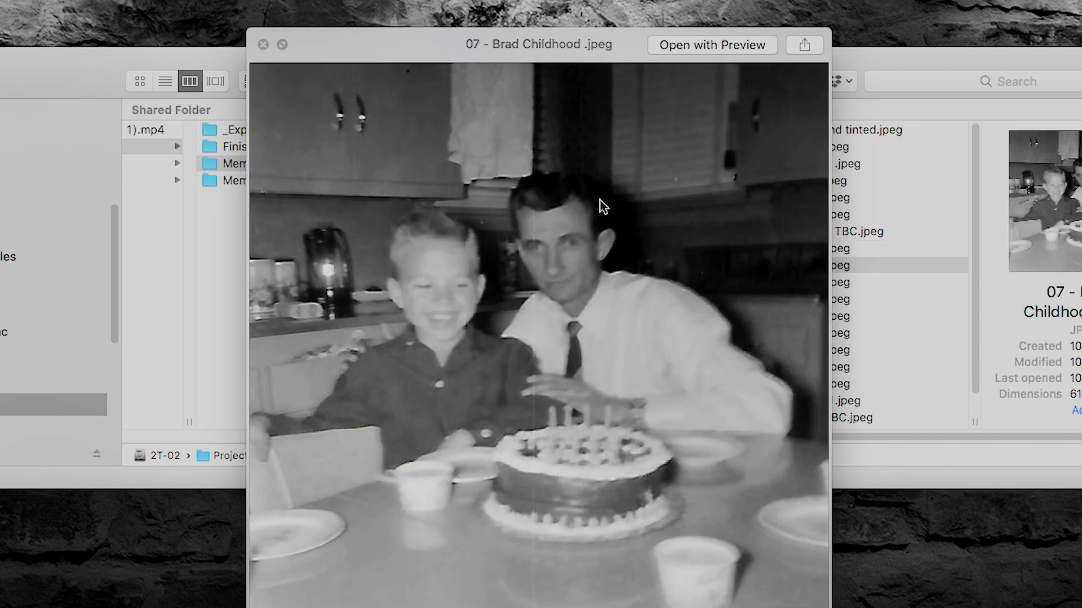
key(Down)
key(Down)
key(Down)
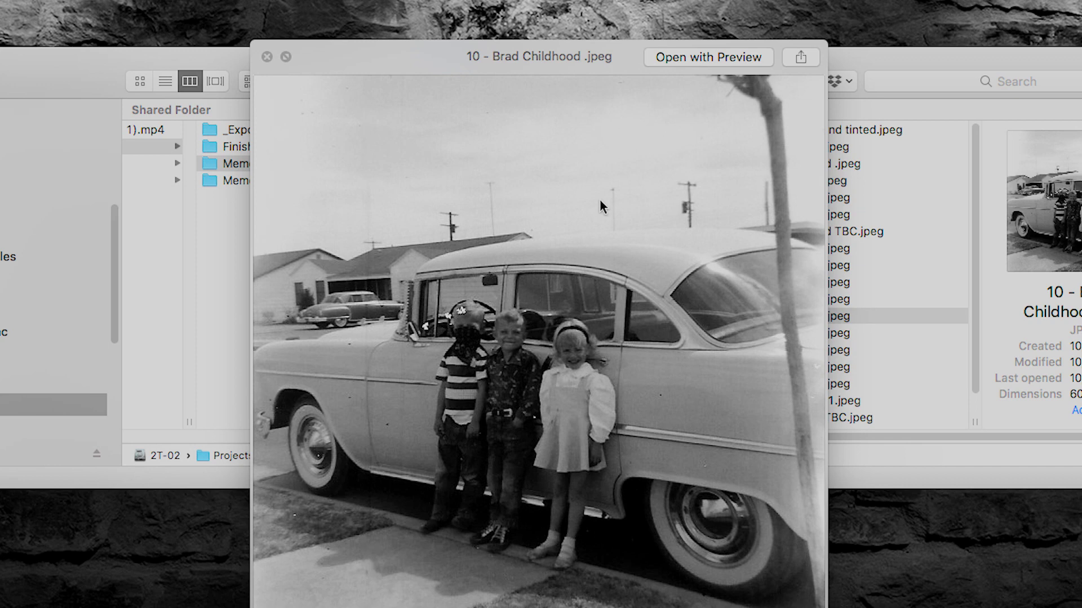
key(space)
Move the tenth childhood photo to Trash, then preview the next photos.
right_click(718, 319)
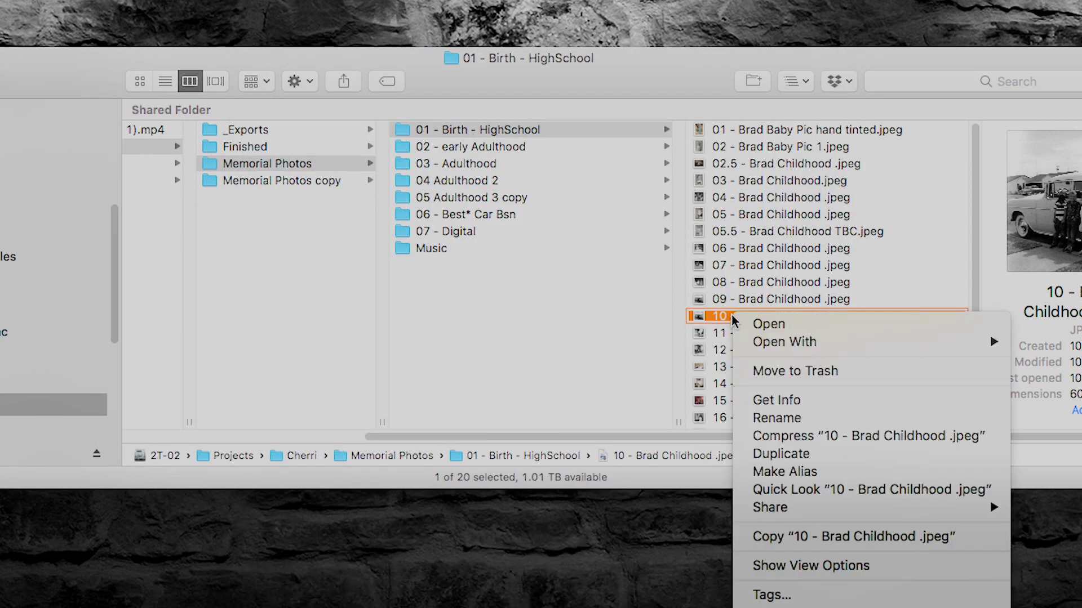
click(791, 372)
click(748, 315)
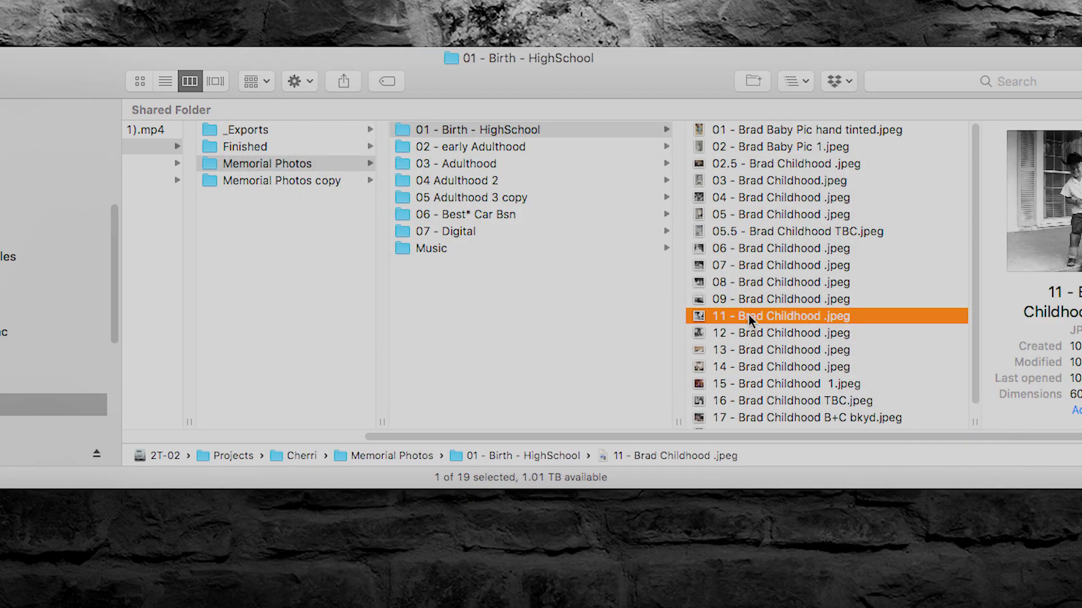
key(Return)
key(space)
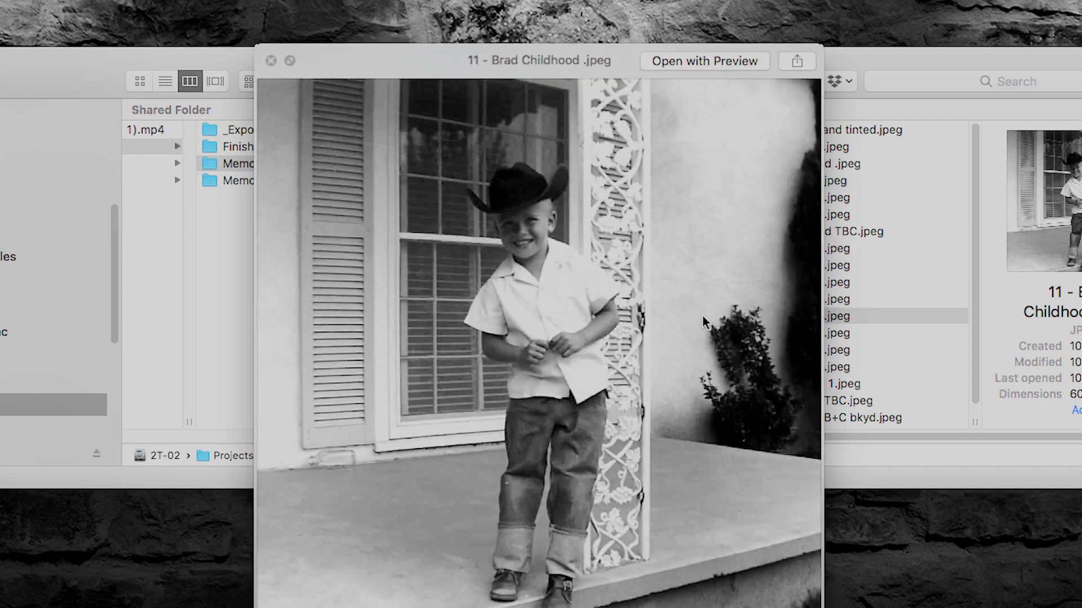
key(Down)
key(Down)
key(Down)
key(space)
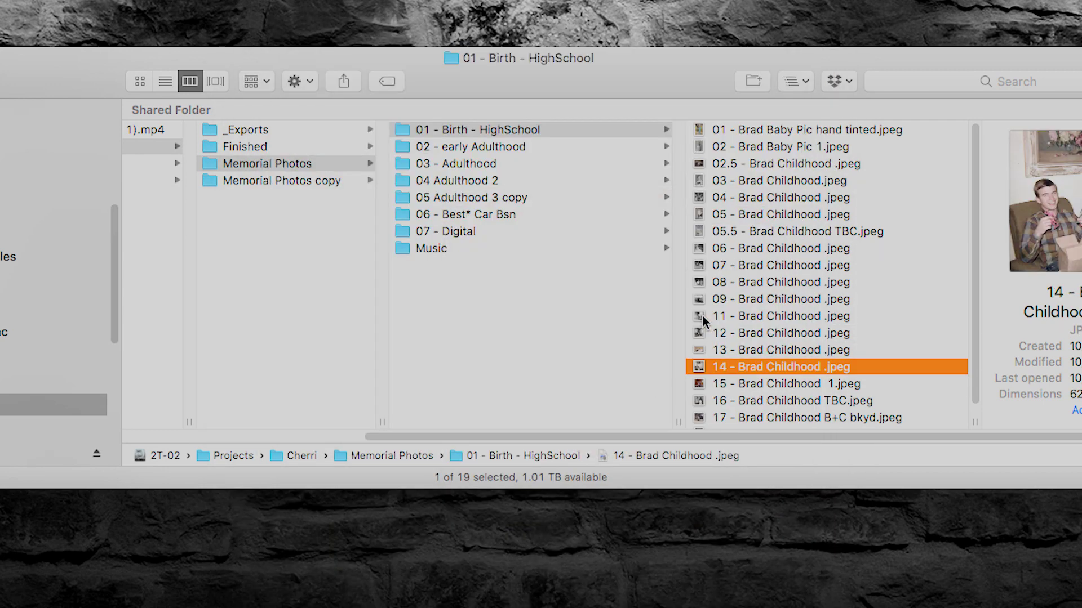
Browse the 02, 06 and 07 - Digital folders, previewing IMG_0514, IMG_2131, IMG_1428, IMG_2781 and IMG_3516.
click(447, 146)
click(450, 214)
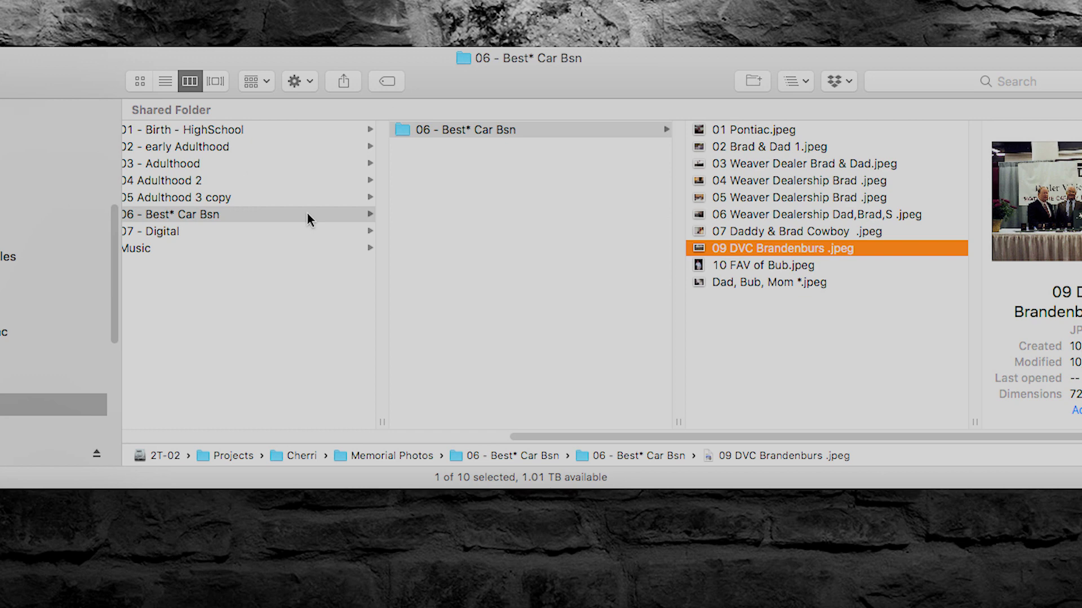
click(154, 231)
click(471, 130)
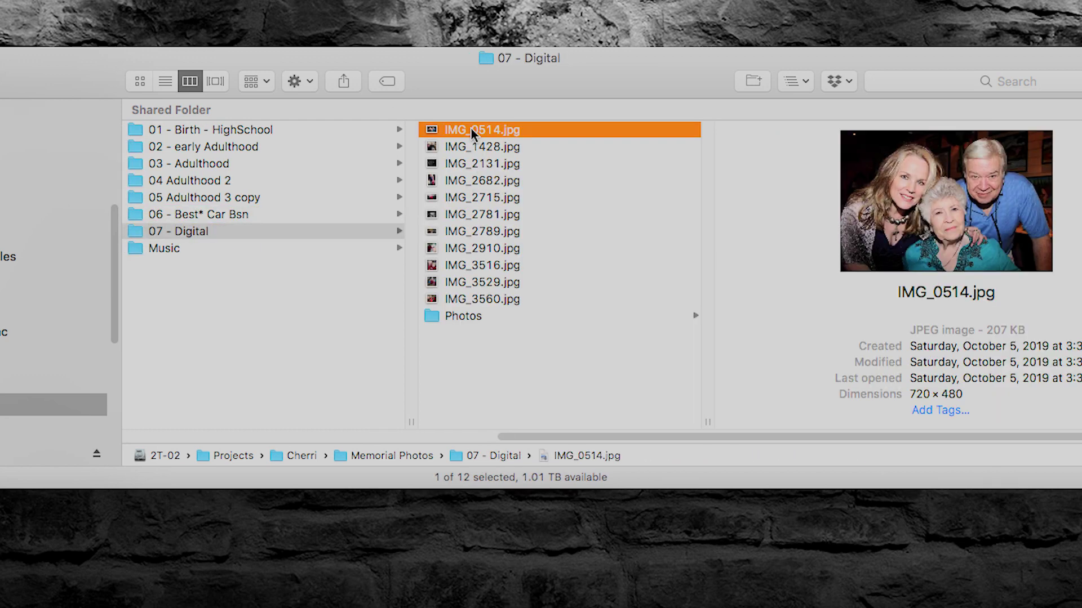
click(465, 163)
click(471, 148)
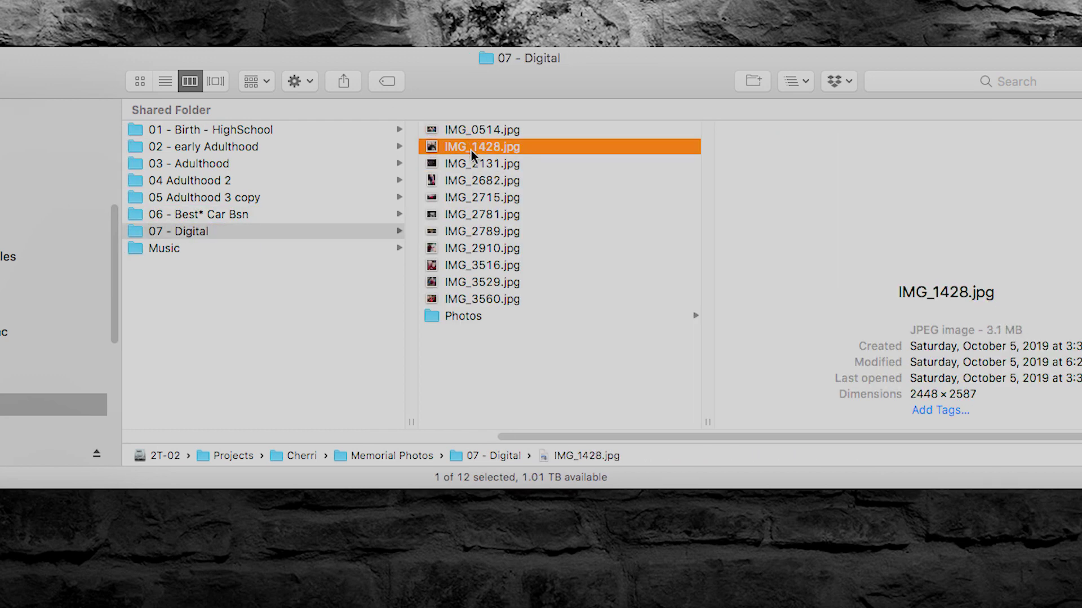
click(481, 216)
click(477, 260)
click(512, 352)
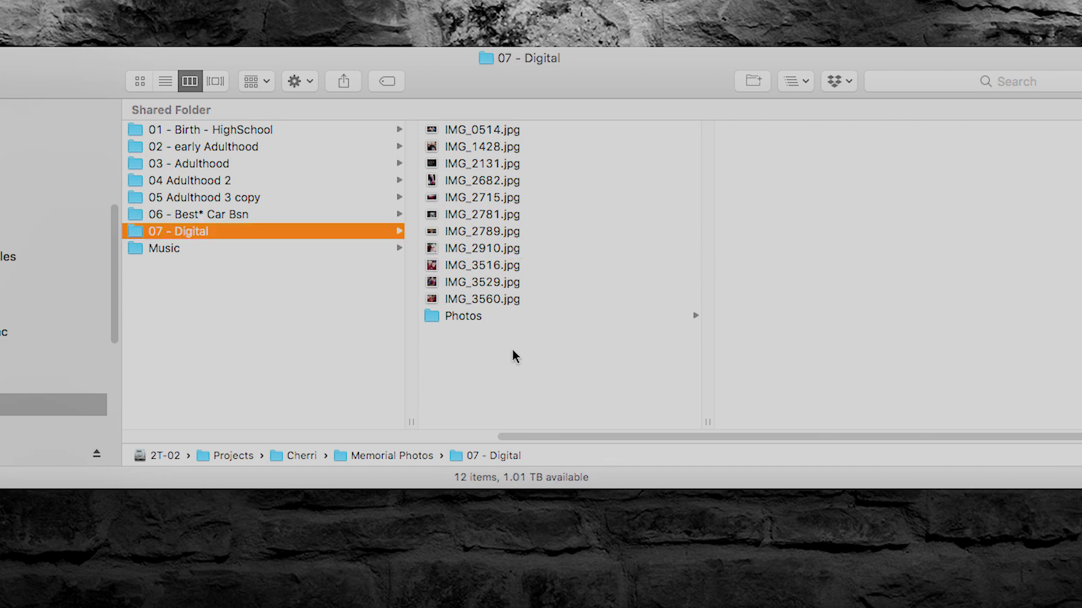
Open the Music folder and preview Precious Memories, Amazing Grace and Soul Man.mp3.
click(277, 307)
scroll(276, 305, left, 3)
click(364, 248)
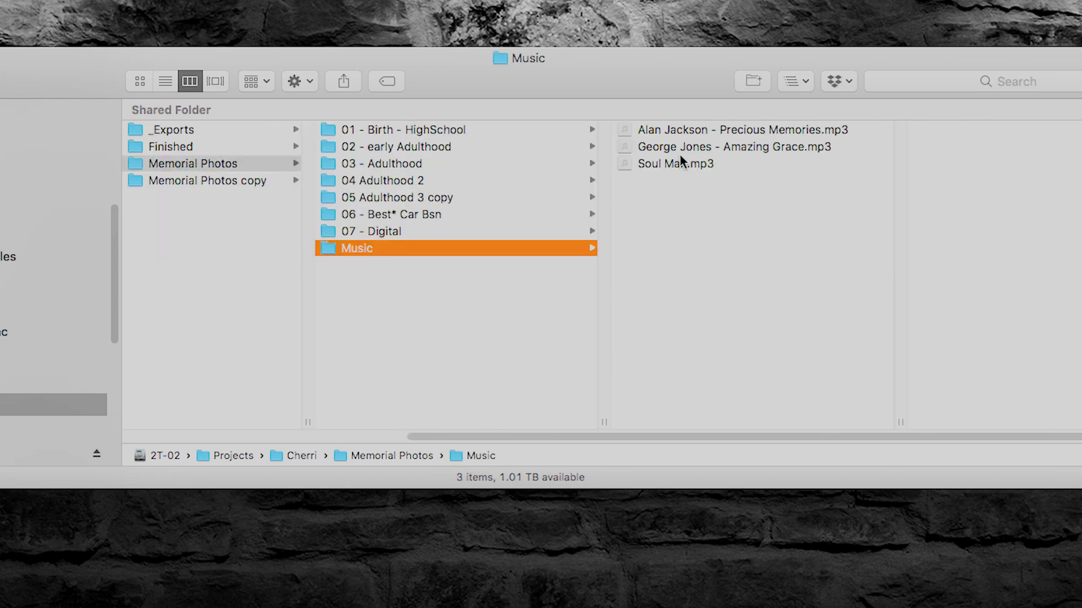
click(675, 131)
click(669, 147)
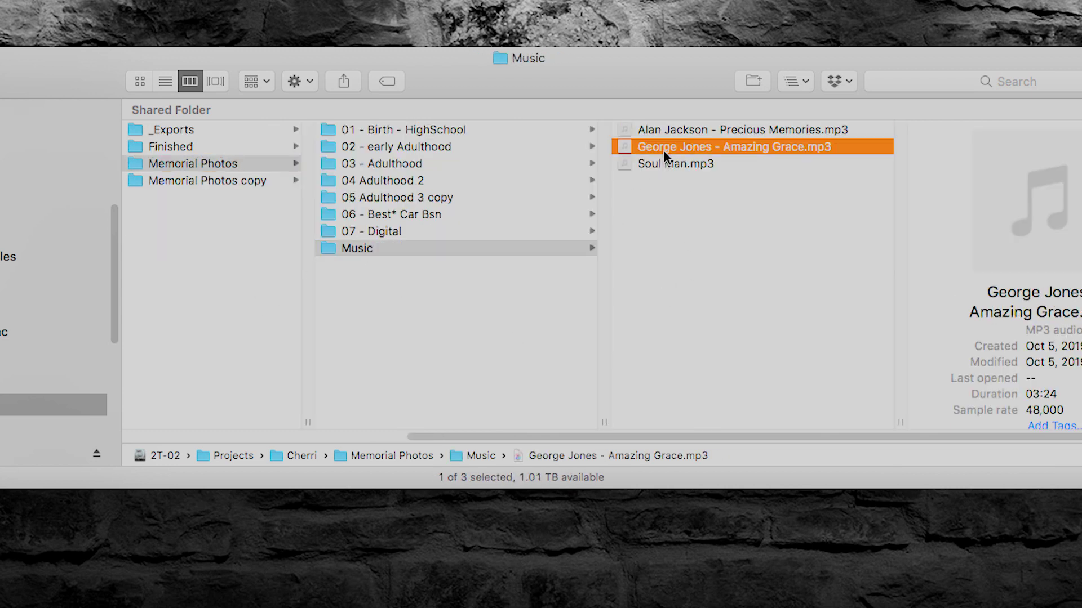
click(680, 133)
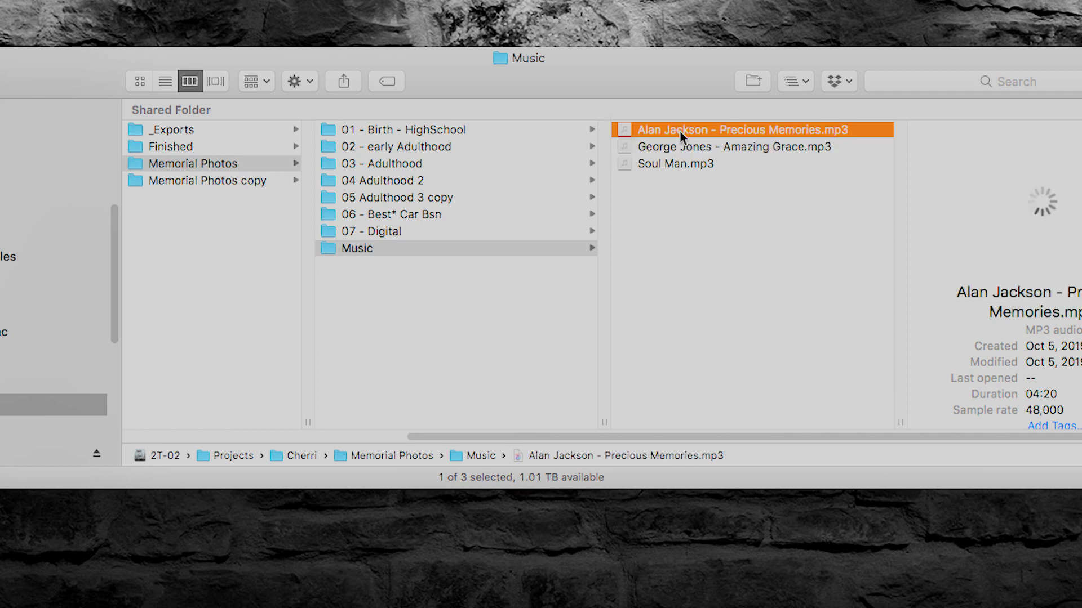
click(674, 165)
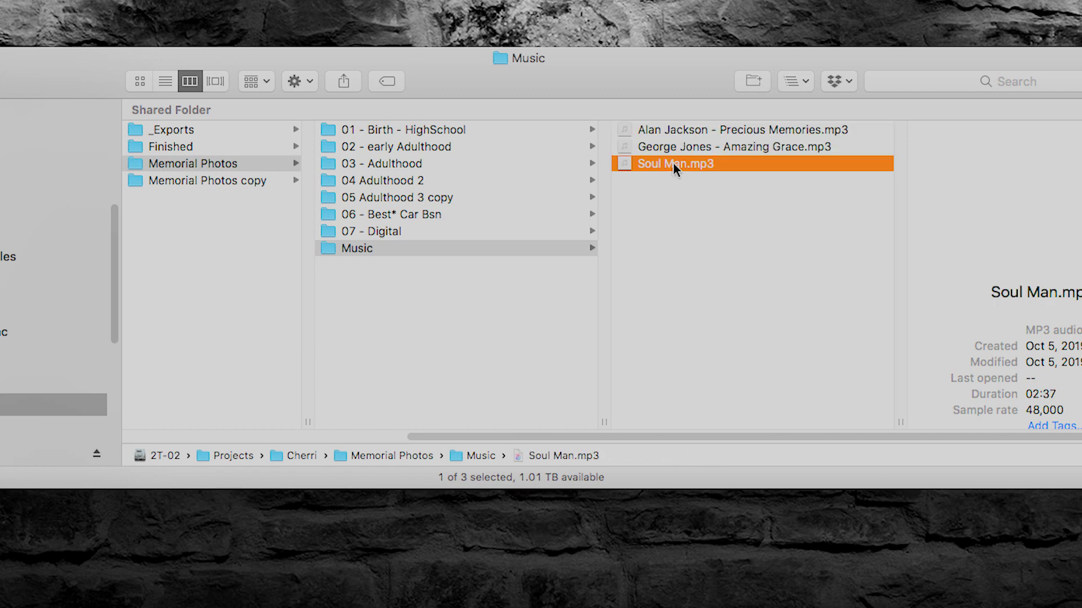
click(684, 129)
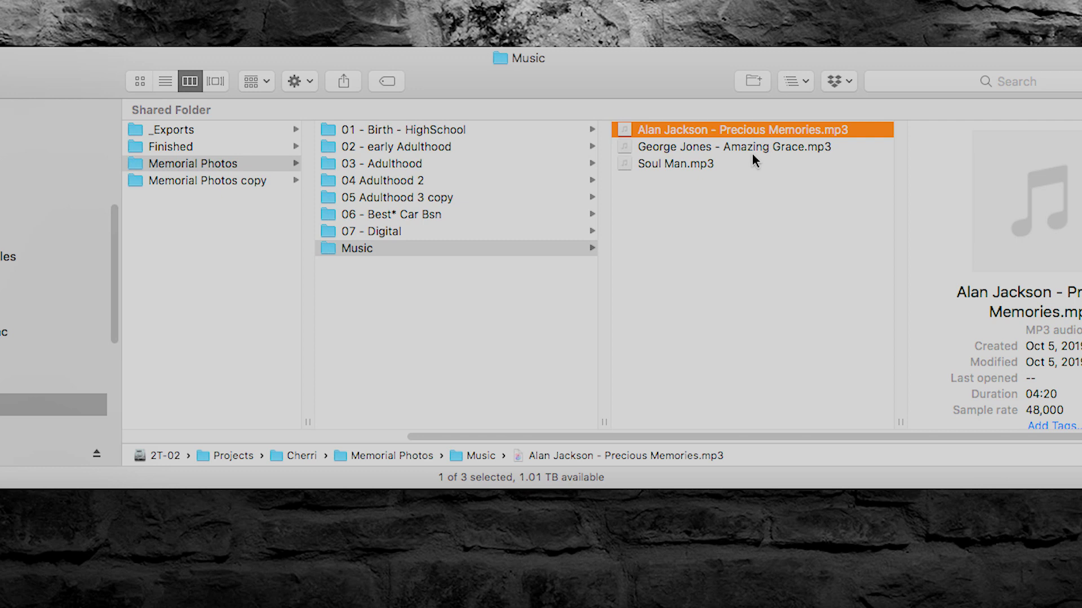
click(745, 274)
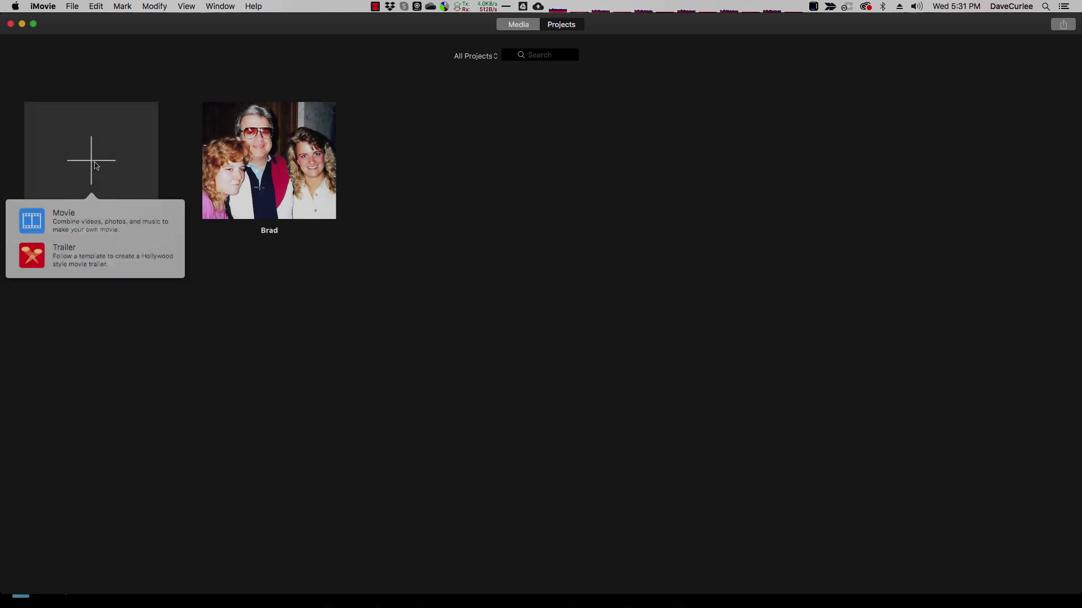
Create a new empty Movie project named My Movie 1.
click(64, 221)
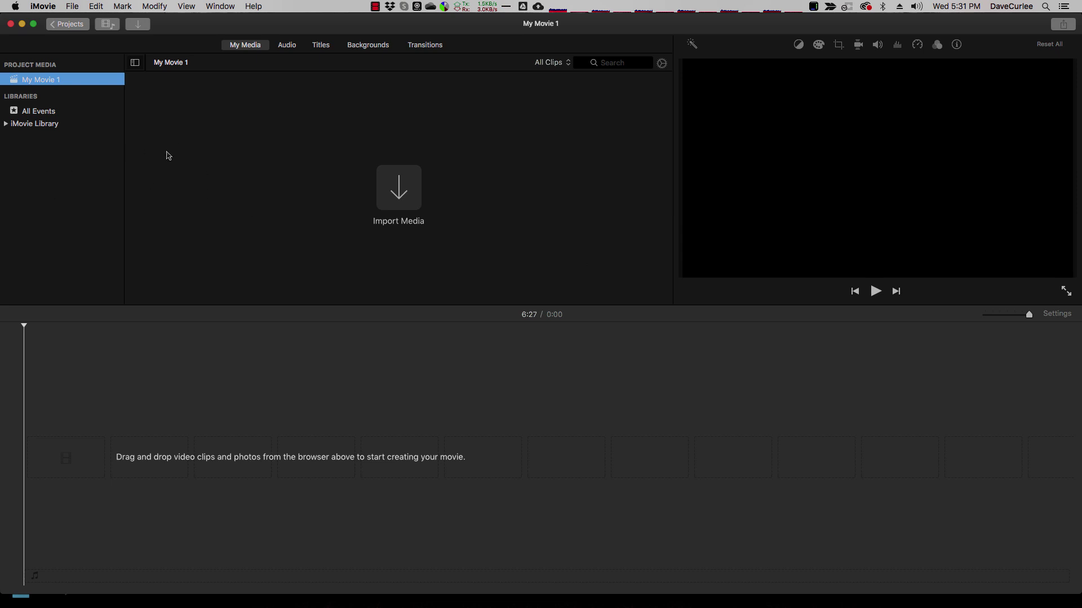
click(347, 251)
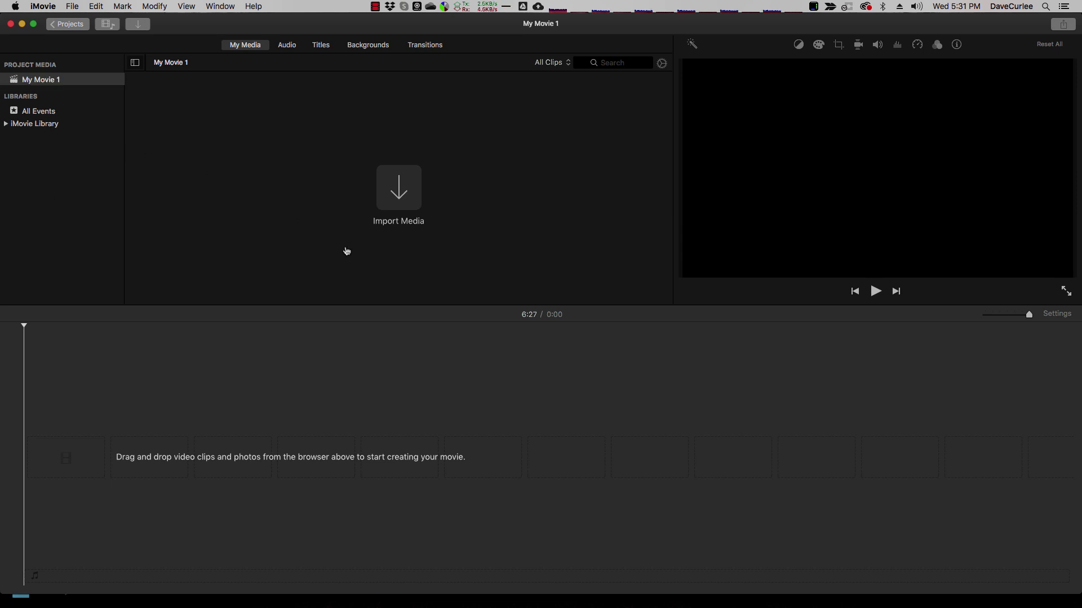
Select all 19 photos in 01 - Birth - HighSchool and drag them into My Movie 1's media.
key(super+Tab)
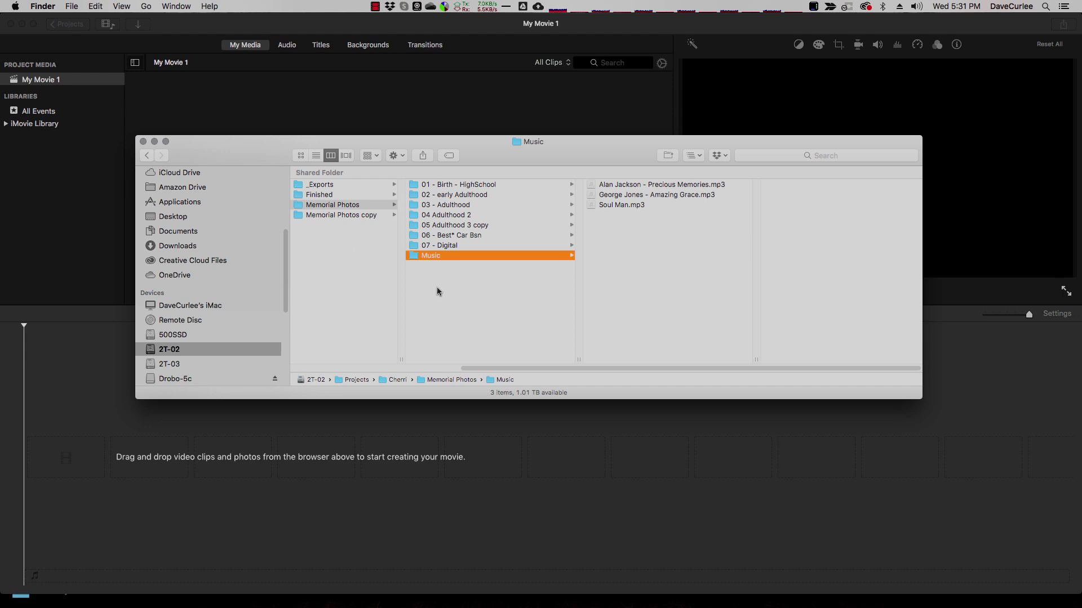
click(451, 189)
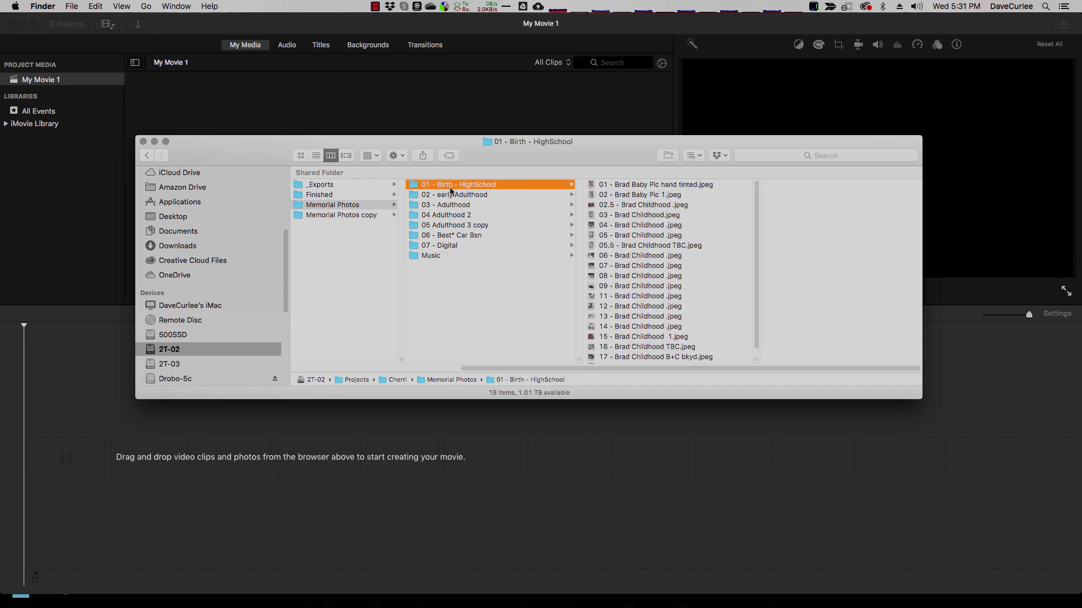
click(626, 185)
scroll(627, 255, down, 1)
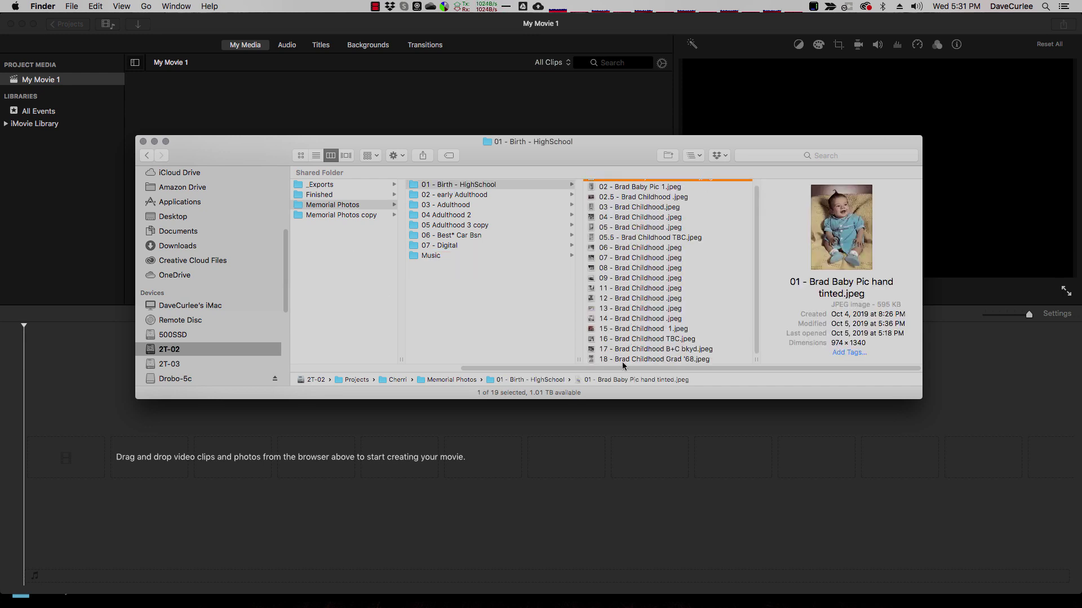
key(super+a)
scroll(621, 181, up, 1)
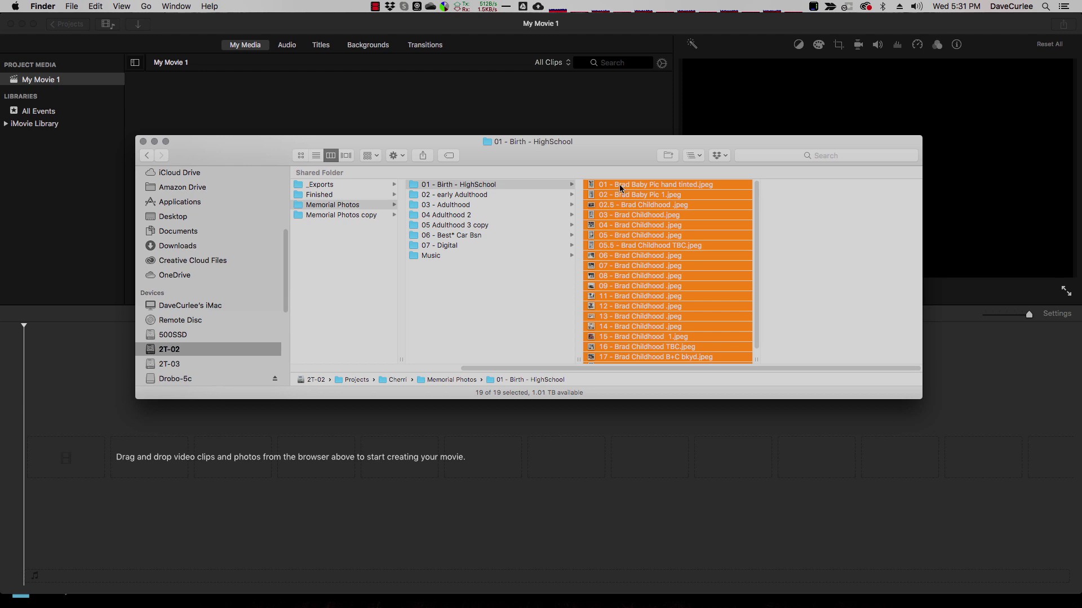
drag(620, 184, 479, 116)
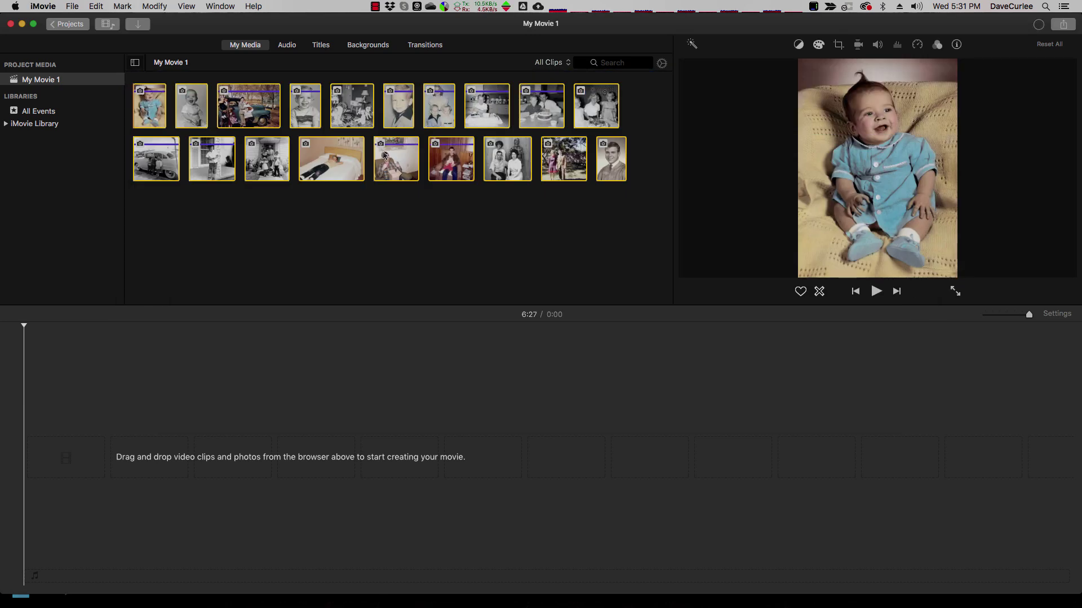
Set View > Sort Clips By to Date, with Descending order.
click(337, 214)
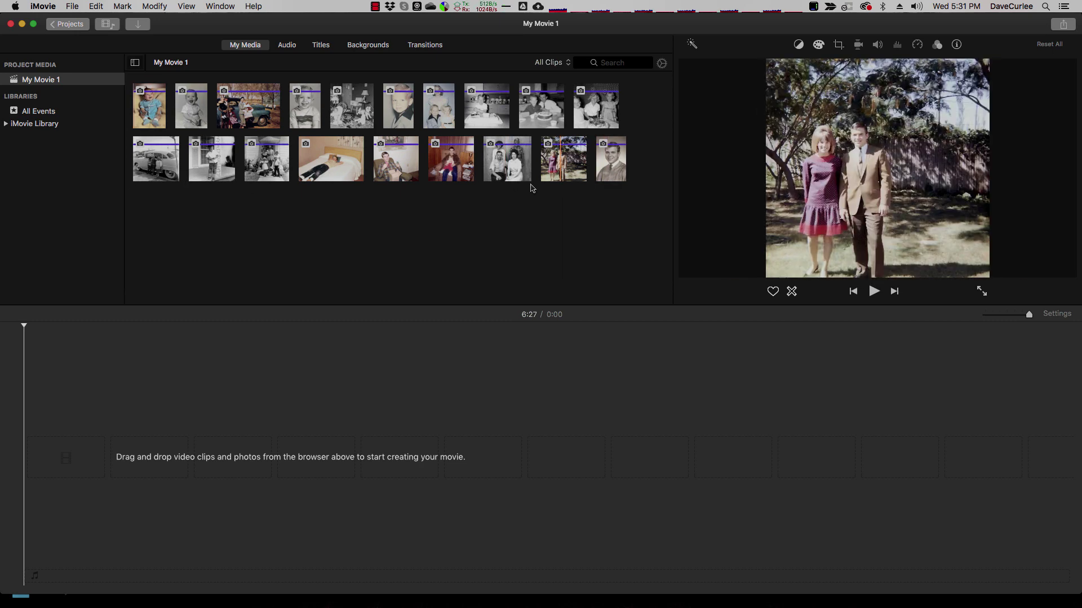
click(187, 6)
mouse_move(271, 91)
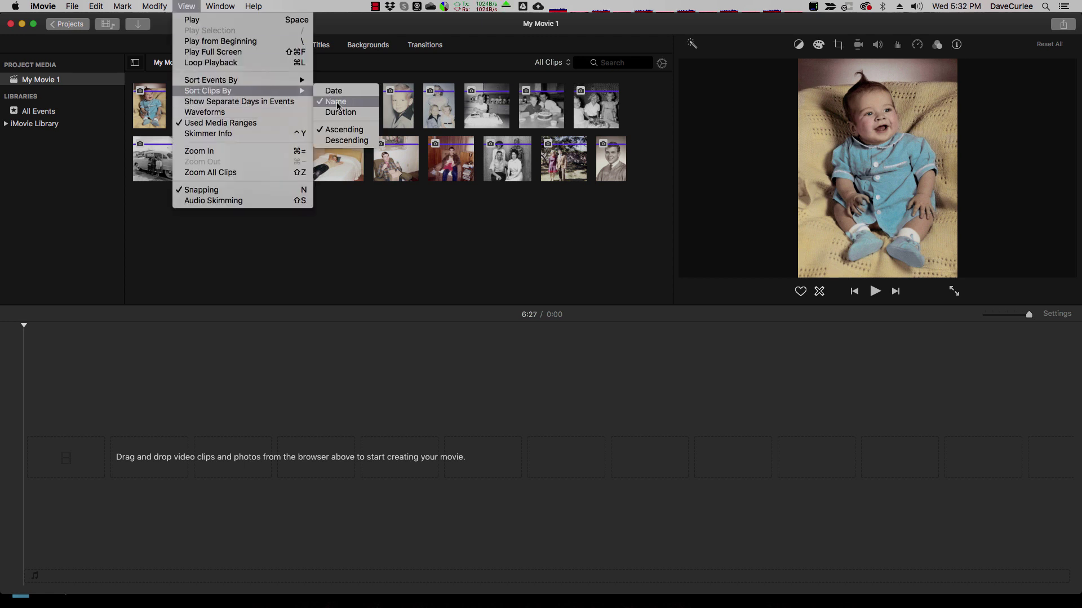
click(333, 91)
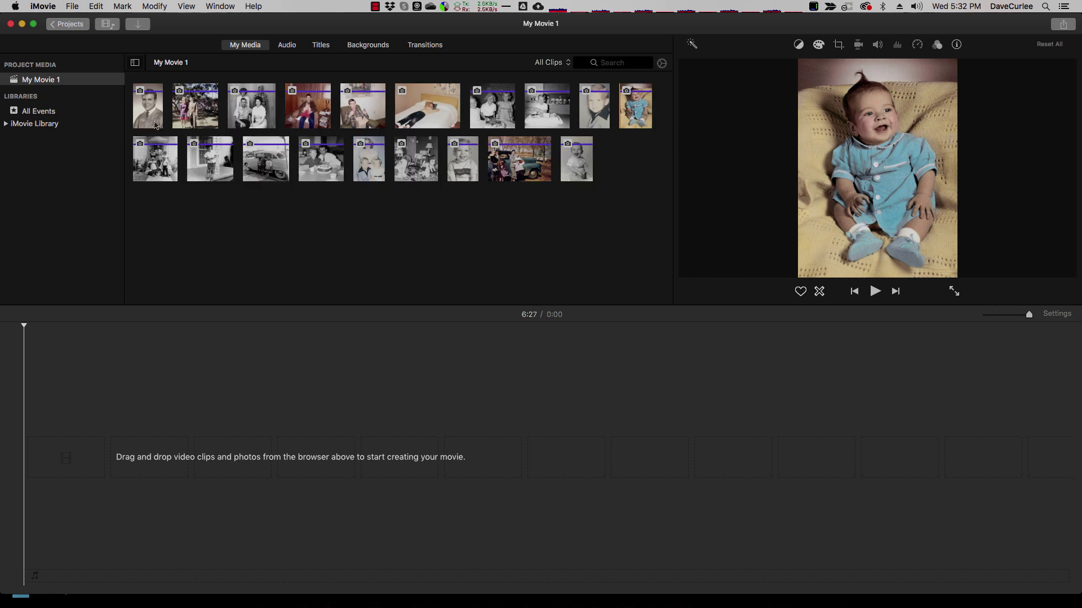
click(155, 6)
mouse_move(186, 7)
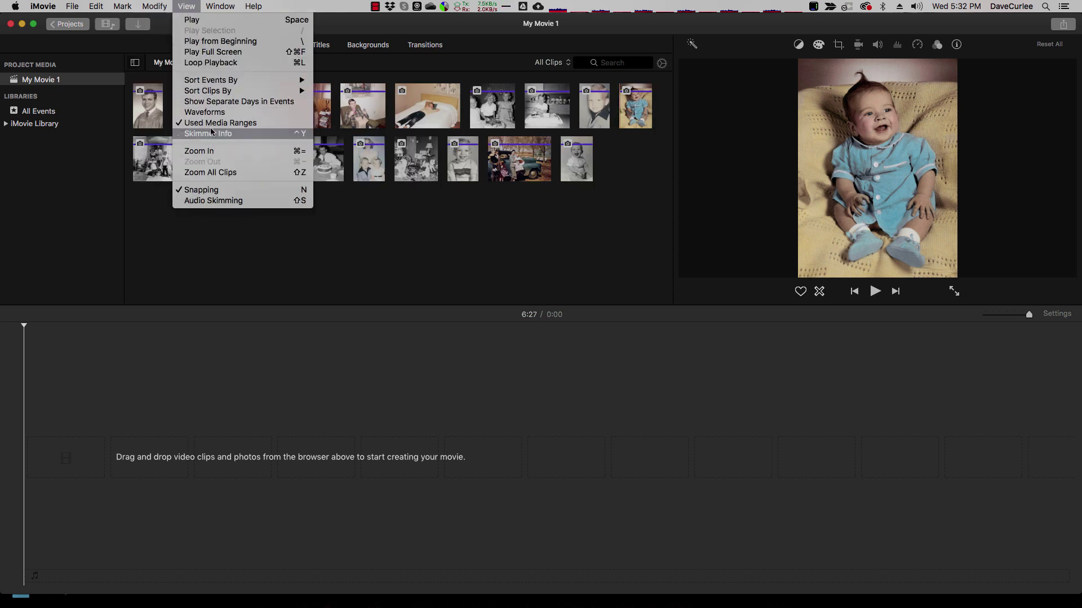
mouse_move(237, 91)
click(337, 138)
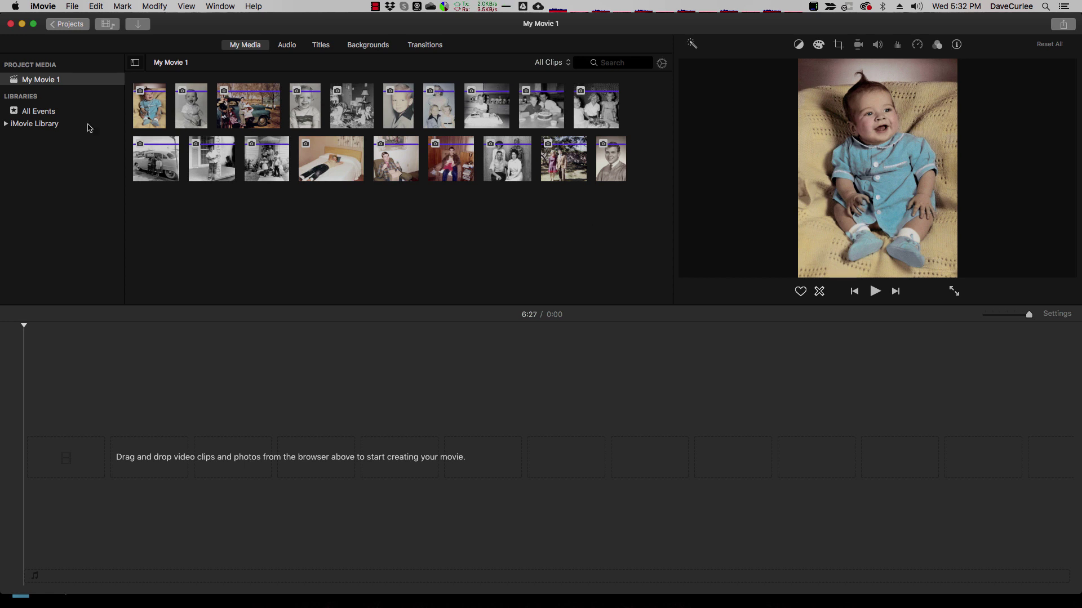
Place the colour baby photo on the timeline as a 4-second first clip and skim it.
drag(163, 114, 79, 445)
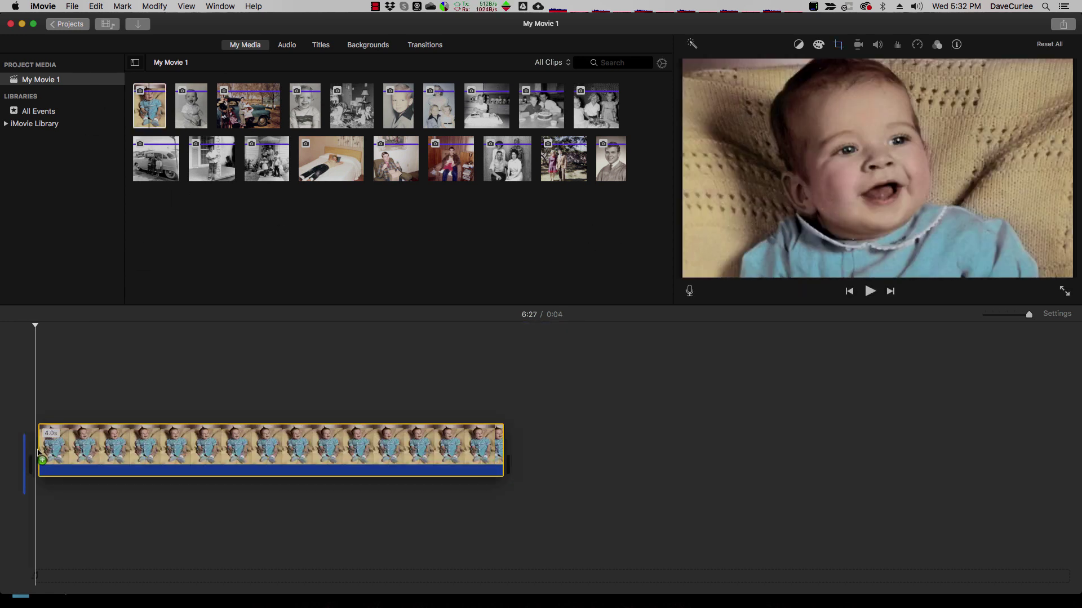
click(85, 410)
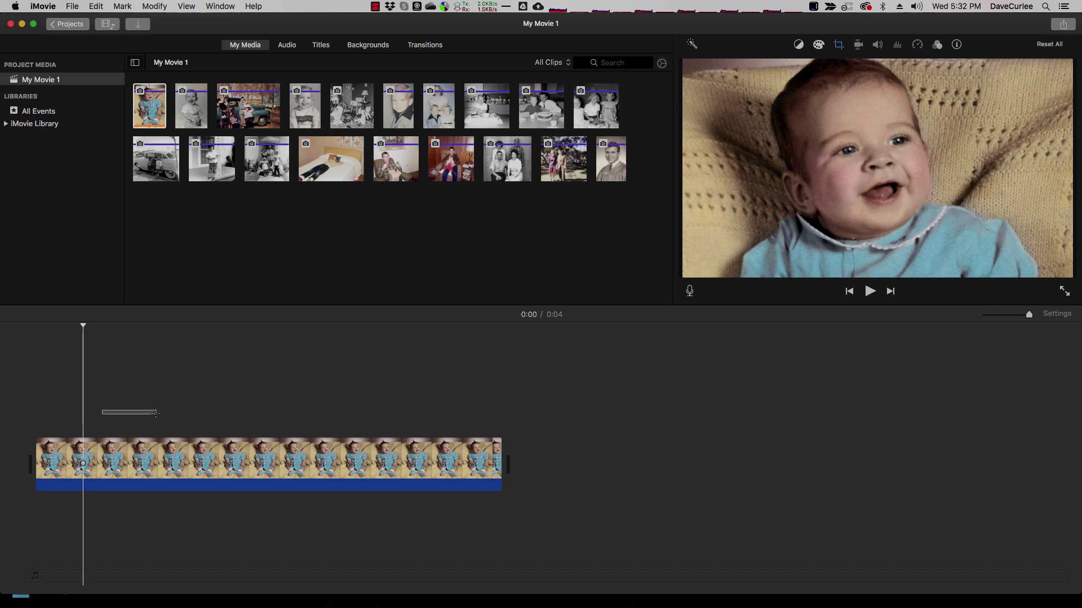
drag(94, 341, 230, 379)
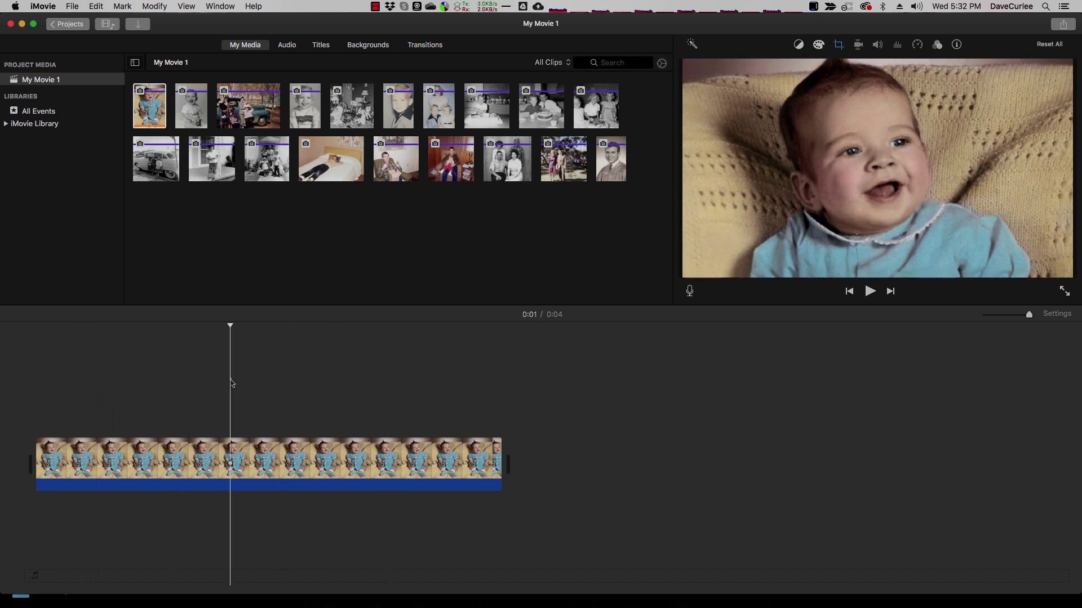
click(138, 458)
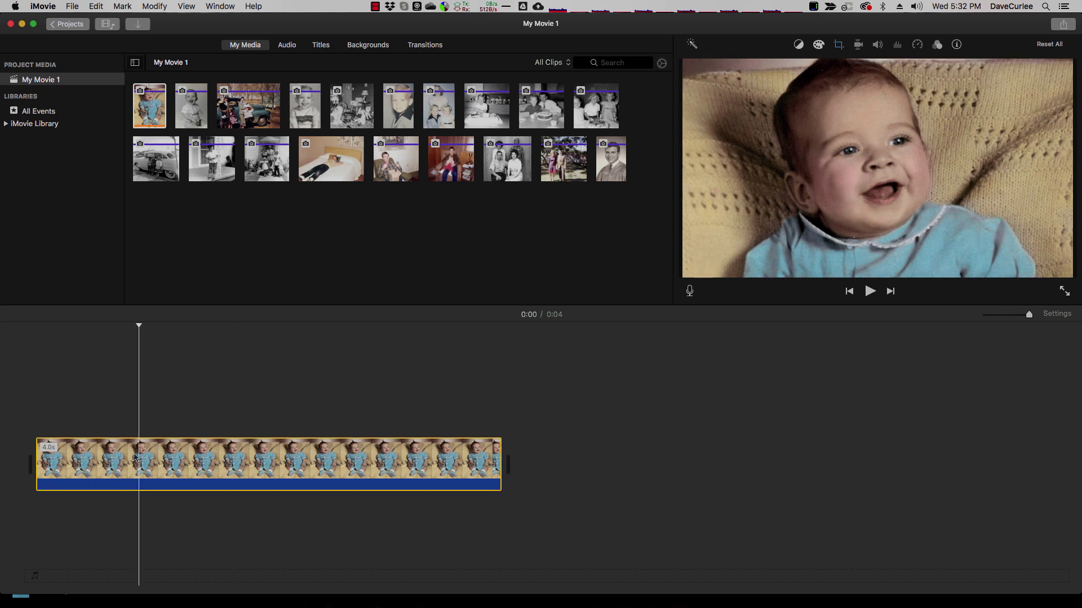
Overlay a Reveal title reading 'Our Brad' on the first clip and play it back.
click(72, 428)
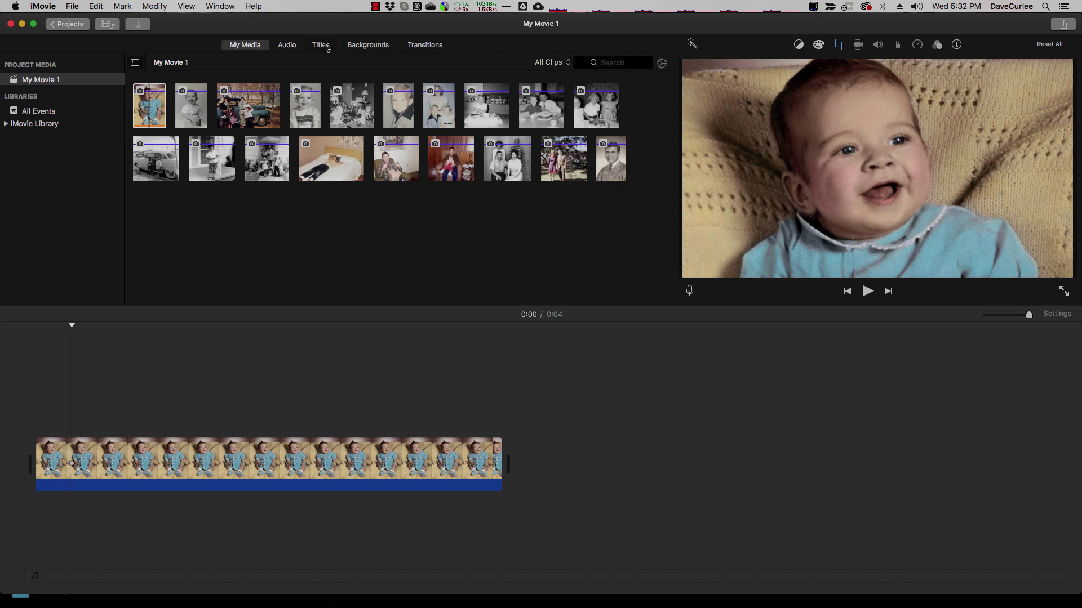
click(322, 45)
click(279, 130)
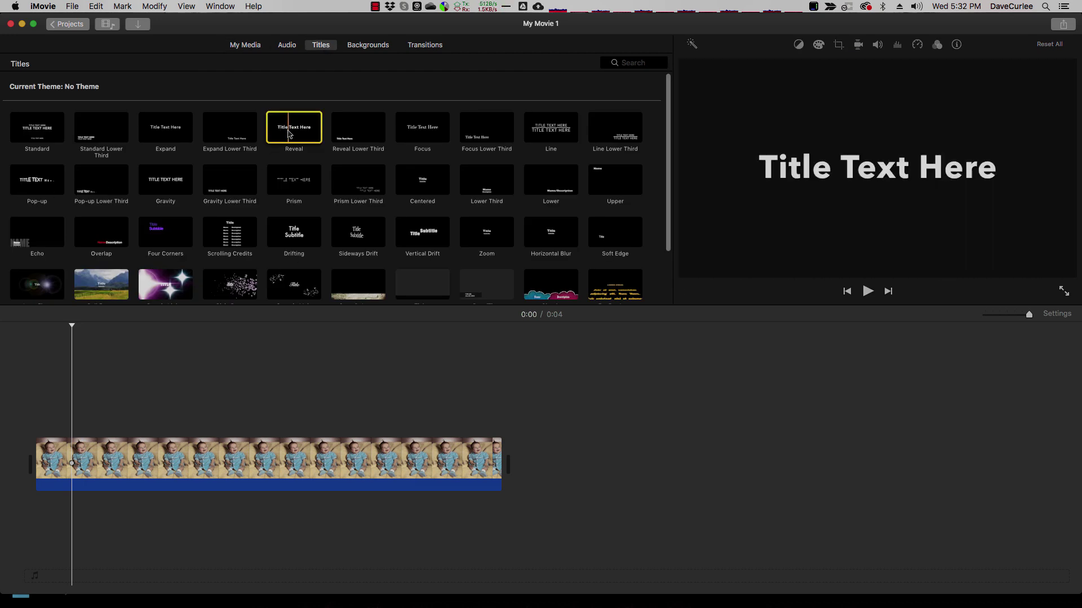
drag(292, 132, 163, 420)
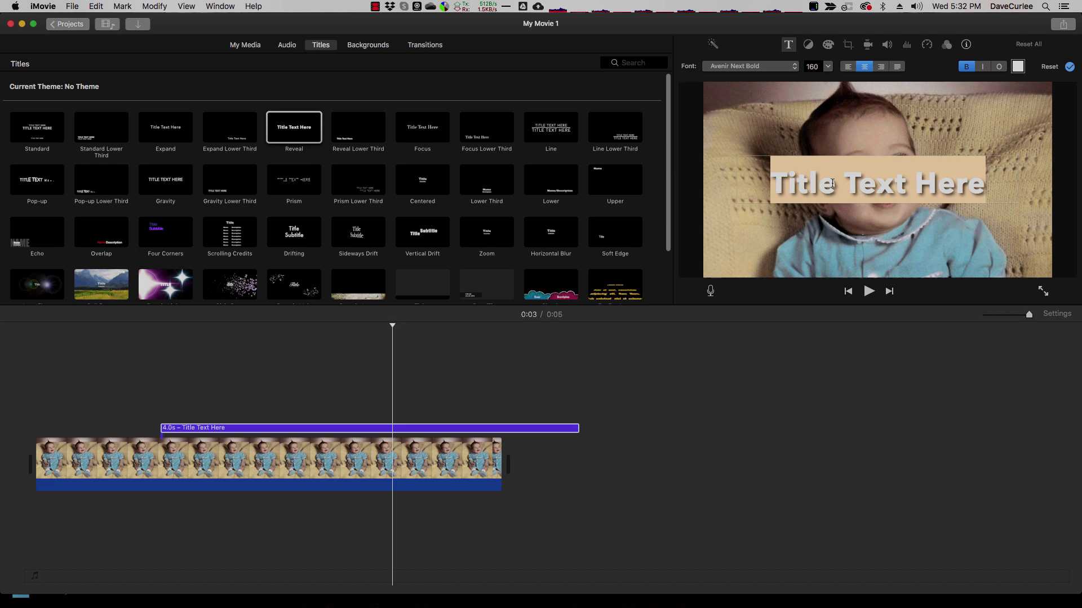
text(Our Brad)
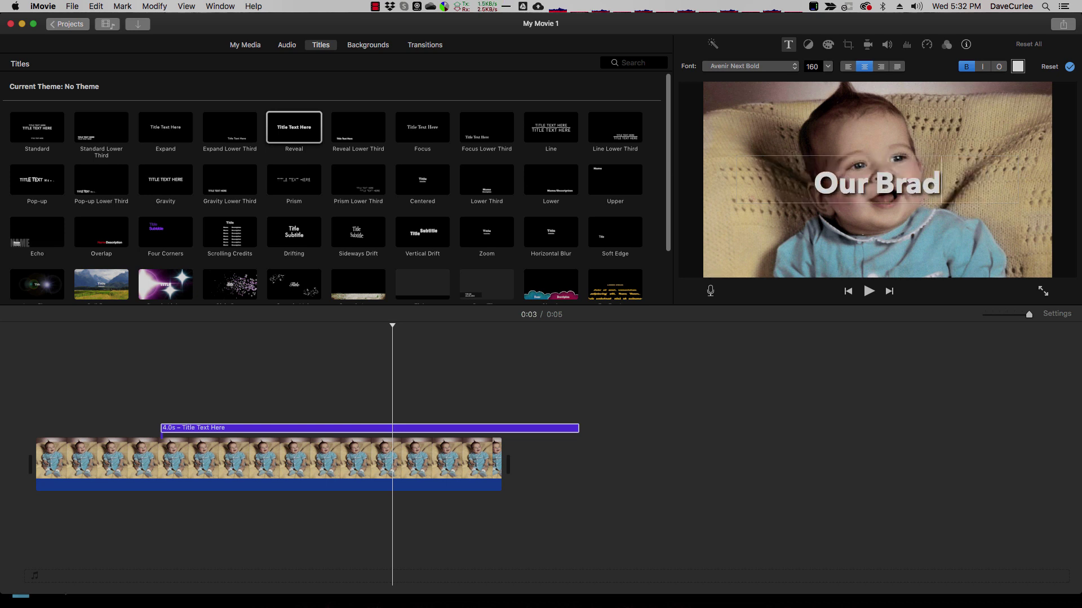
click(94, 462)
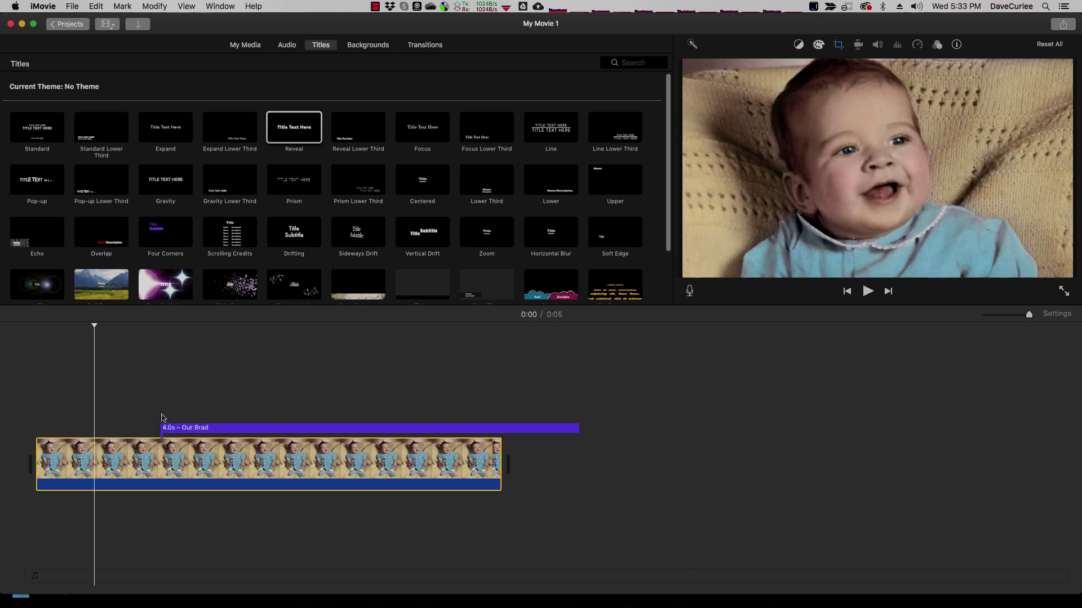
key(space)
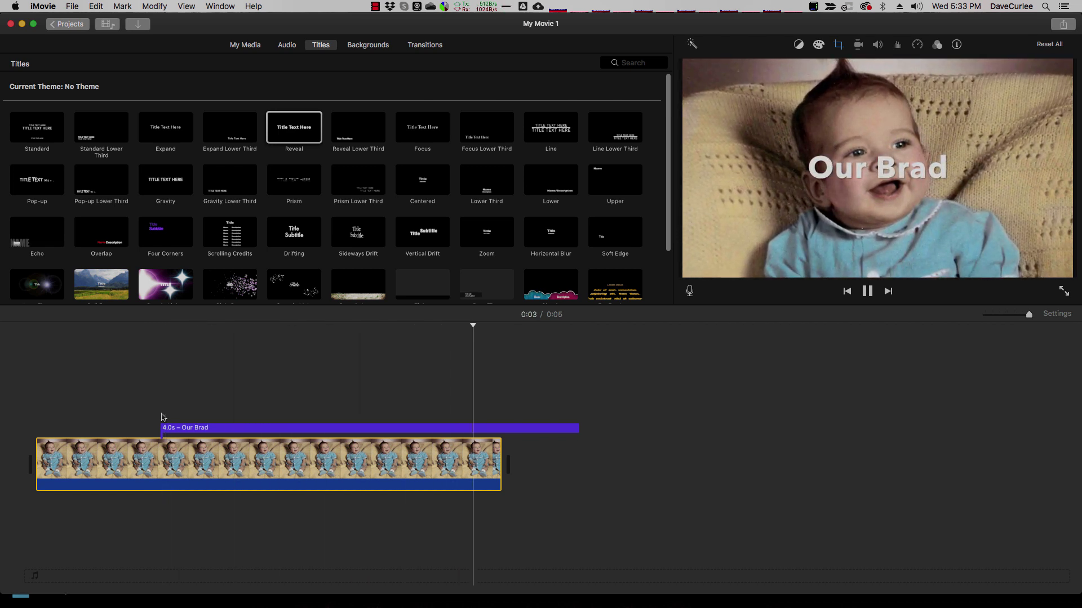
key(space)
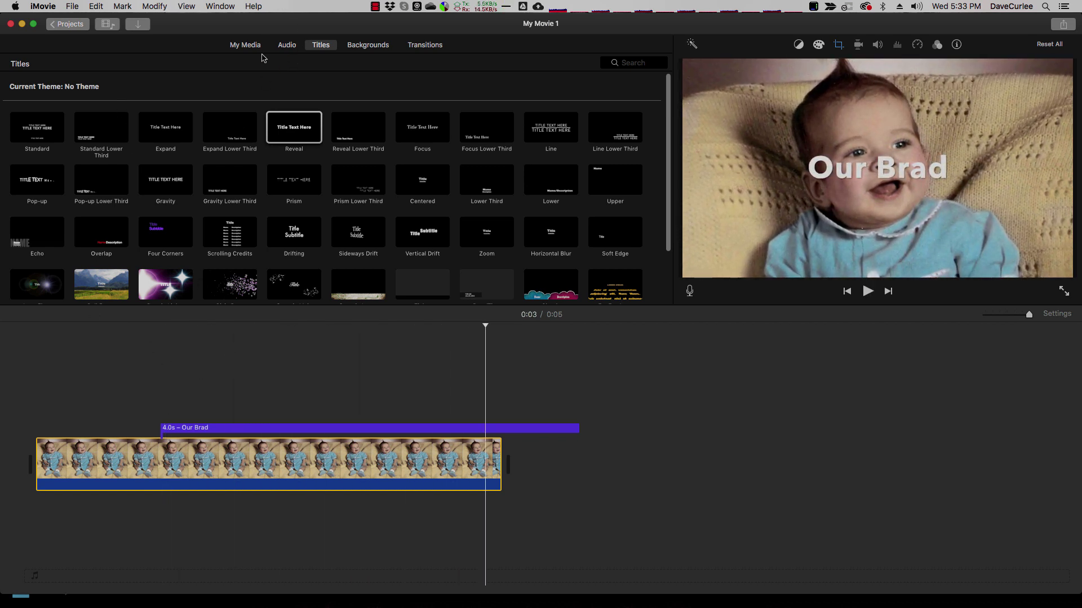
Add the black-and-white baby photo after the first clip, preview, and select both clips.
click(237, 46)
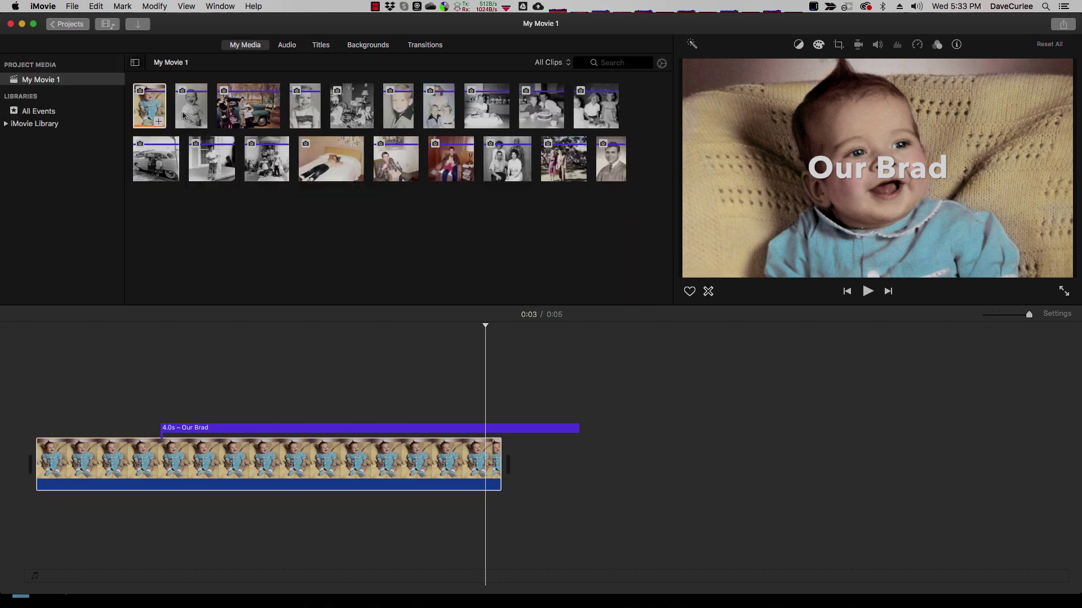
drag(184, 116, 510, 471)
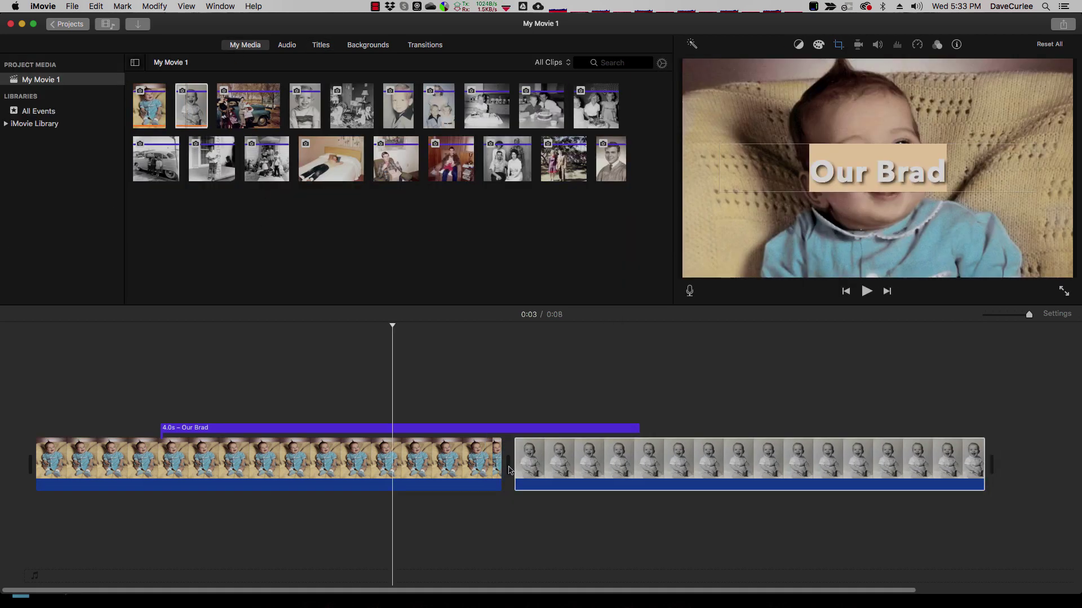
click(497, 428)
key(space)
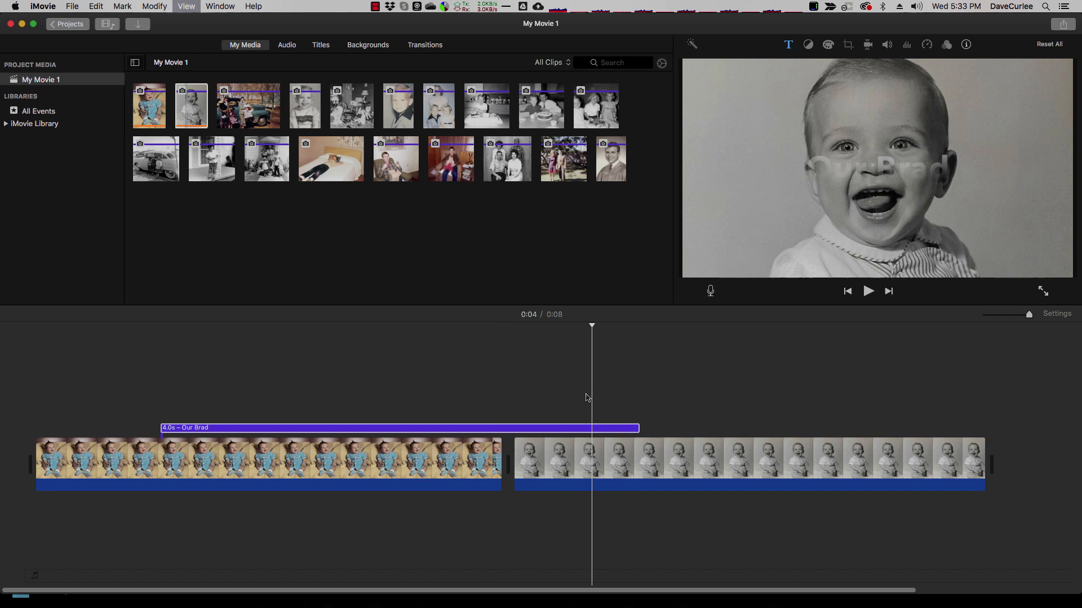
click(336, 394)
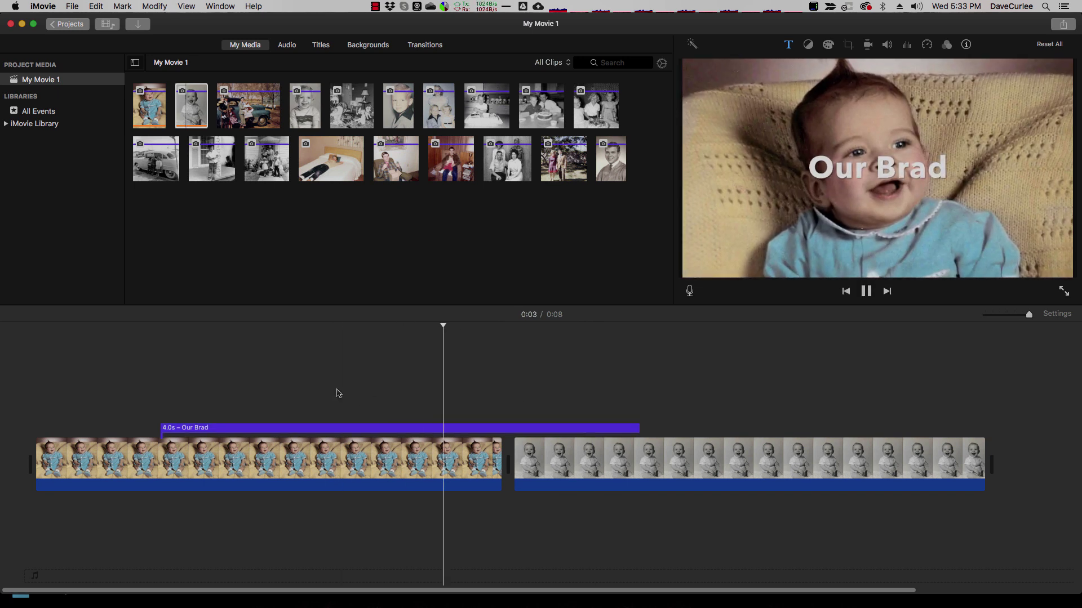
key(space)
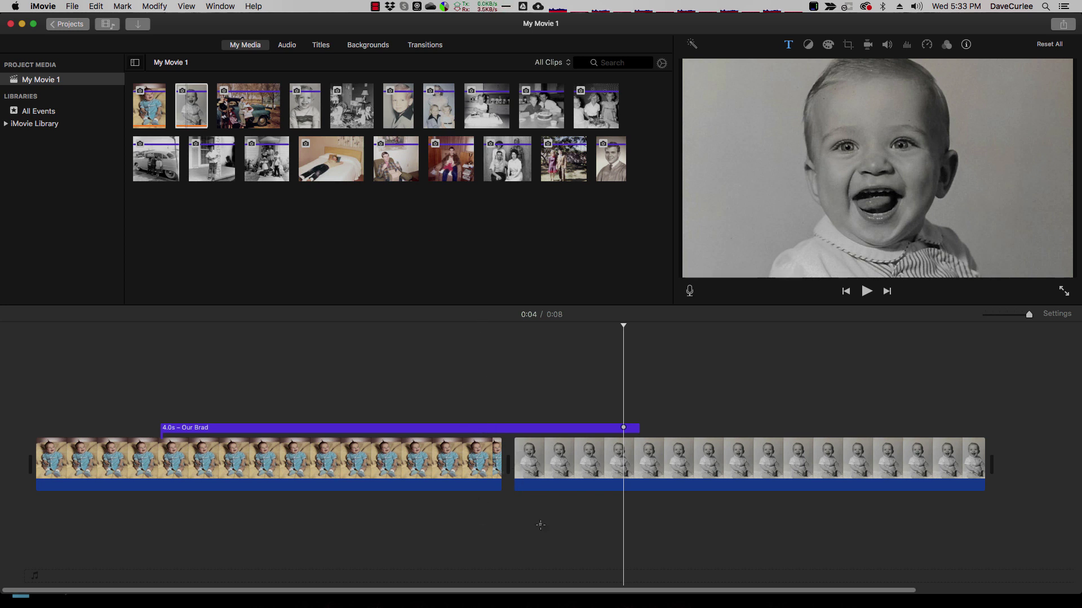
drag(539, 526, 468, 460)
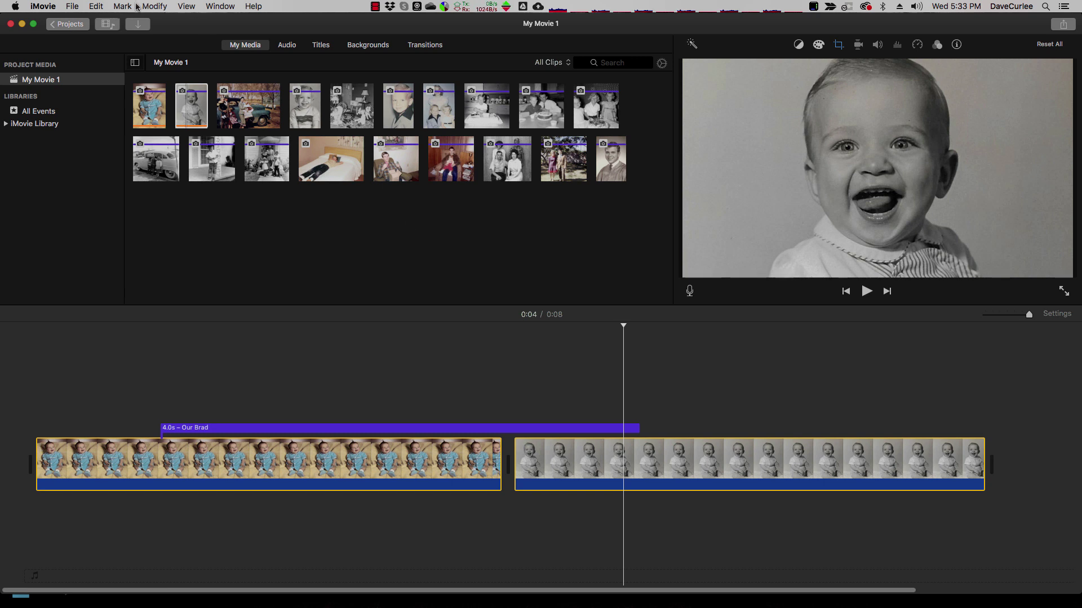
Apply Edit > Add Cross Dissolve to both selected clips and play back the transitions.
click(94, 7)
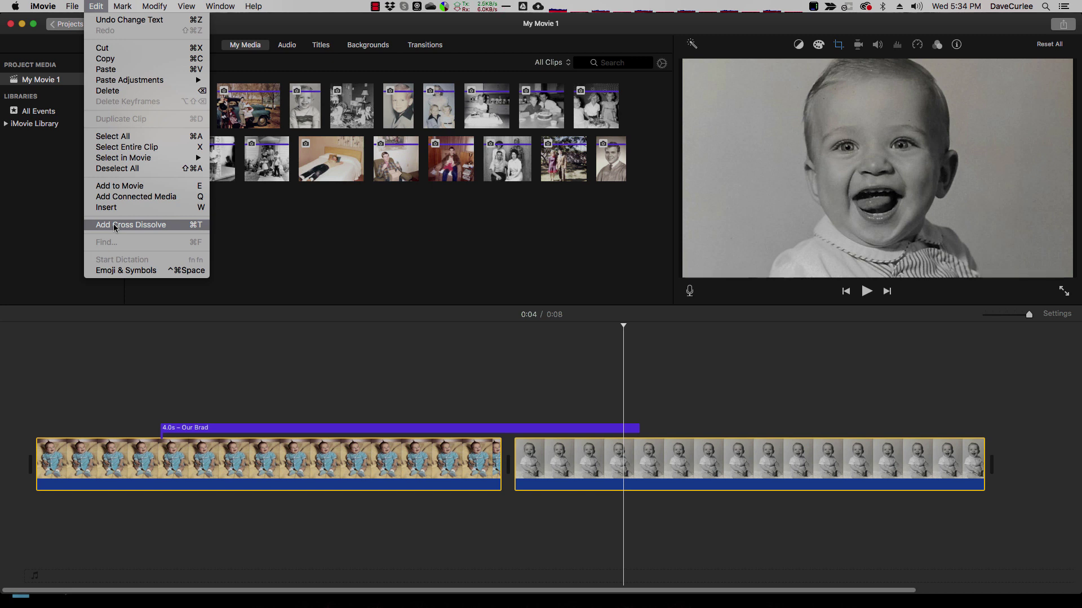
click(114, 225)
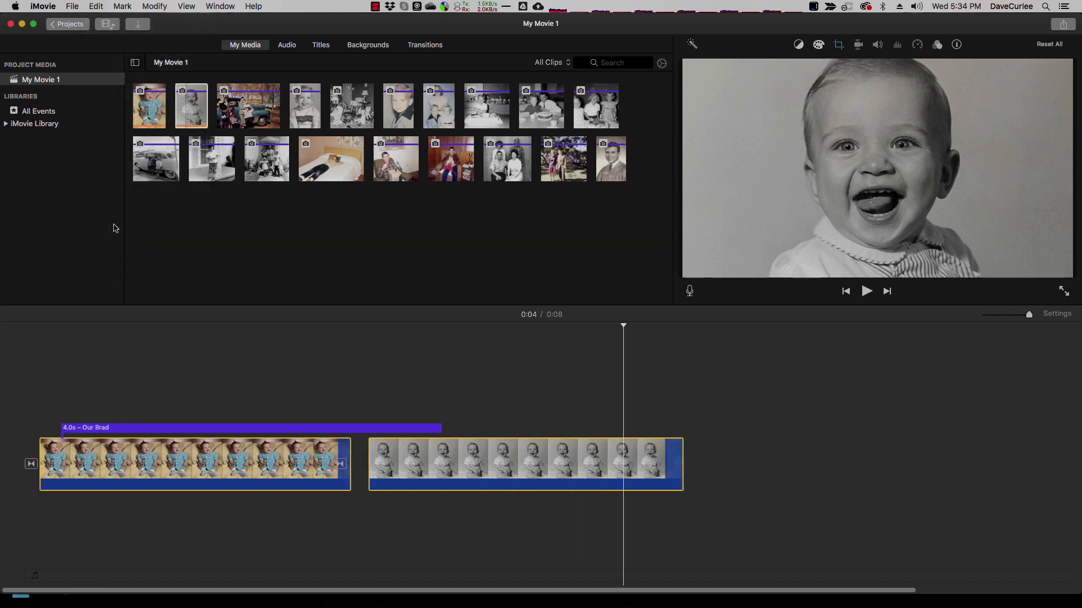
click(282, 389)
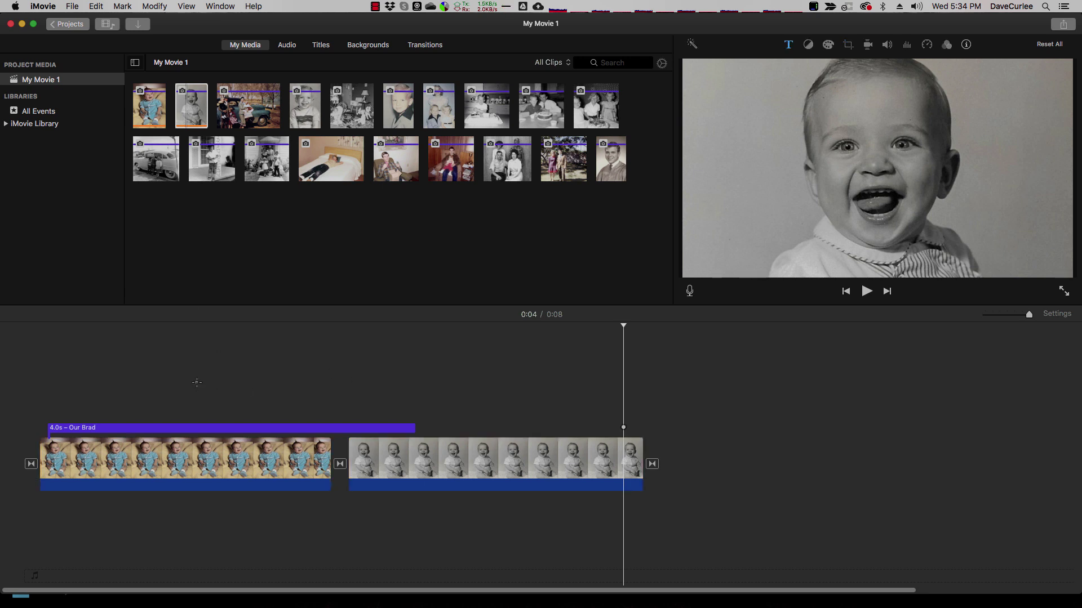
key(space)
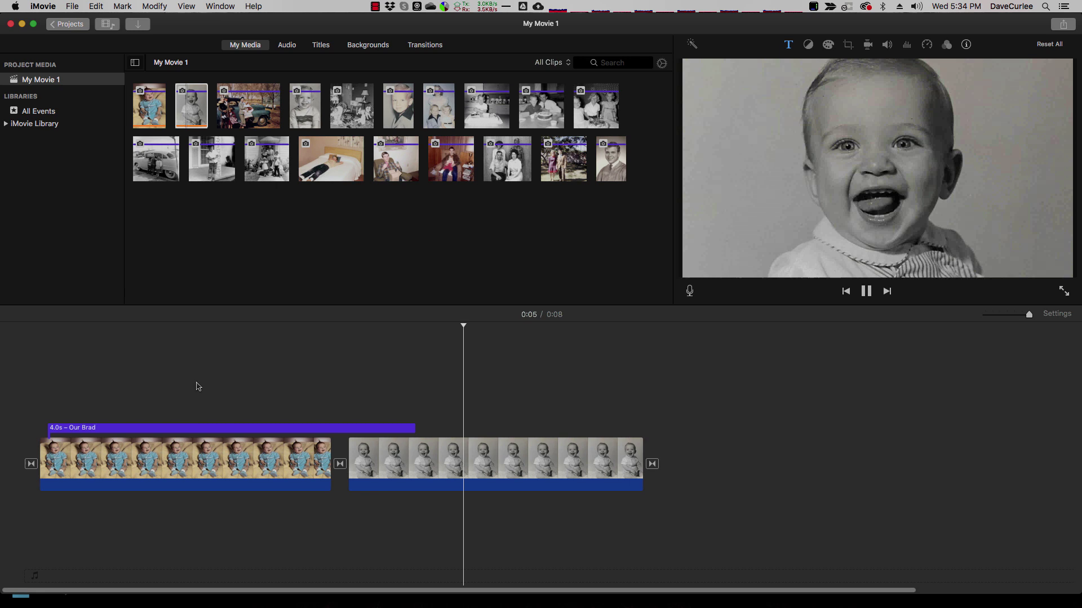
key(space)
Give the black-and-white photo a Ken Burns effect, swap its start and end, and preview.
click(467, 451)
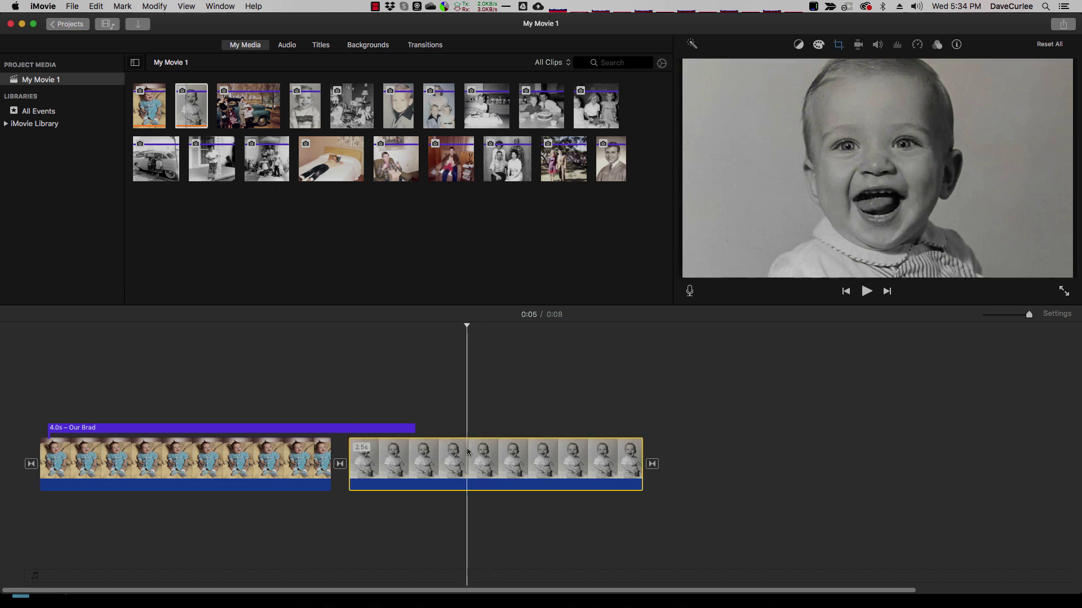
click(839, 46)
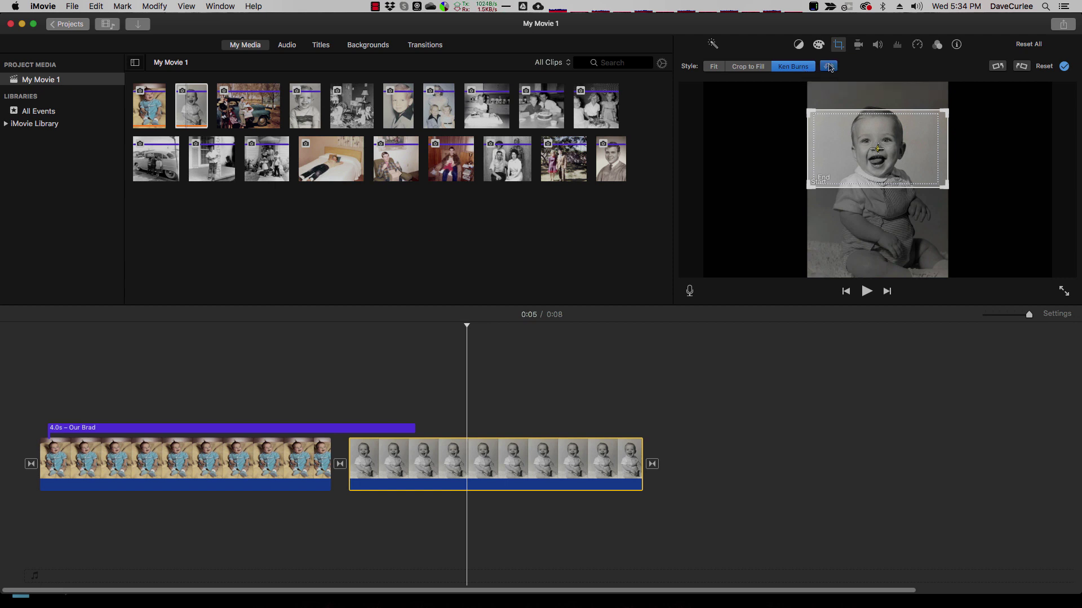
click(829, 66)
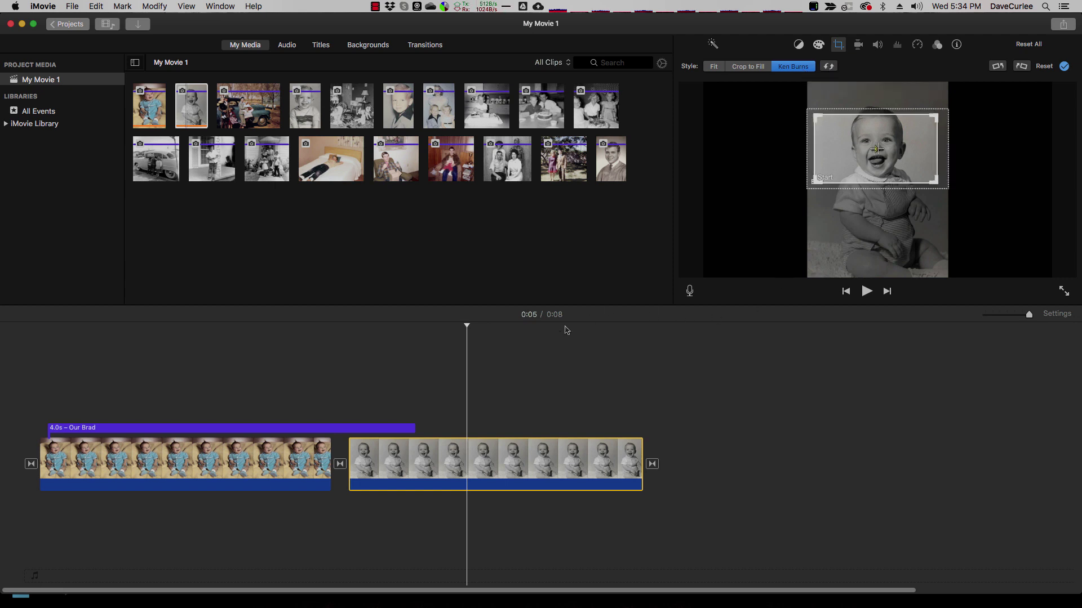
click(345, 357)
key(space)
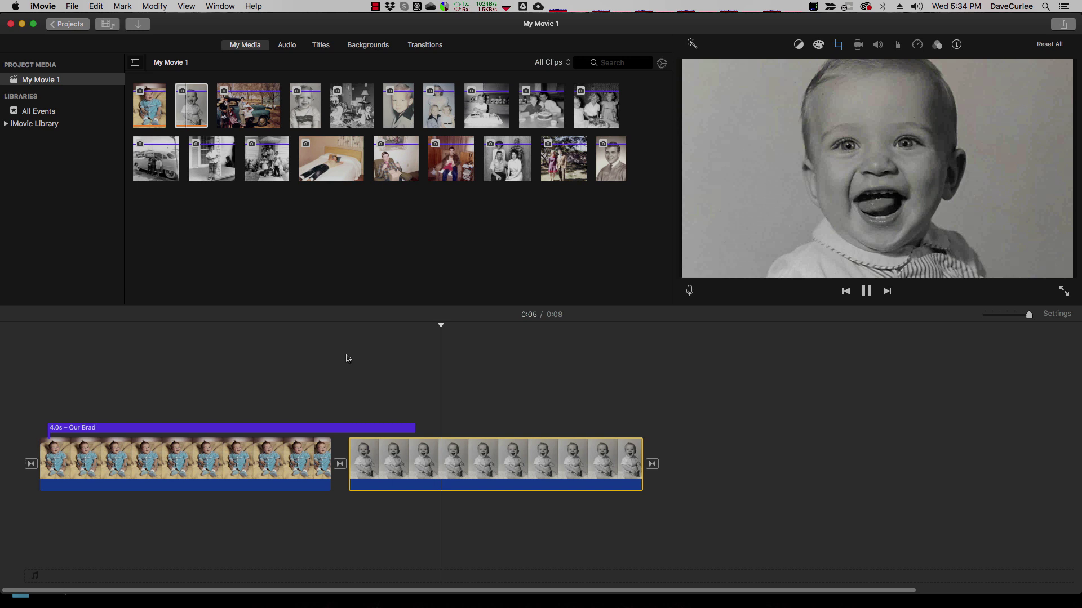
key(space)
click(839, 46)
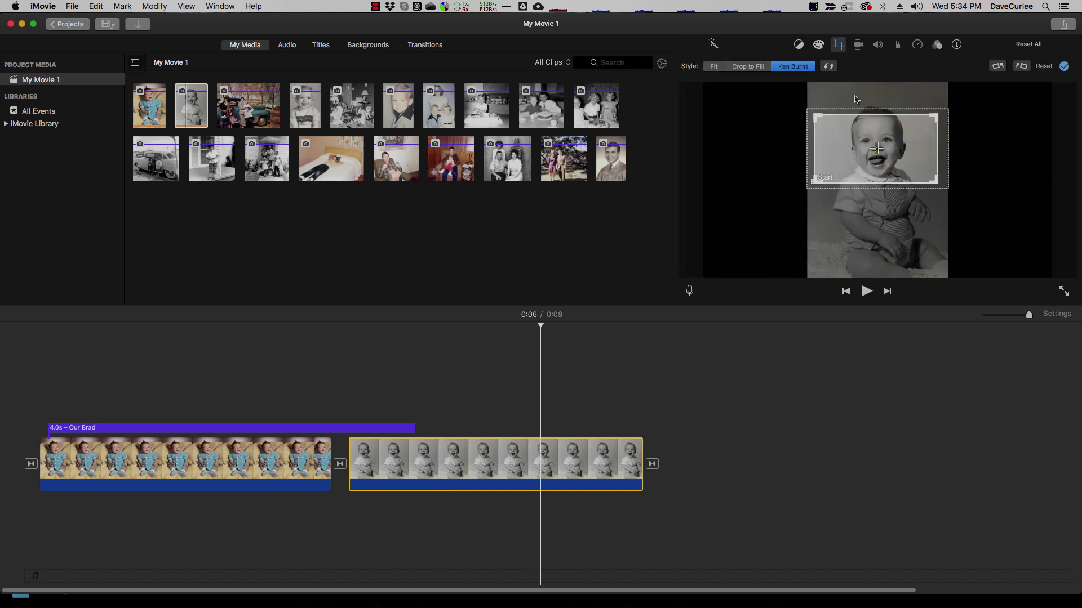
click(359, 368)
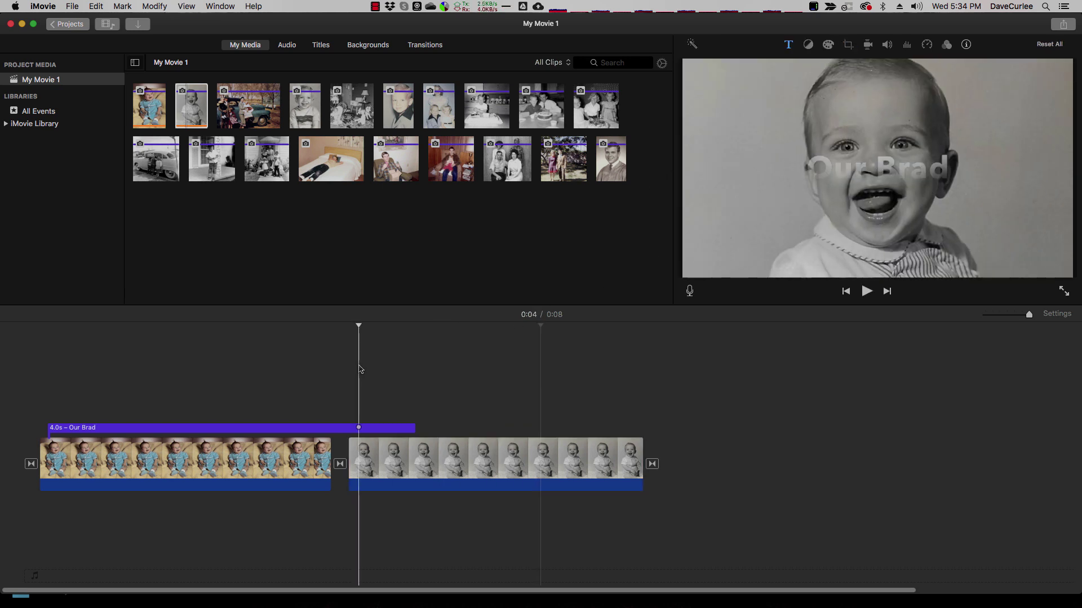
key(space)
key(space)
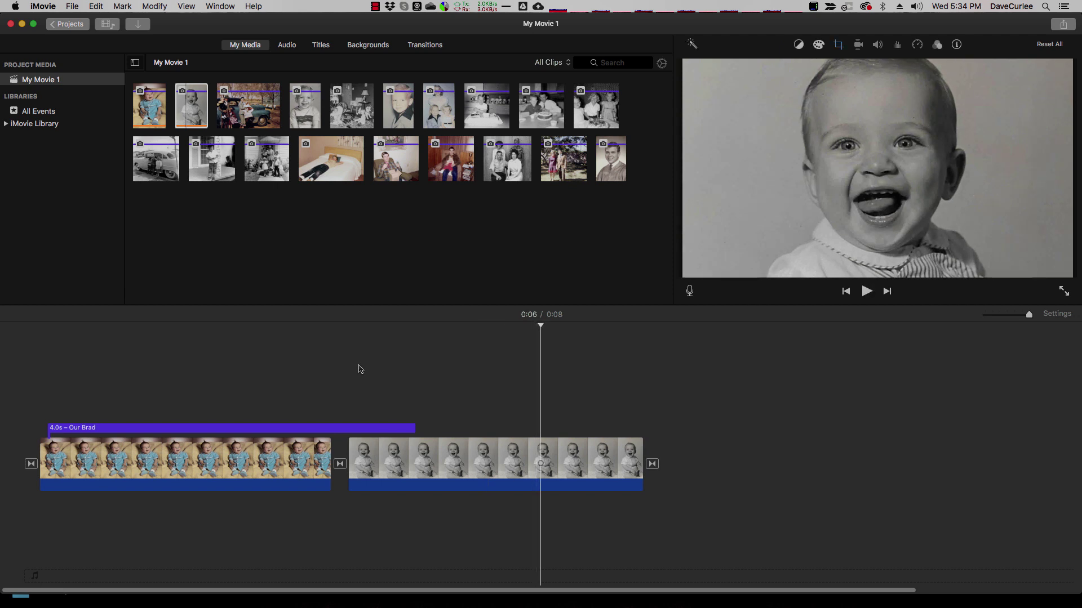
Resize the Ken Burns Start frame wide and the End frame tightly around the baby.
click(838, 45)
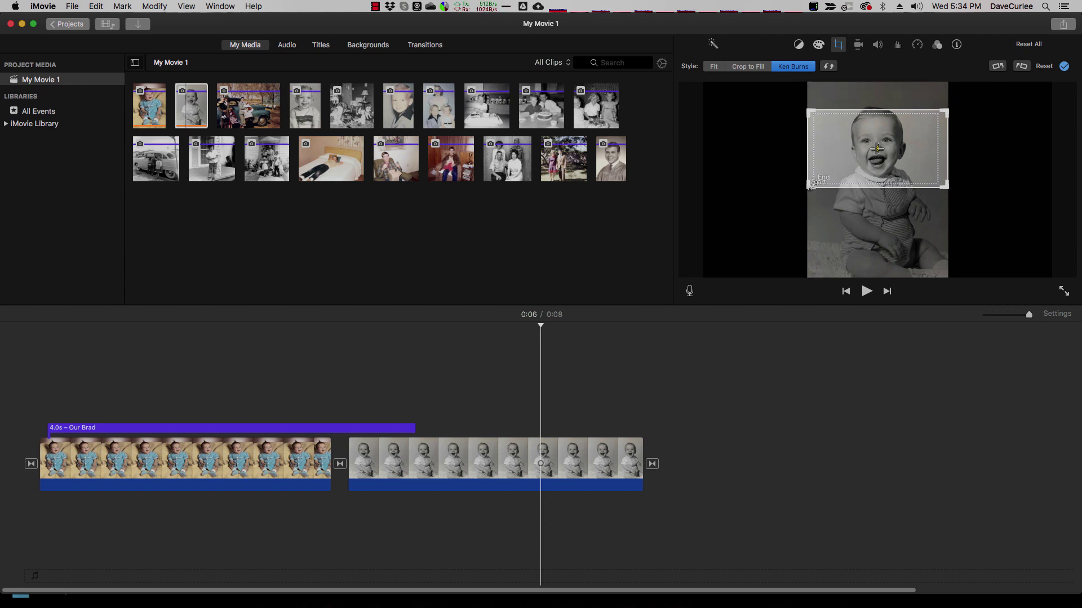
drag(811, 185, 754, 216)
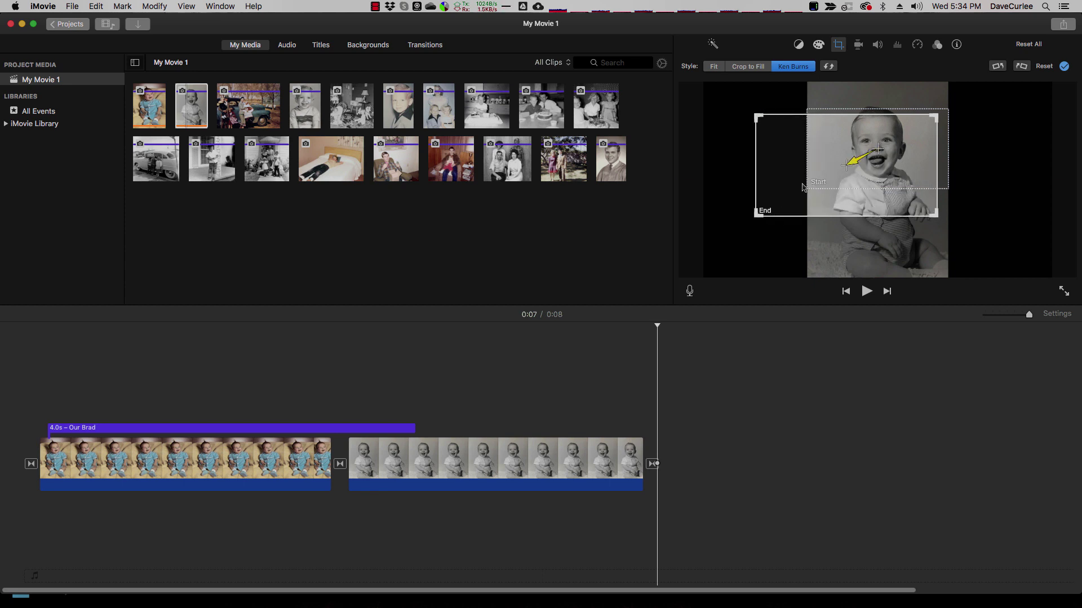
drag(800, 183, 830, 167)
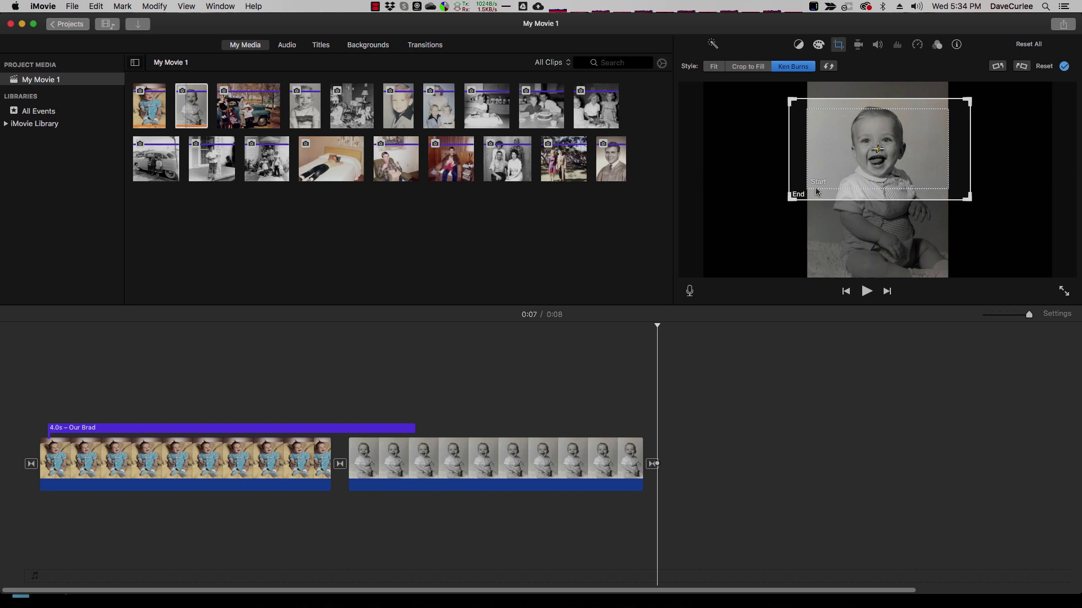
click(947, 116)
drag(807, 188, 816, 210)
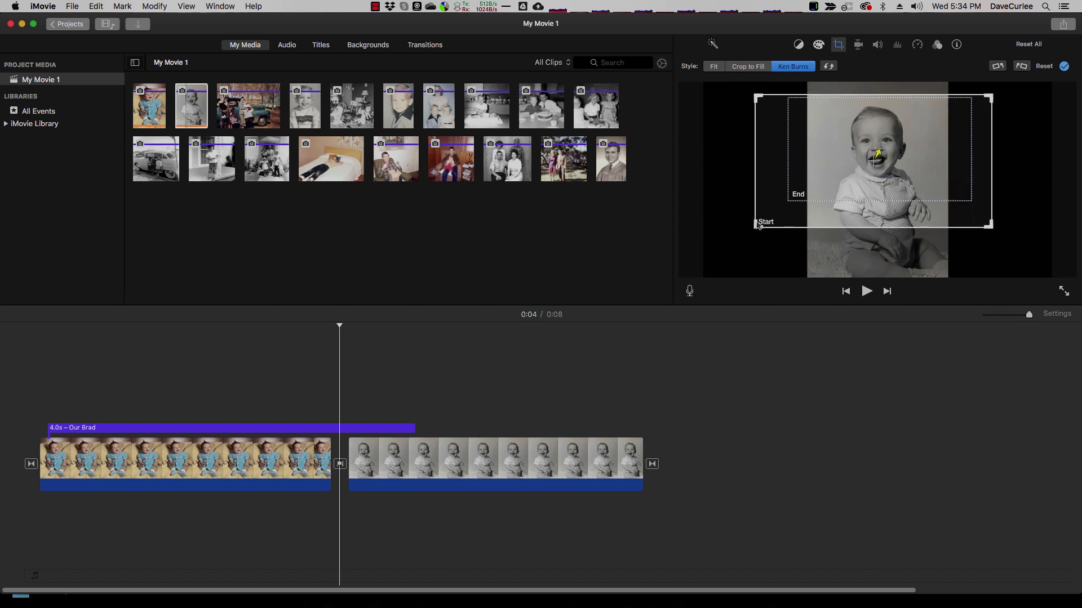
drag(753, 229, 714, 252)
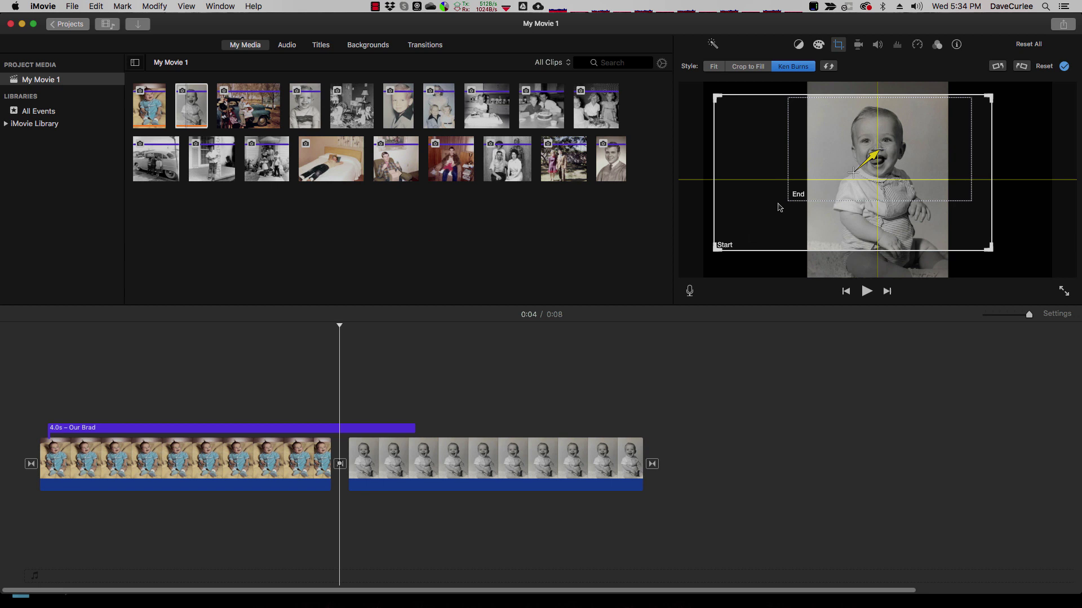
drag(780, 208, 800, 206)
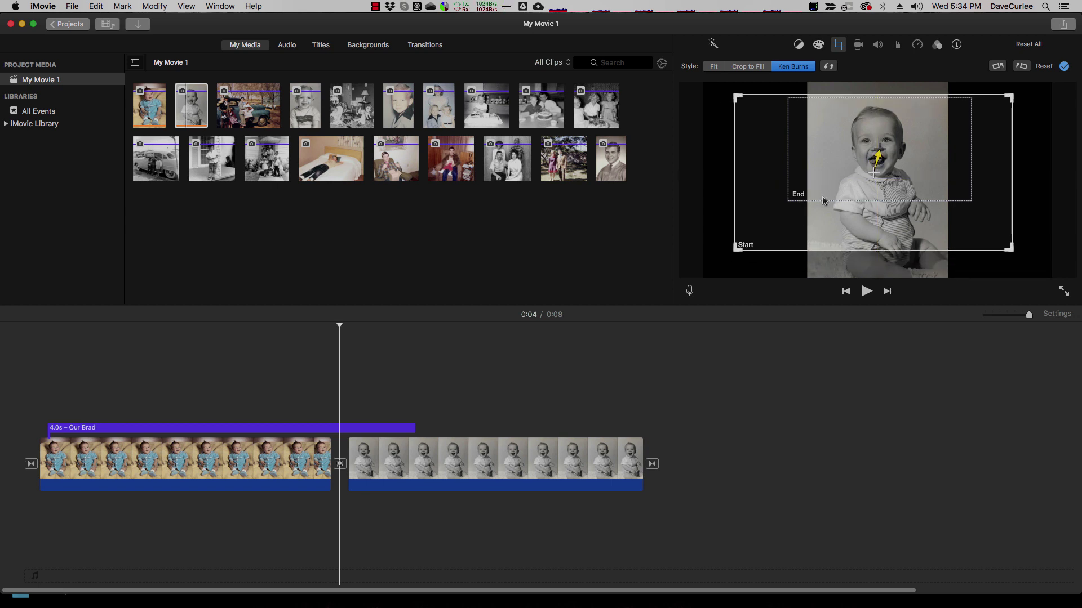
click(789, 201)
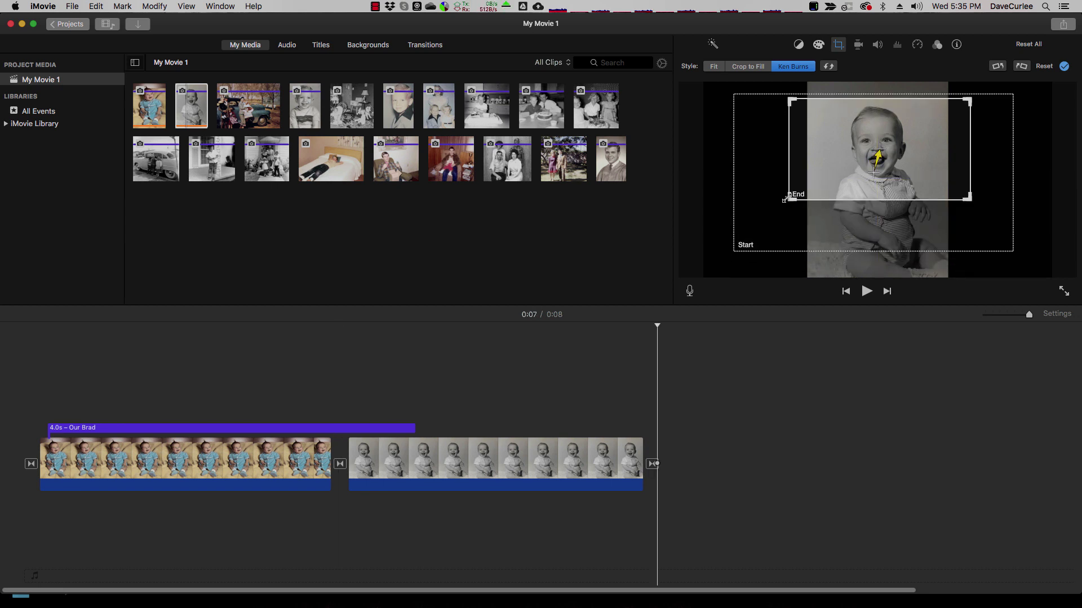
drag(785, 200, 742, 226)
drag(815, 176, 836, 177)
click(237, 339)
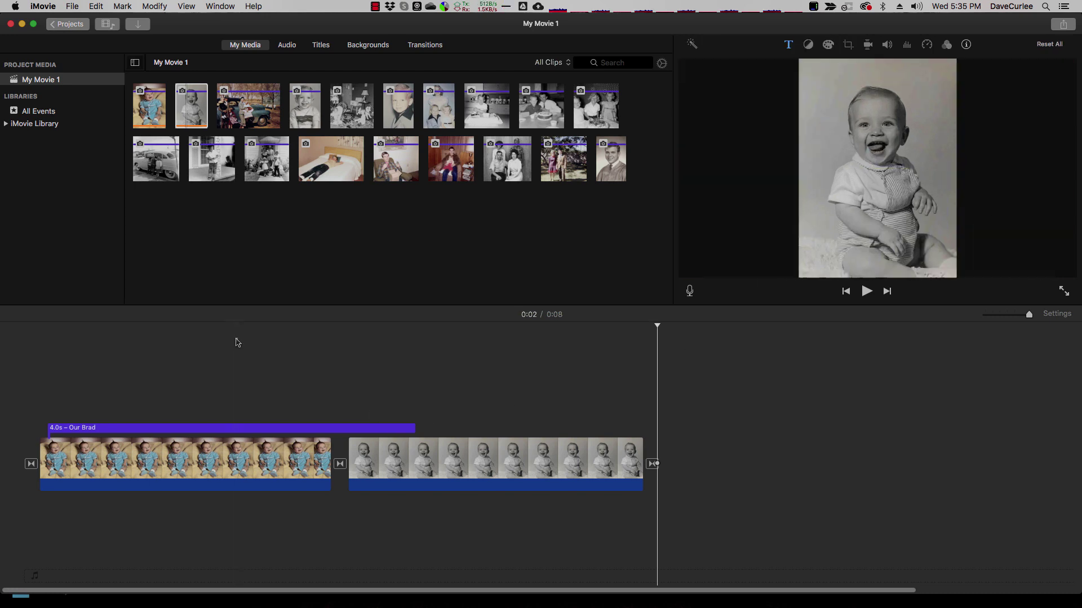
Preview the pan, then drag every remaining My Media photo in after the second clip.
key(space)
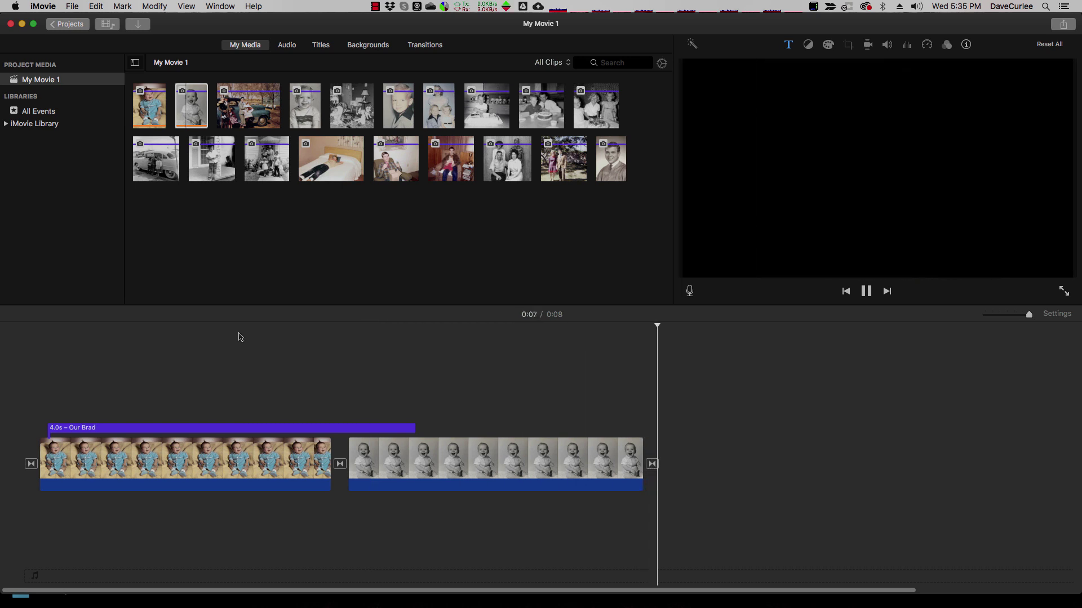
click(508, 406)
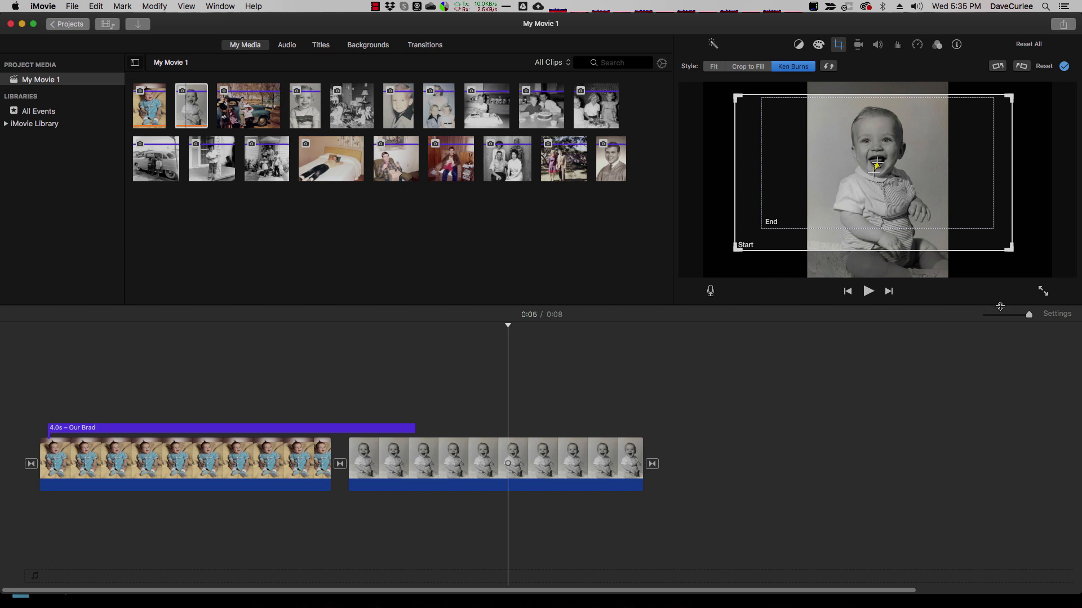
drag(1028, 316, 1014, 315)
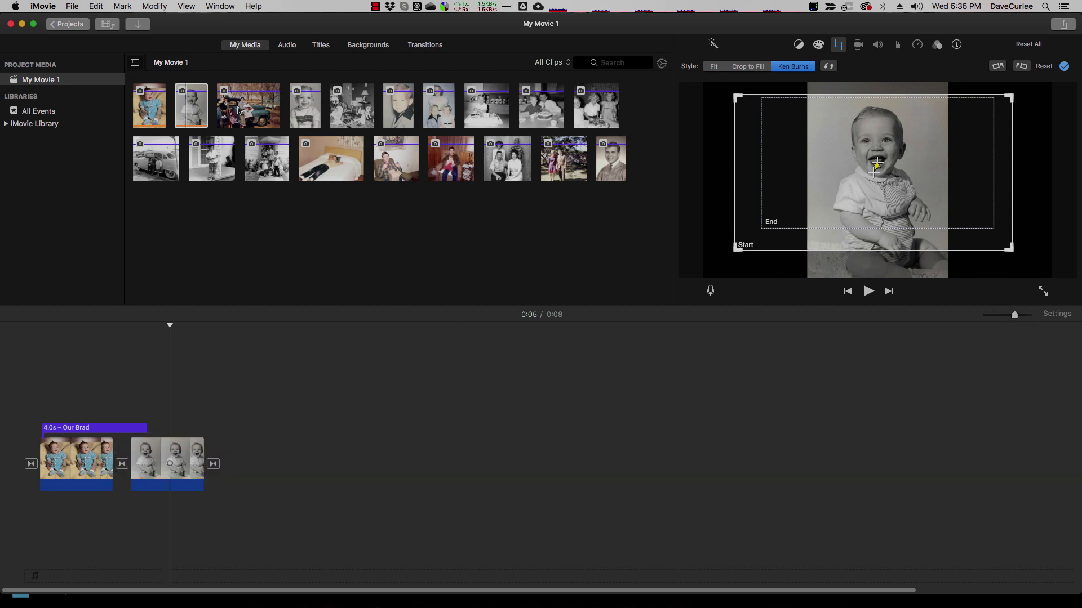
click(238, 109)
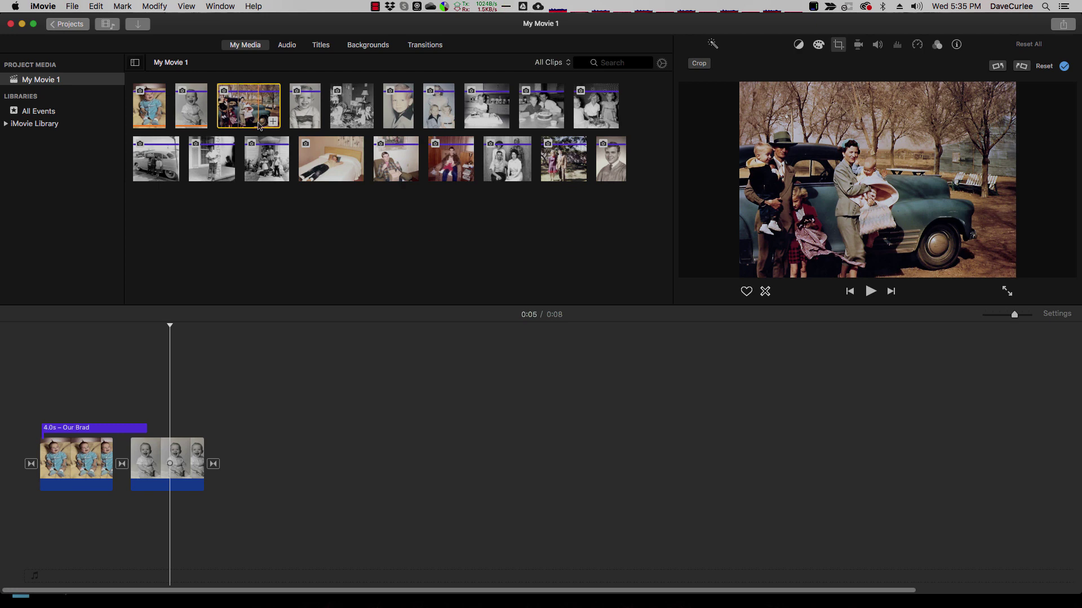
key(super+a)
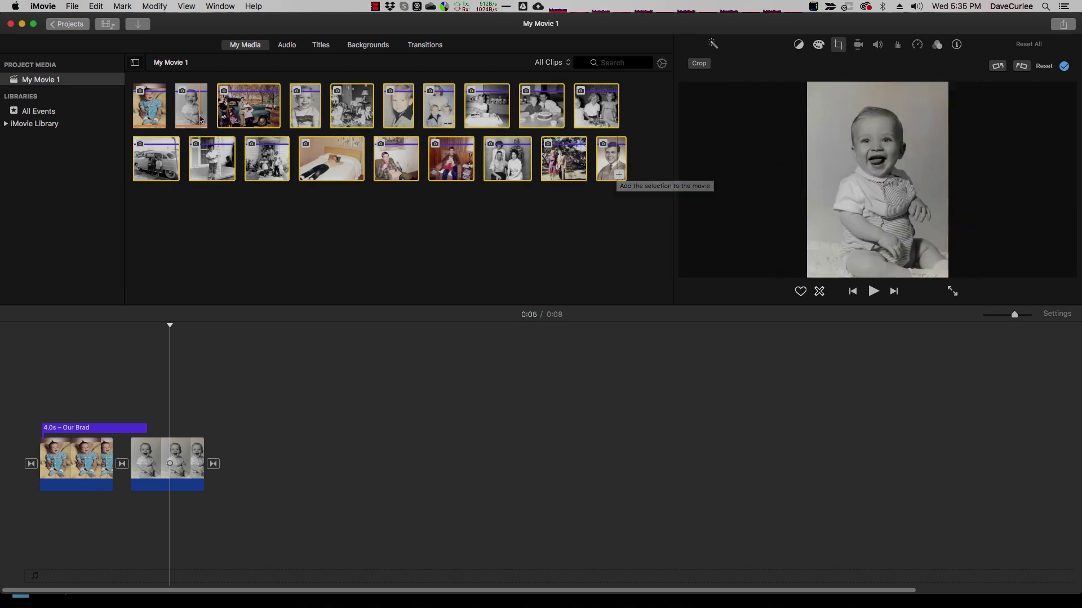
drag(624, 182, 209, 476)
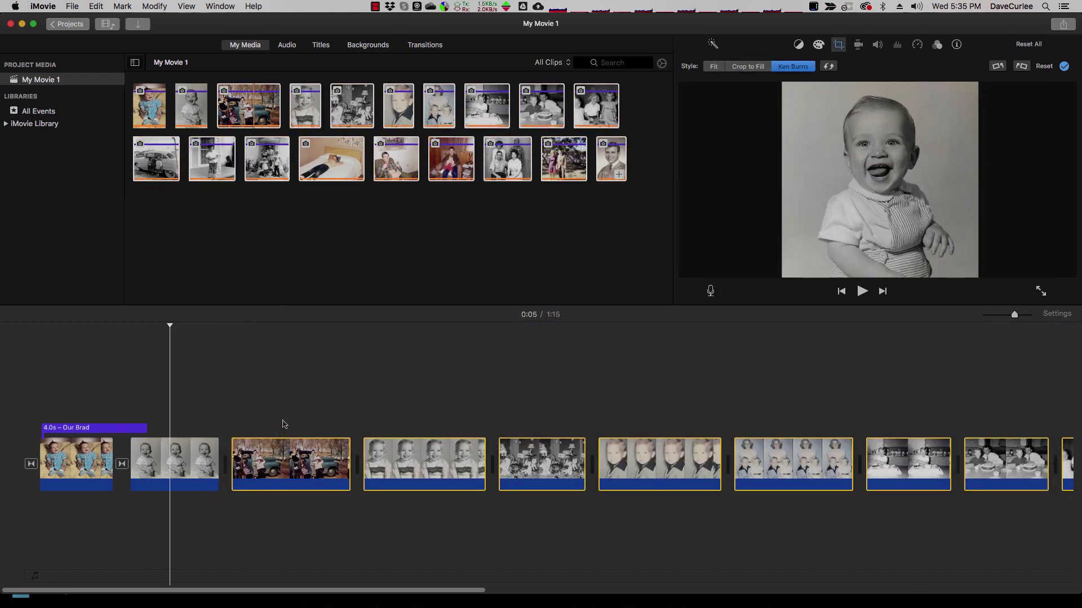
Check the newly added car photo and smiling-boy close-up clips on the timeline.
click(281, 427)
click(272, 446)
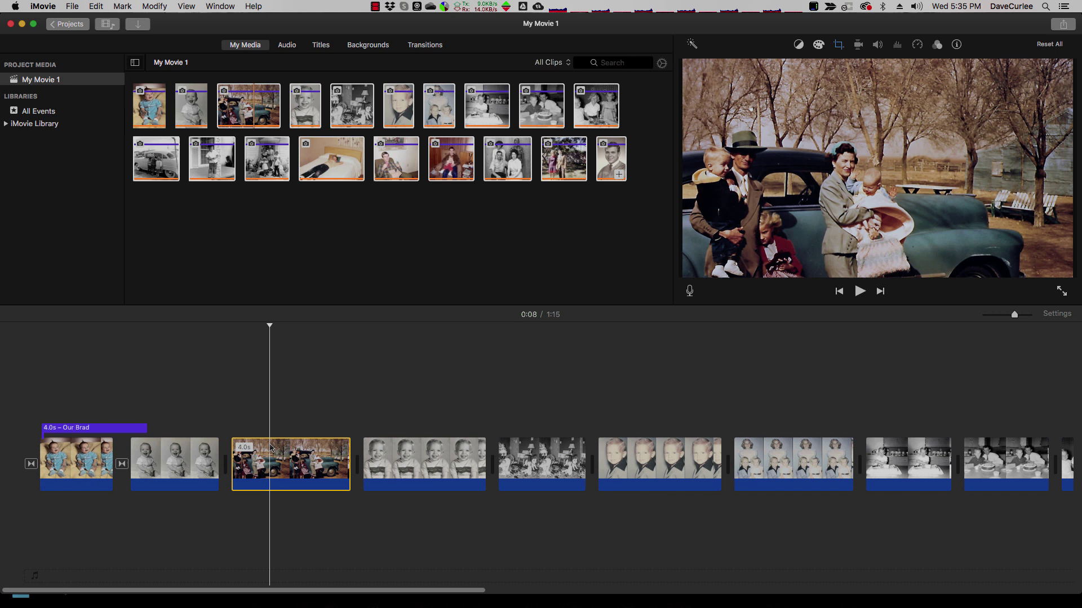
click(395, 454)
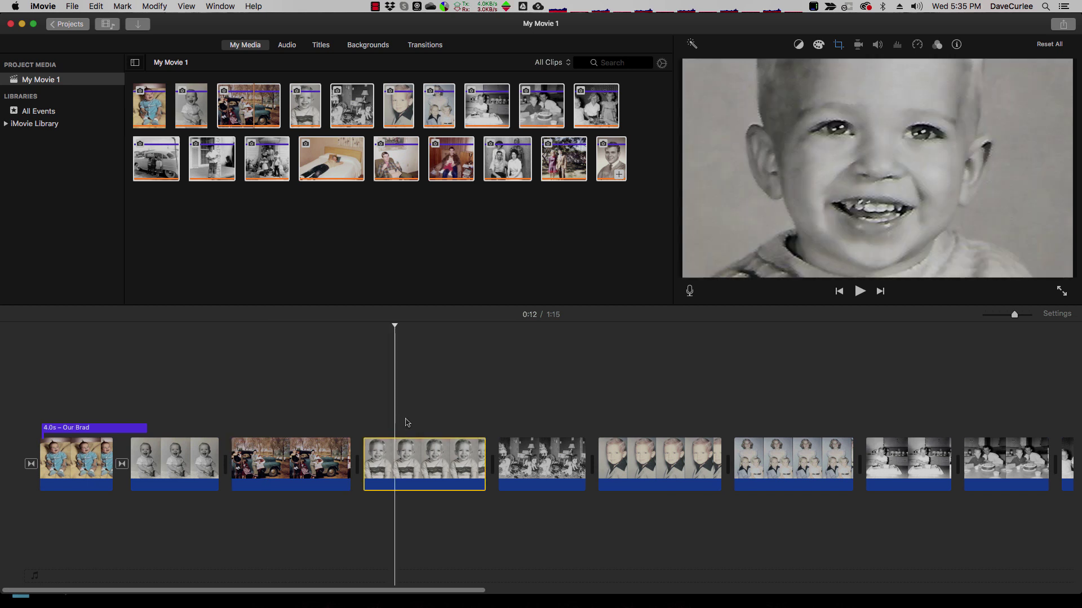
click(406, 422)
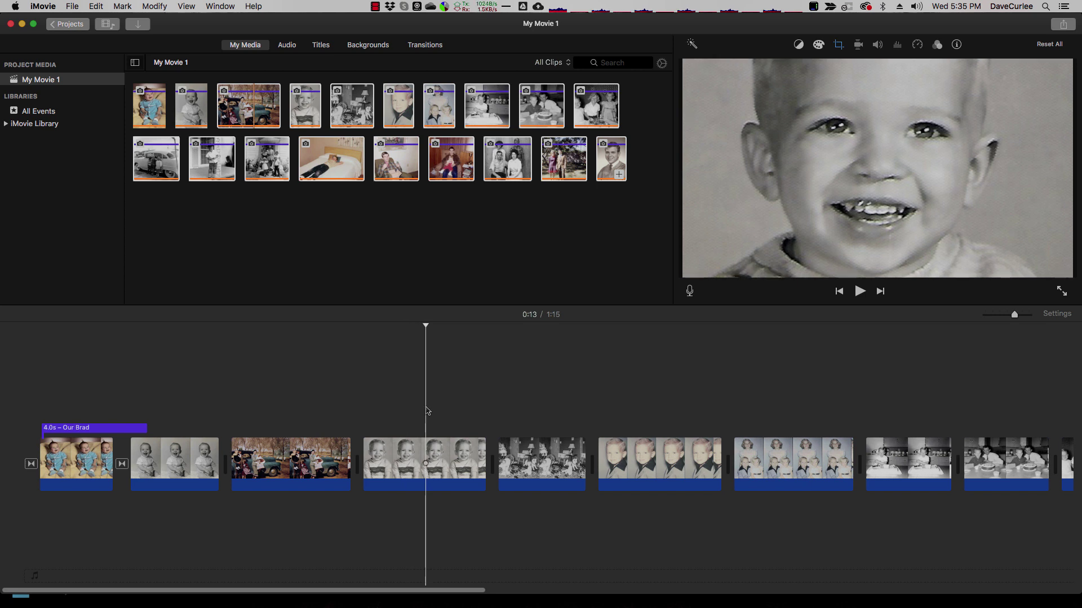
click(404, 449)
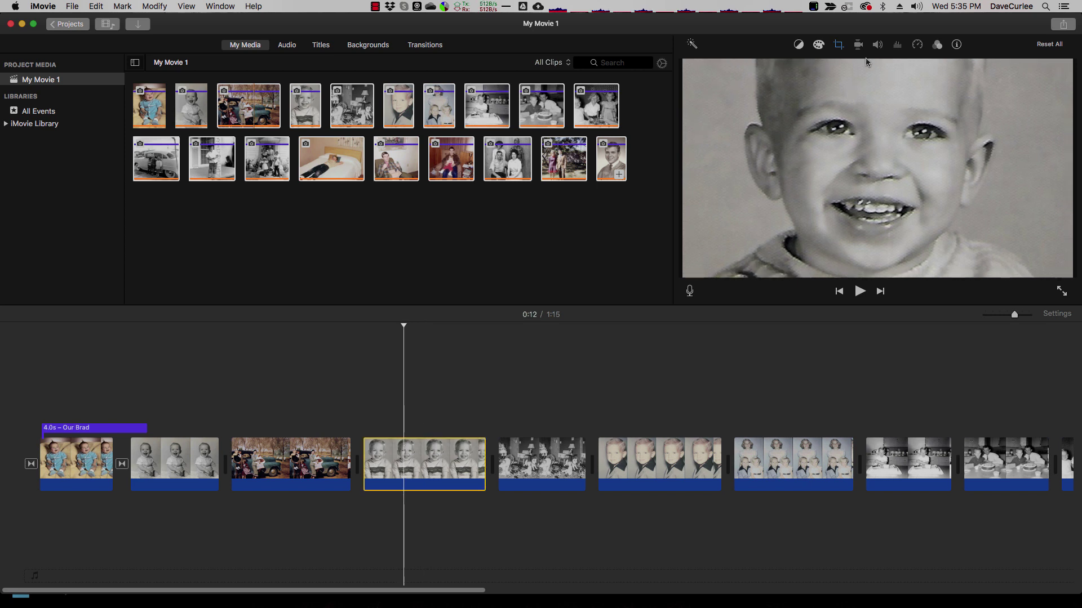
click(839, 45)
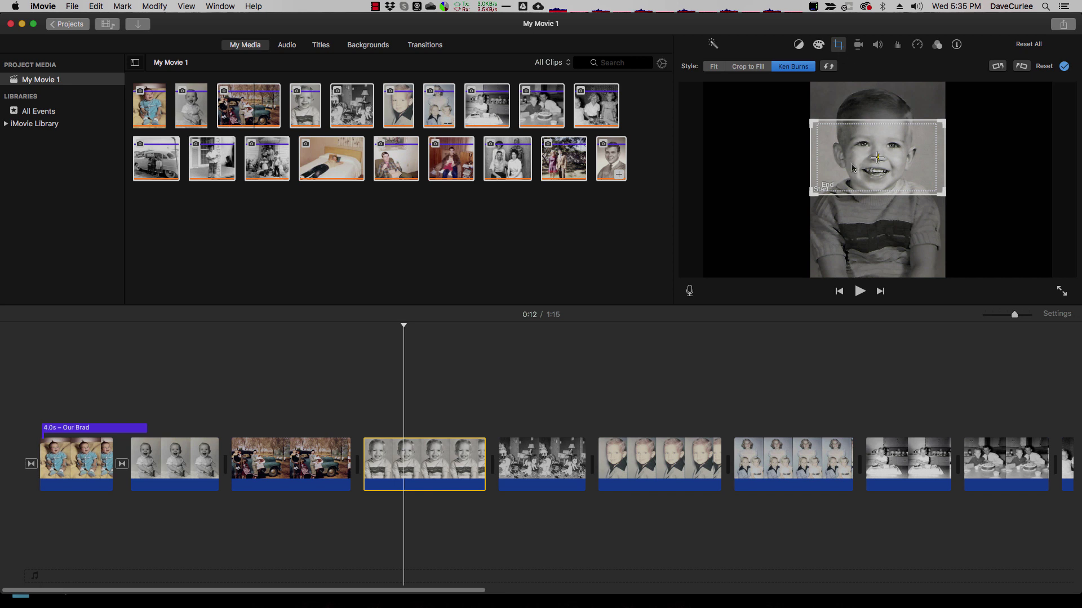
Set the smiling-boy close-up's crop style to Fit, then play the movie to check it.
click(466, 393)
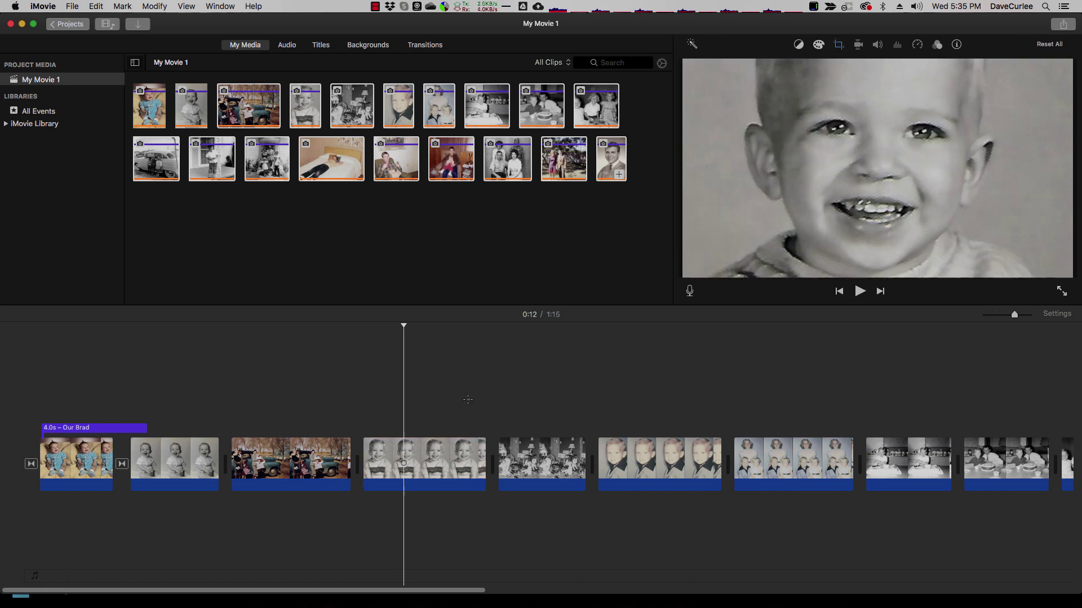
click(424, 450)
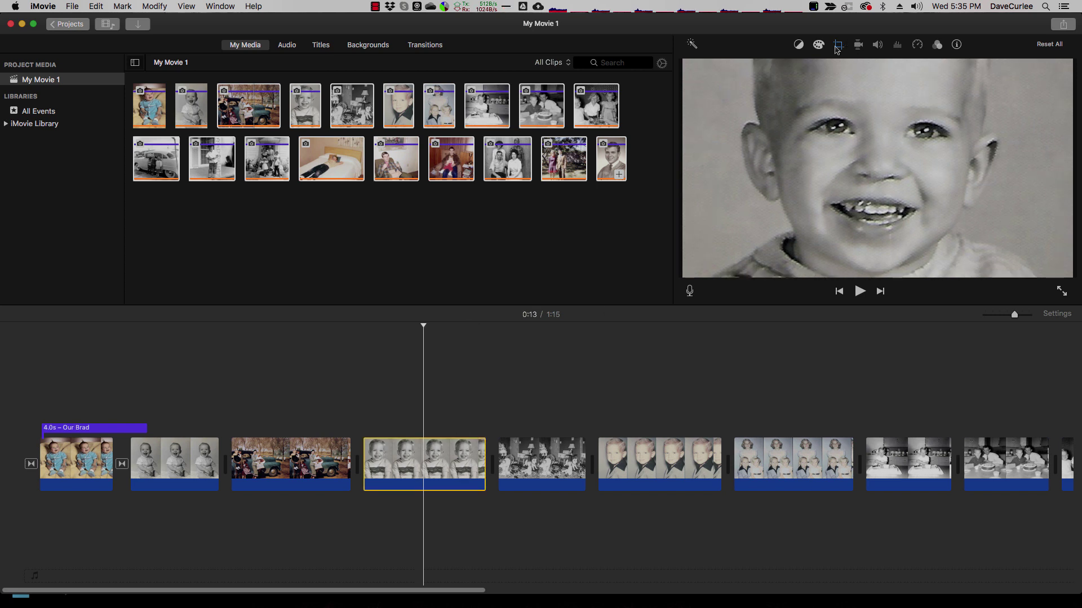
click(838, 46)
click(714, 67)
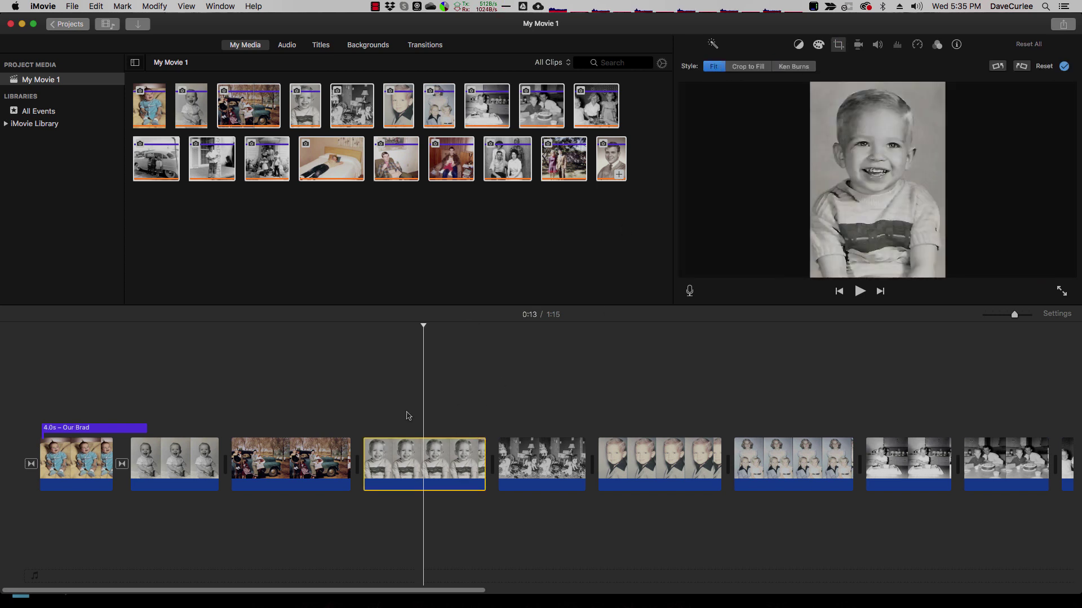
click(325, 412)
key(space)
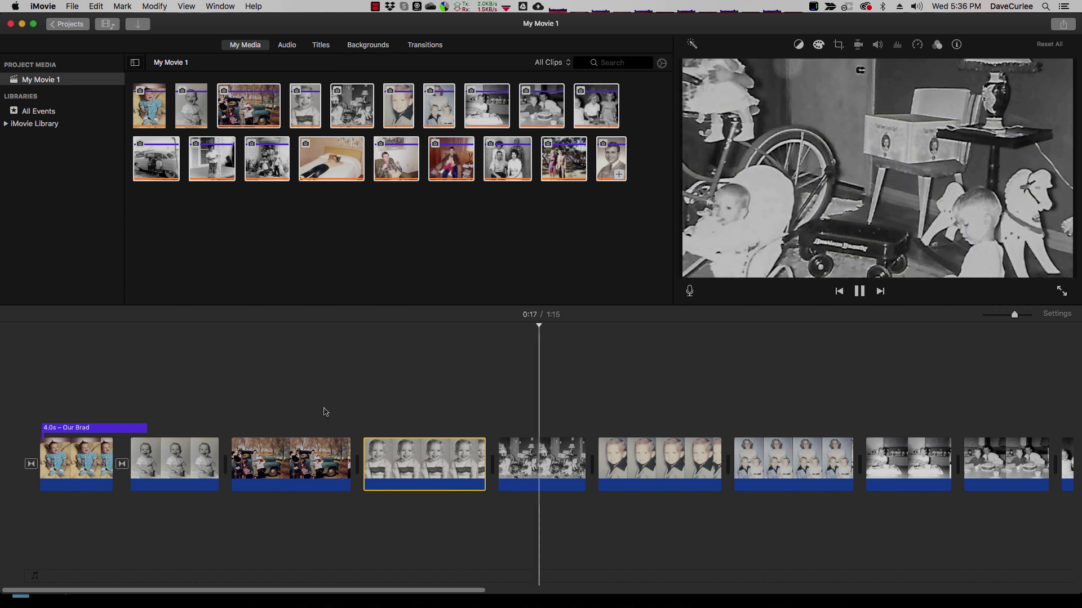
key(space)
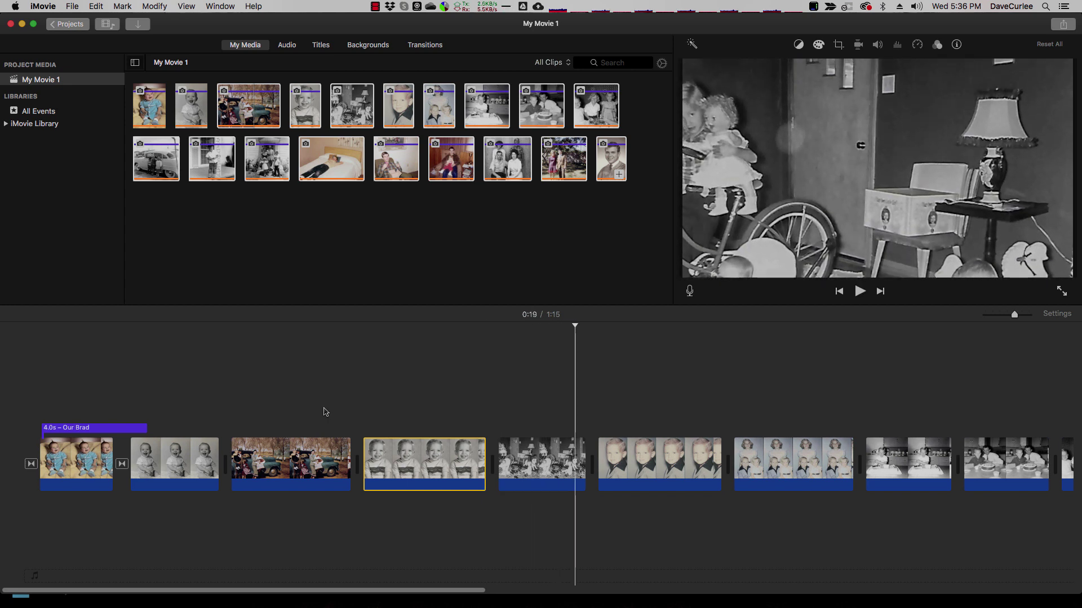
Widen the toy-room photo's Ken Burns start frame, then enlarge and shift its end frame right.
click(565, 458)
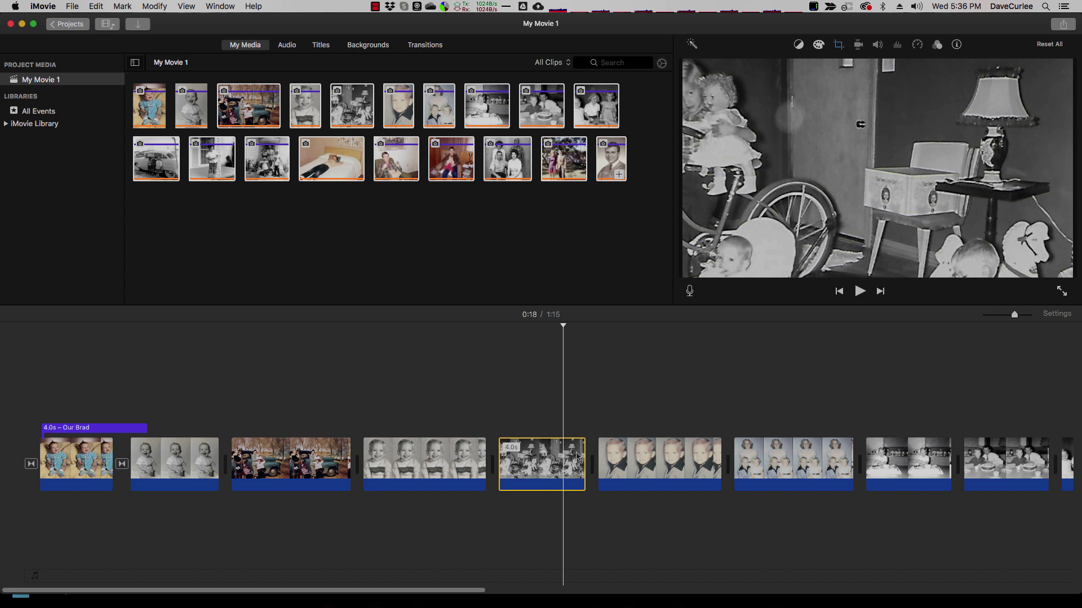
click(838, 44)
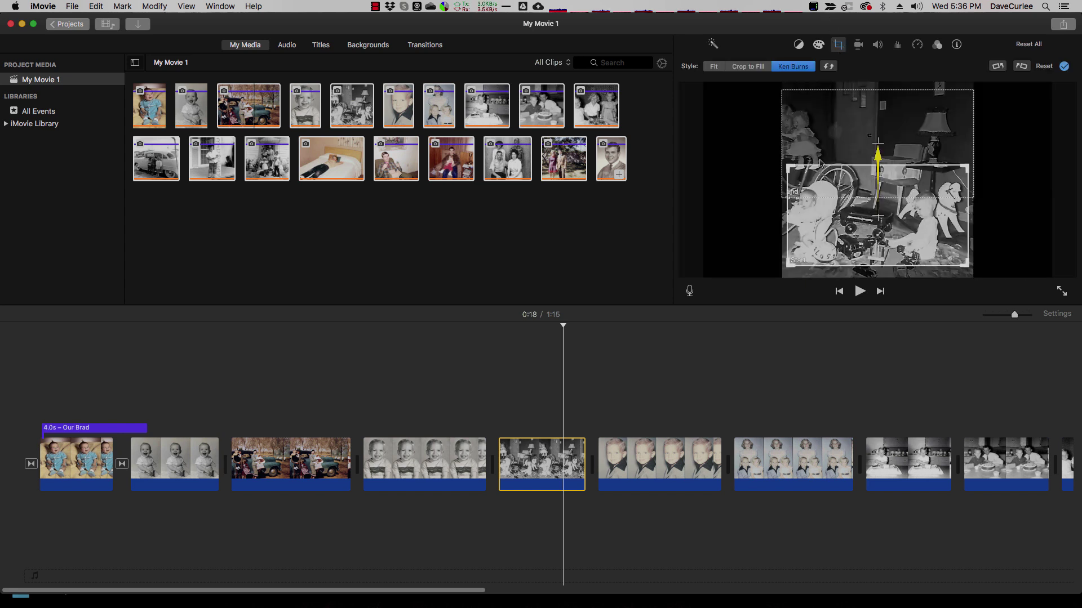
mouse_move(793, 249)
mouse_down()
mouse_move(760, 279)
mouse_move(781, 260)
mouse_up()
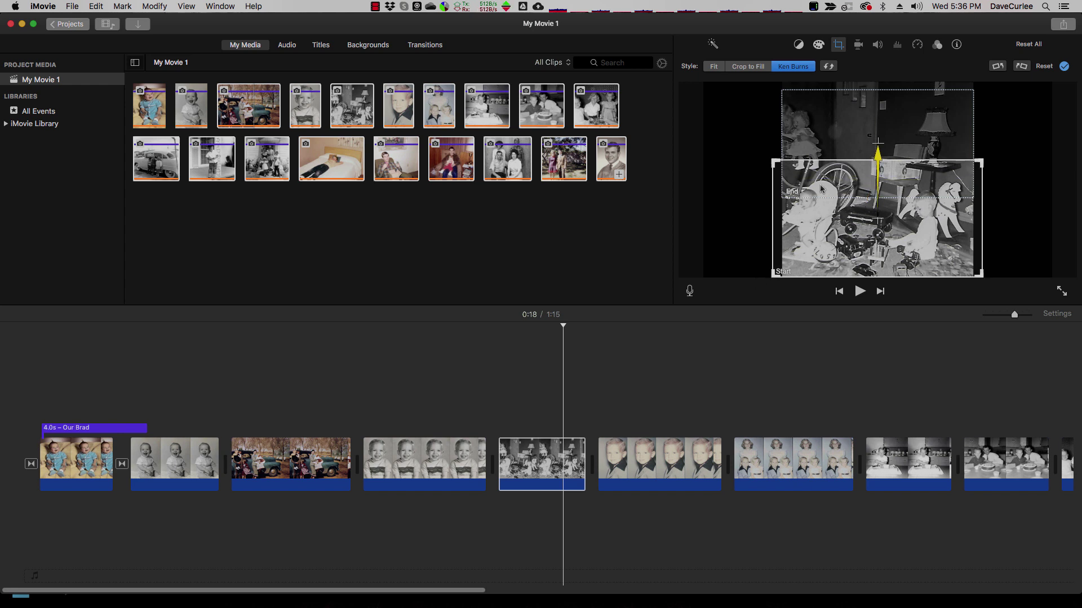
click(796, 118)
drag(787, 192, 721, 233)
drag(757, 142, 790, 148)
drag(756, 242, 724, 270)
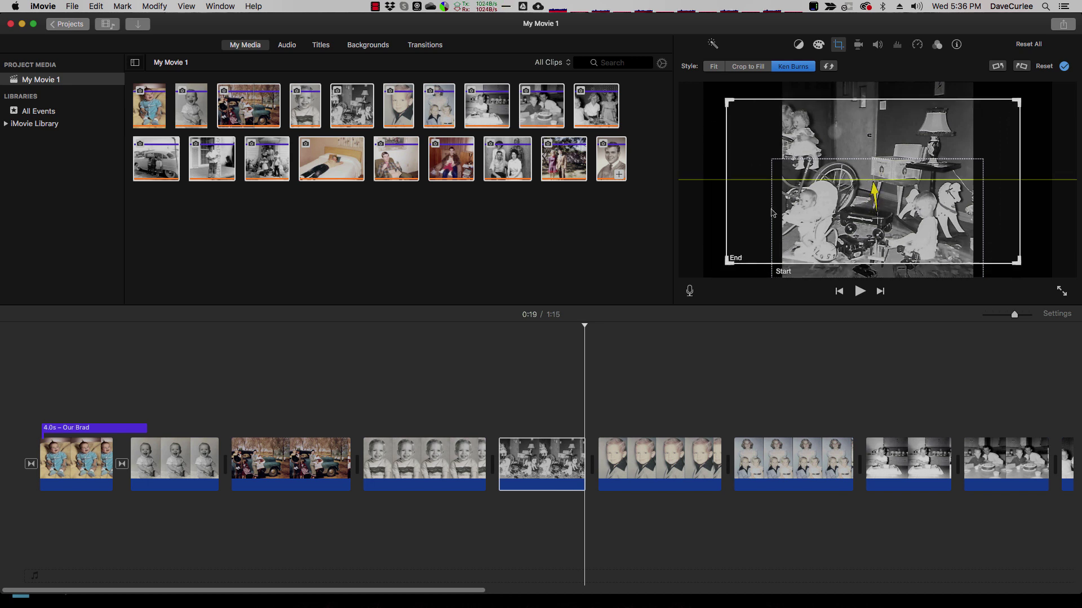
click(468, 406)
key(space)
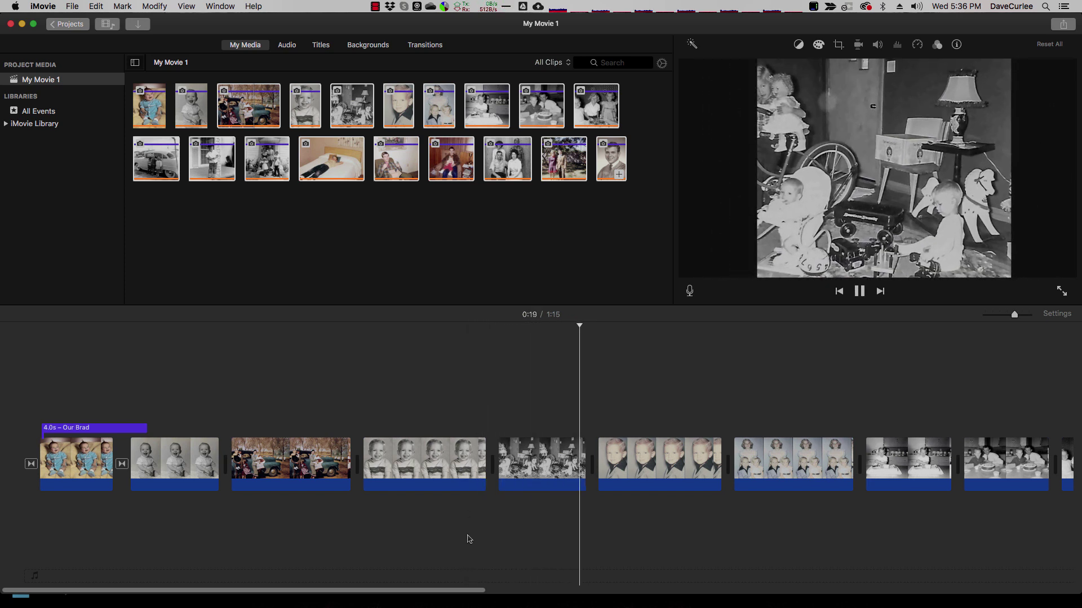
key(space)
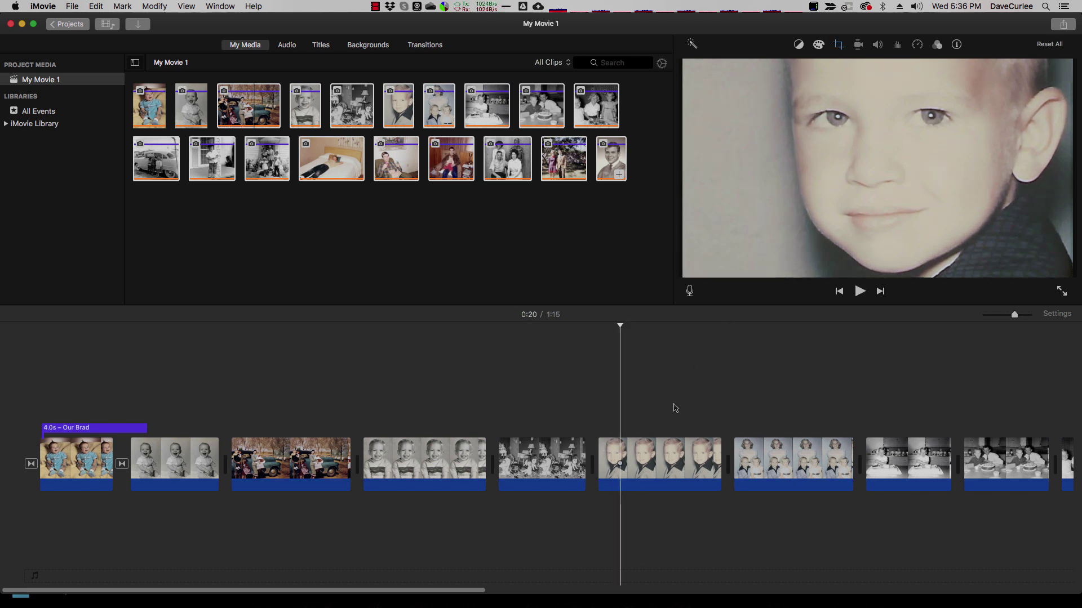
Enlarge the boy portrait's Ken Burns start frame around his face and preview the motion.
key(space)
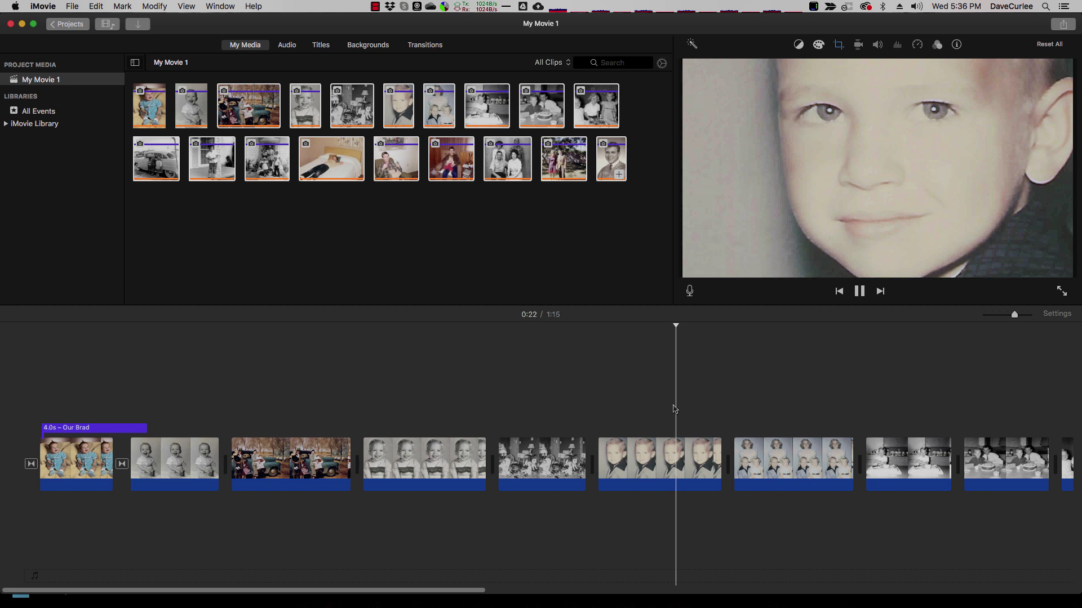
click(662, 463)
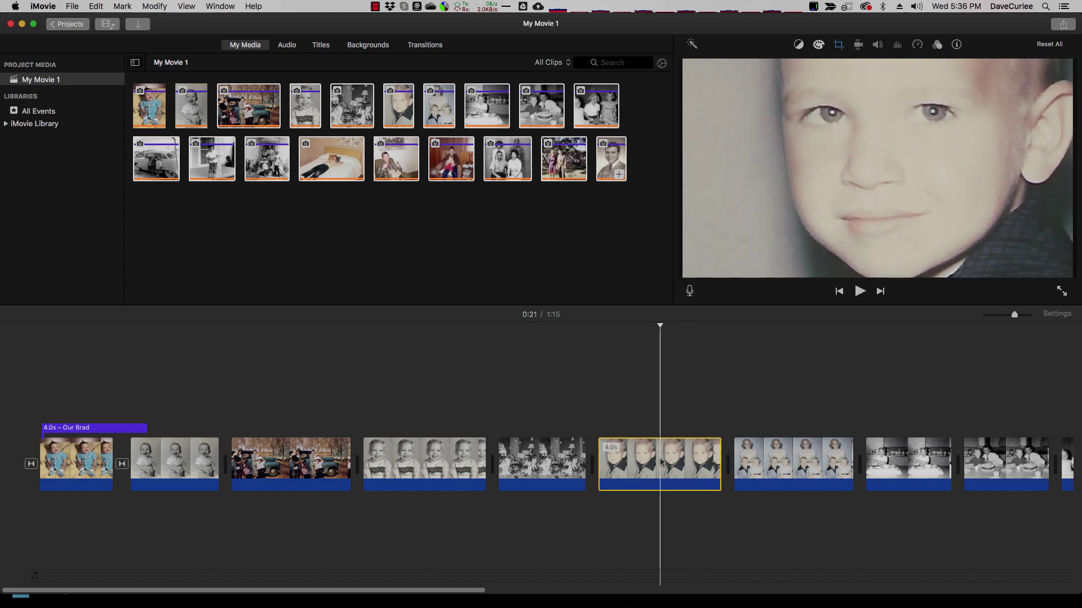
click(839, 44)
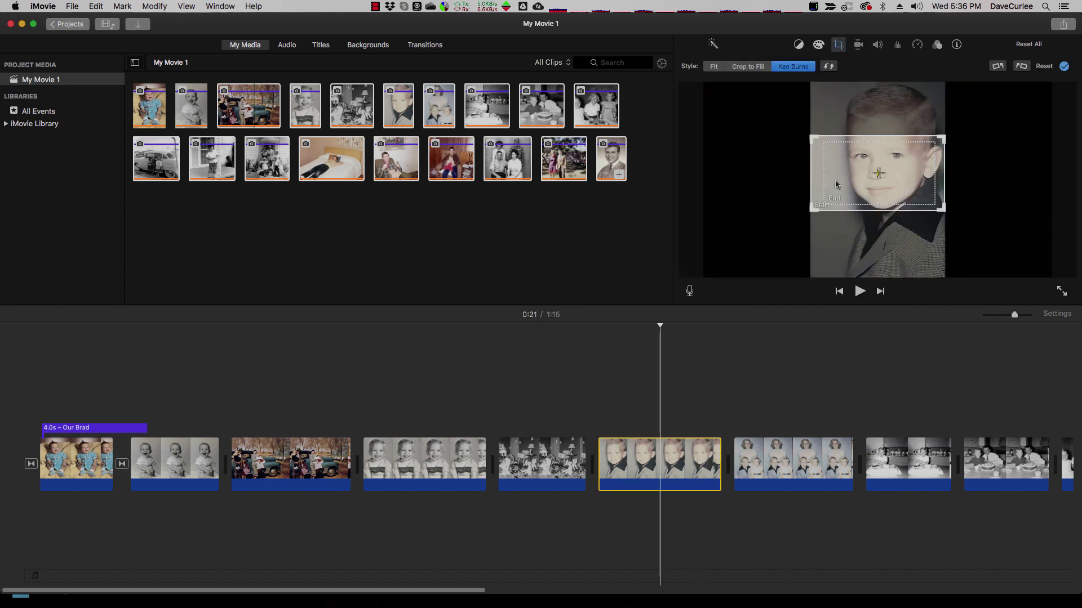
drag(811, 216, 839, 192)
click(834, 192)
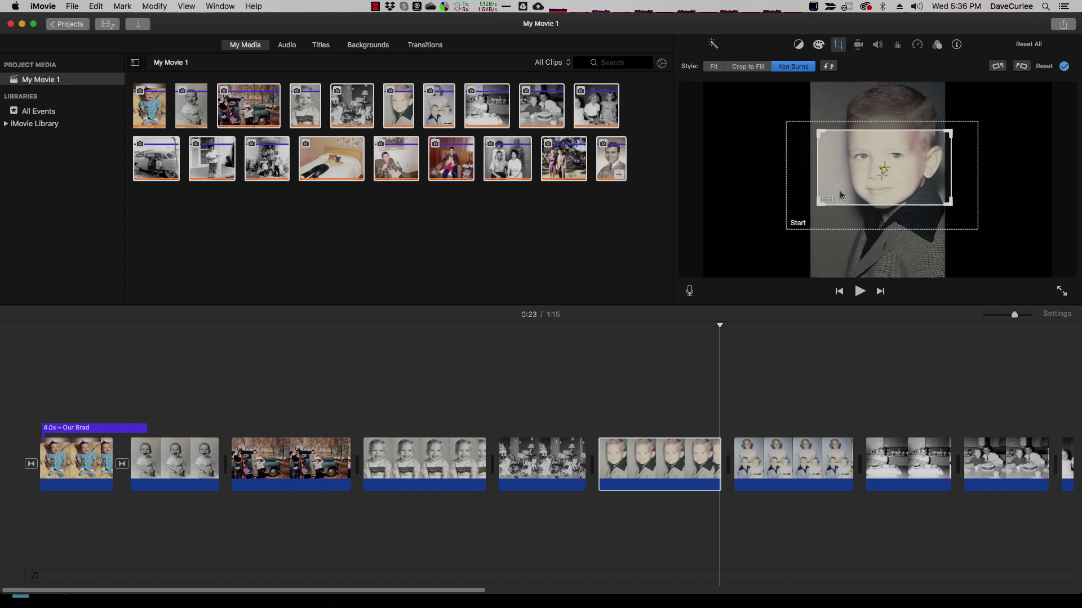
click(595, 387)
key(space)
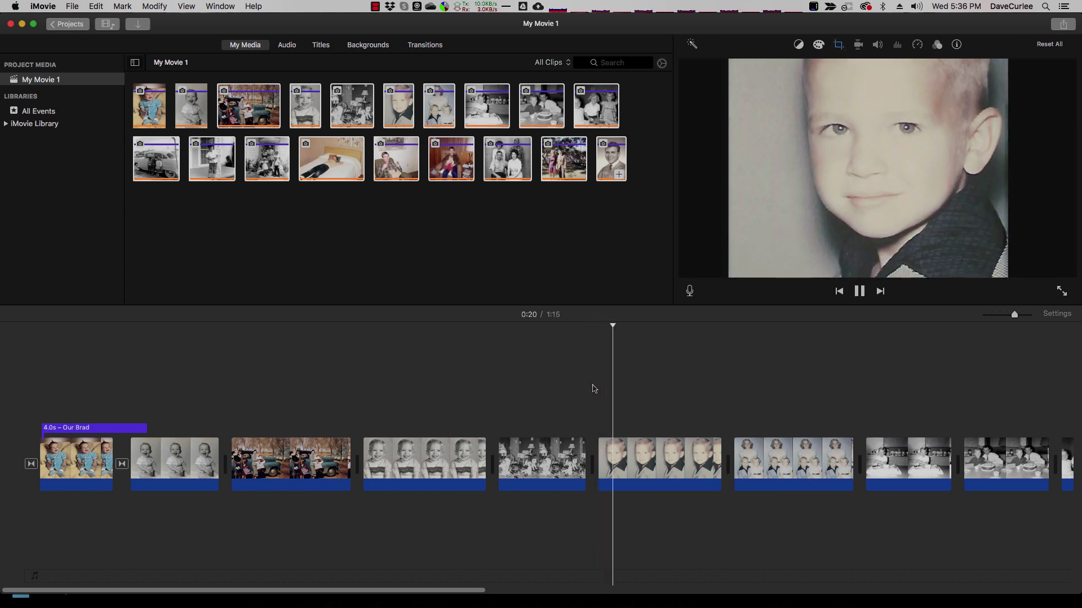
key(space)
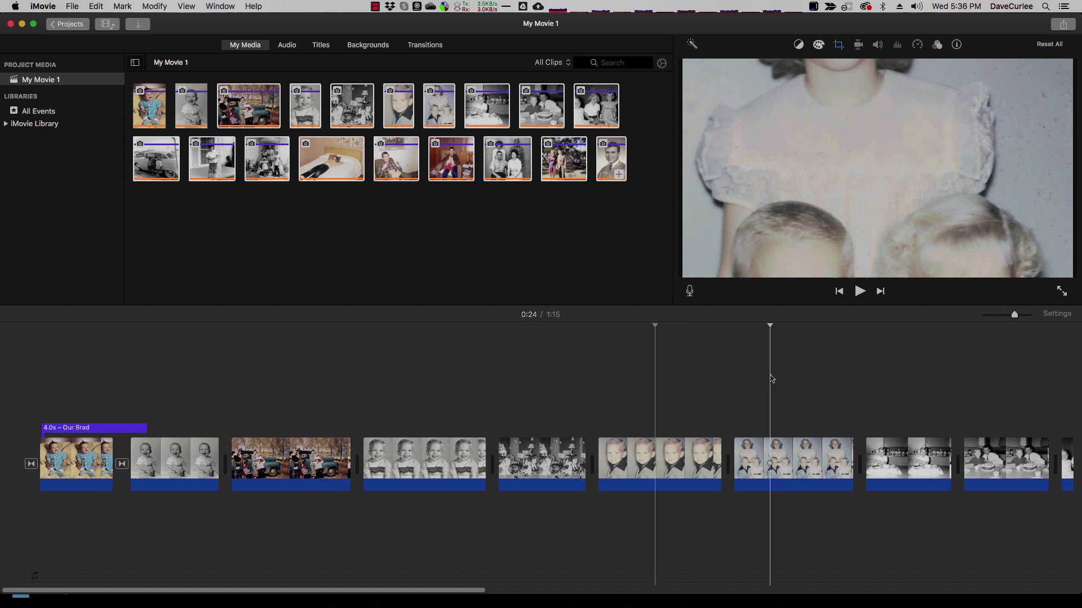
click(771, 379)
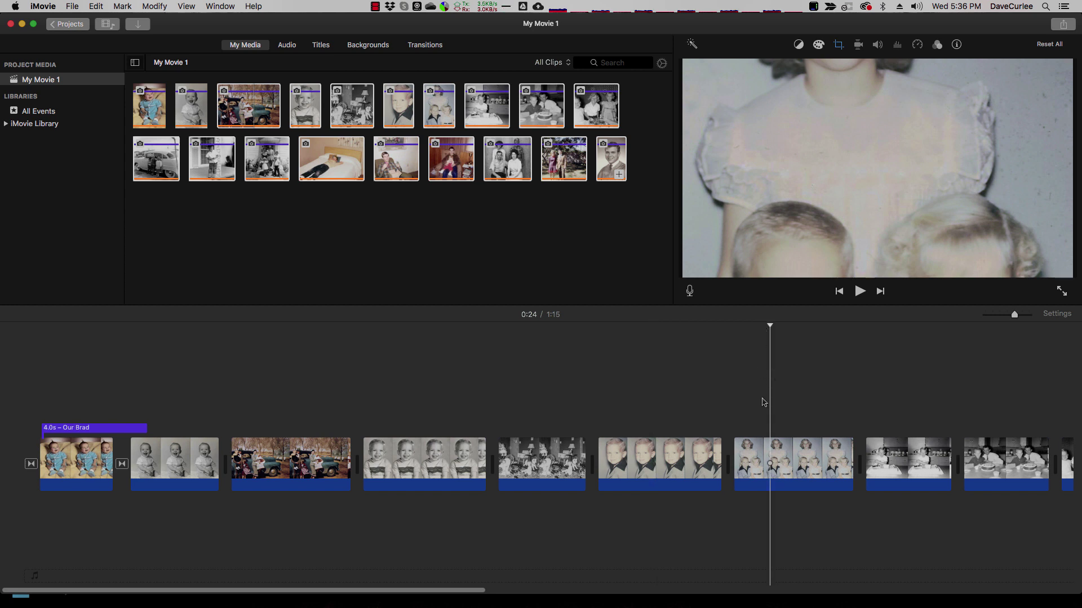
click(739, 336)
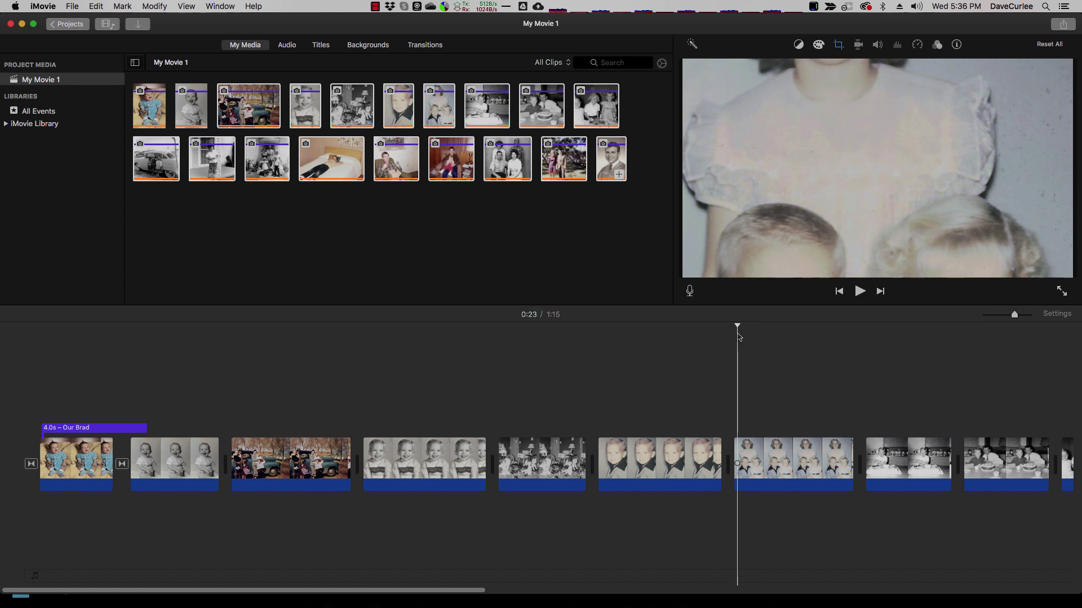
key(space)
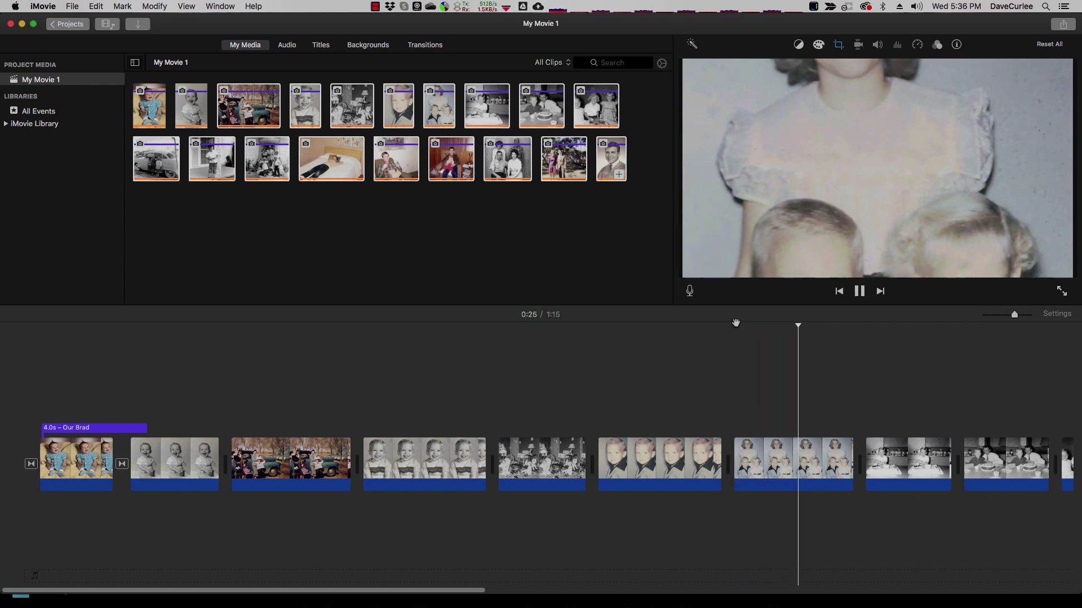
Set the three-children photo's crop style to Fit so it shows whole without motion.
click(784, 455)
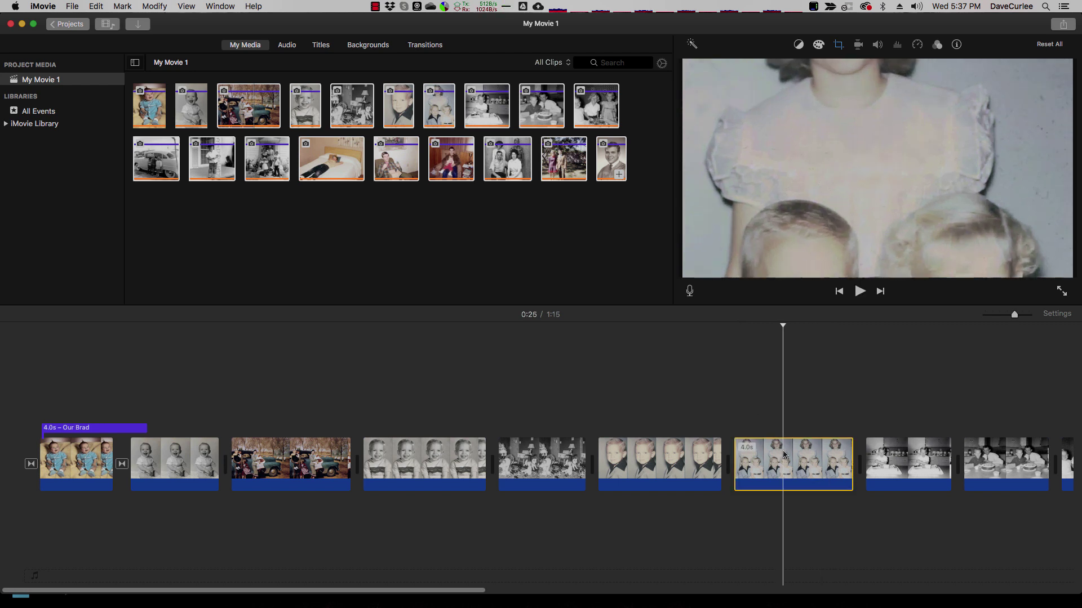
click(839, 45)
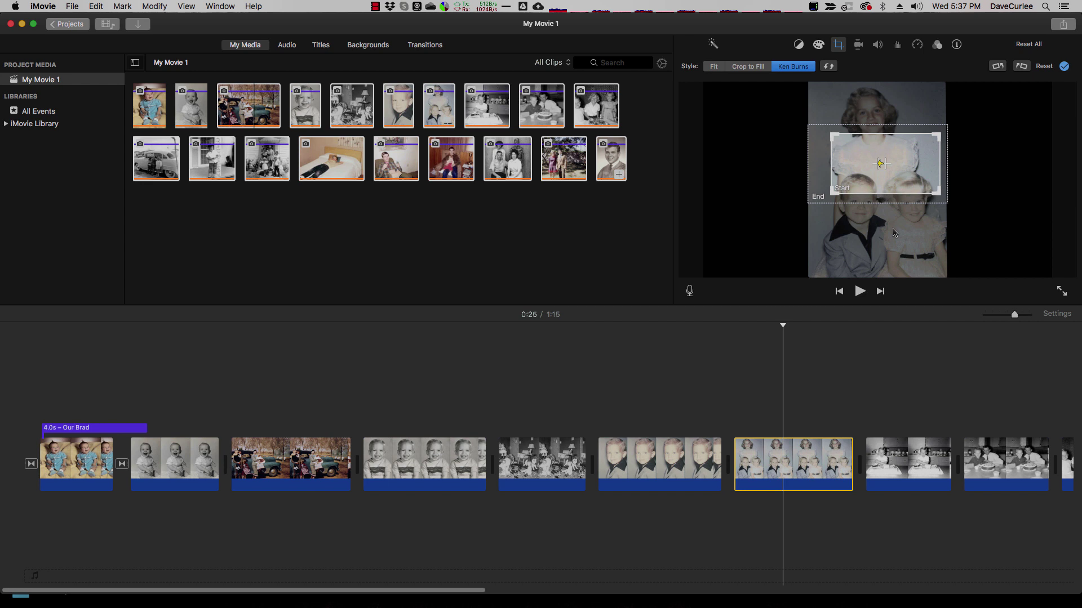
click(713, 67)
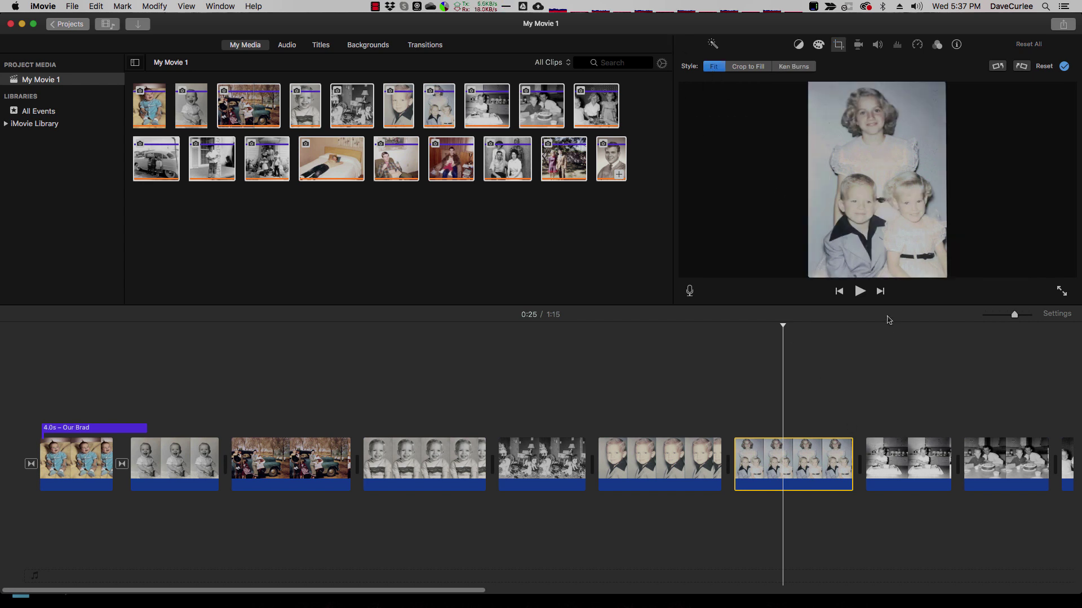
Enlarge and centre the birthday-cake clip's Ken Burns end frame to include the cake, then preview it.
click(906, 451)
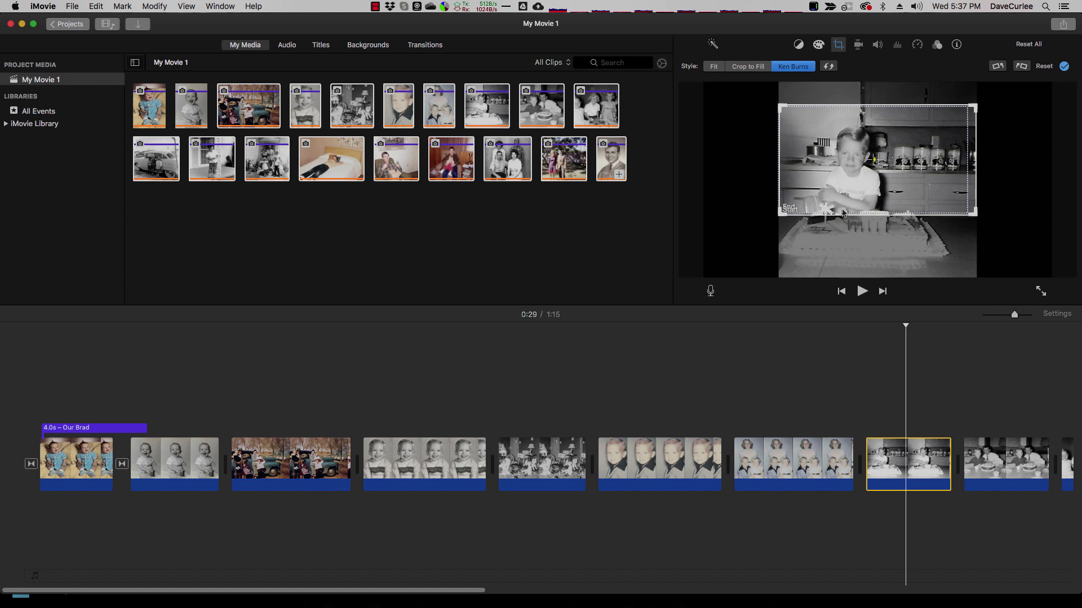
click(791, 207)
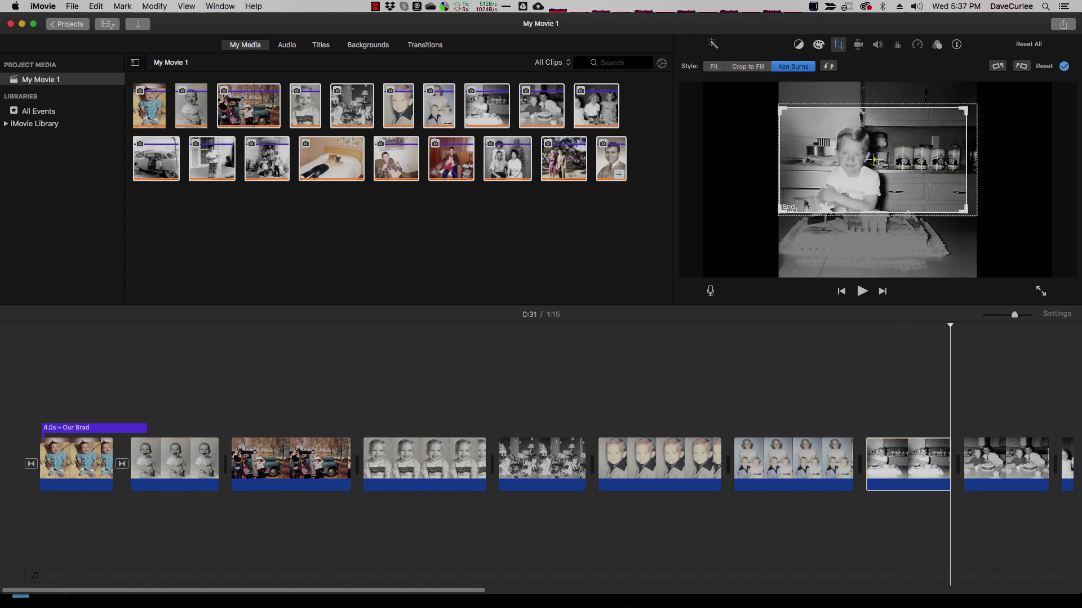
drag(781, 210, 745, 239)
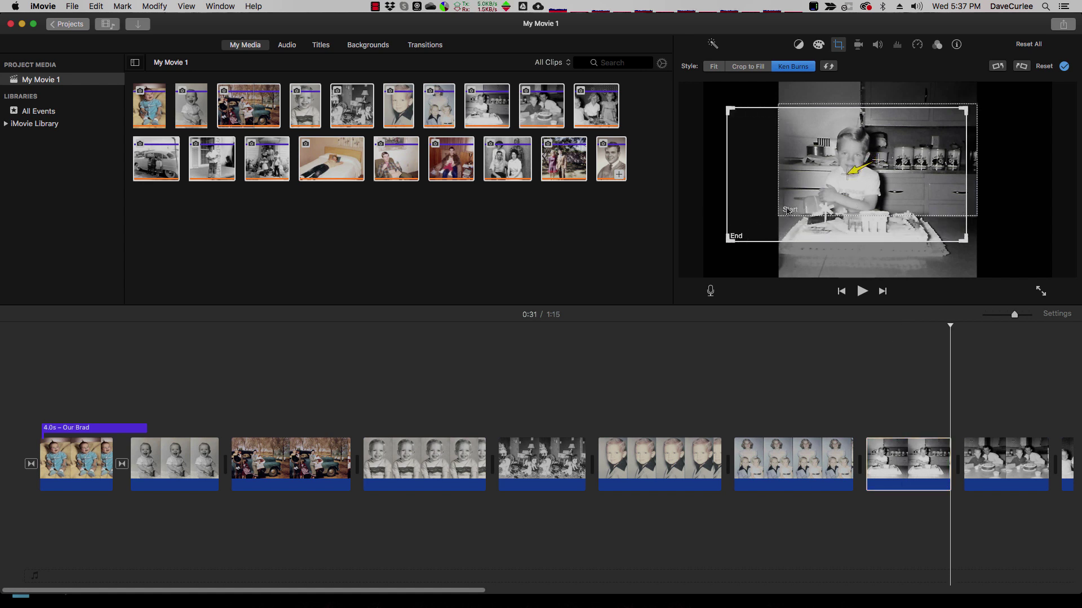
drag(787, 211, 808, 217)
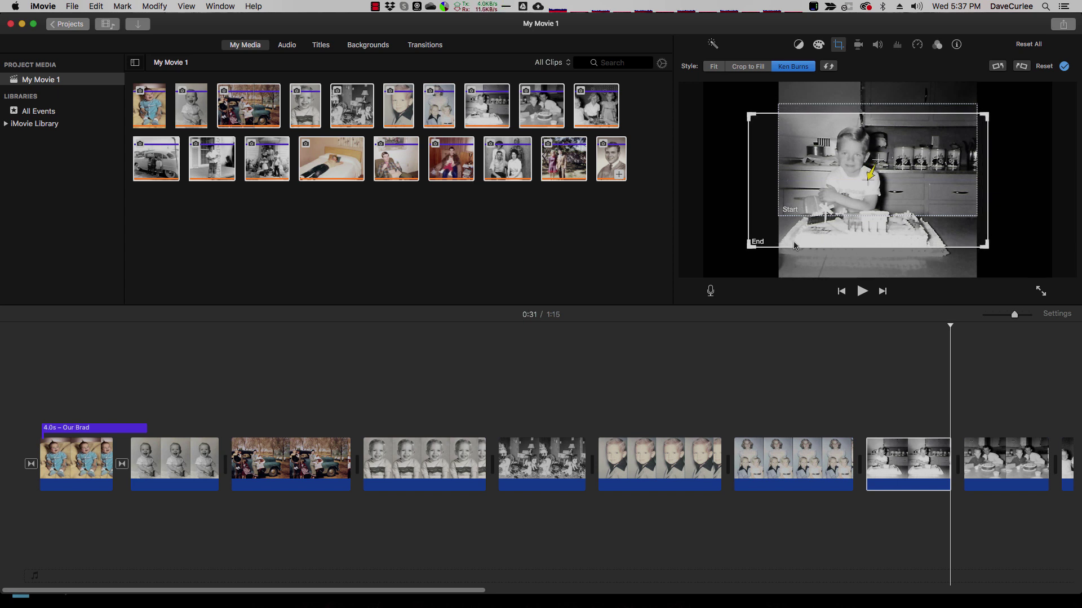
drag(750, 246, 740, 257)
drag(822, 237, 820, 235)
click(852, 410)
key(space)
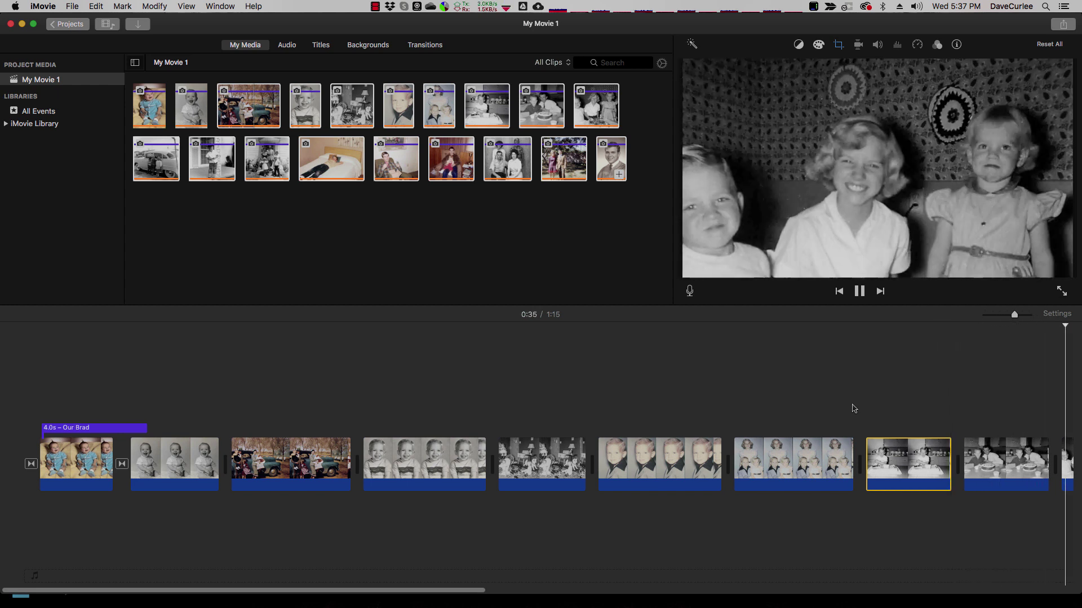
Centre the couch photo's Ken Burns start frame on the children and enlarge its end frame.
key(space)
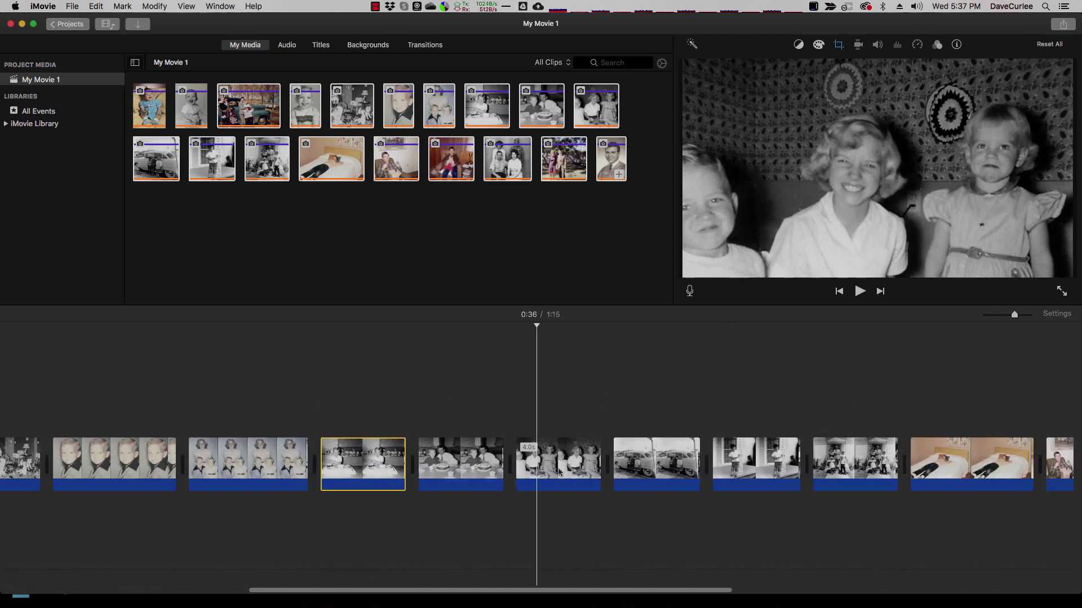
click(558, 462)
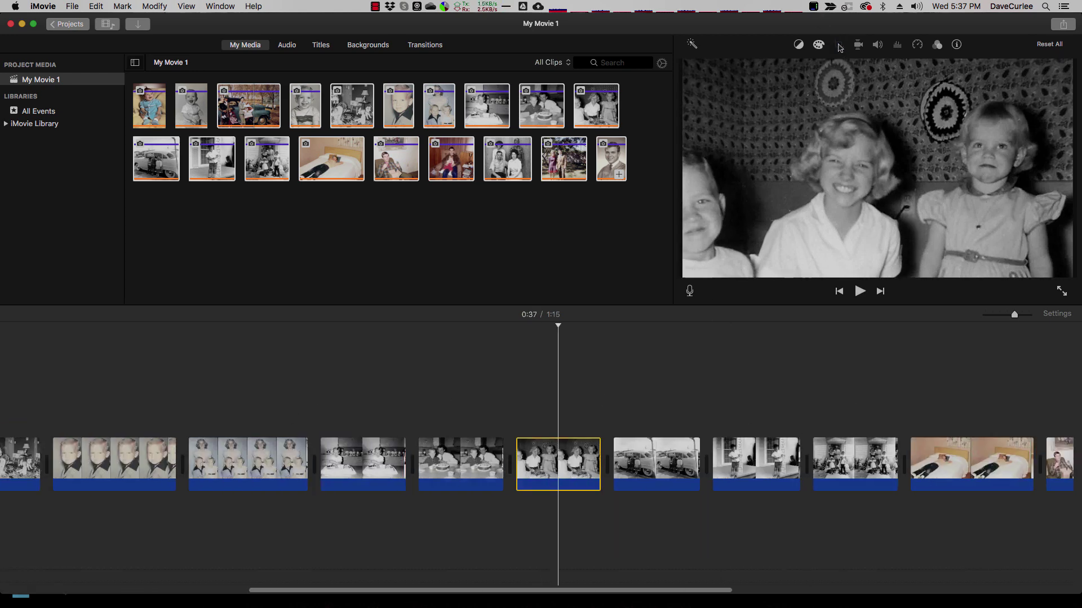
click(838, 45)
drag(776, 208, 749, 223)
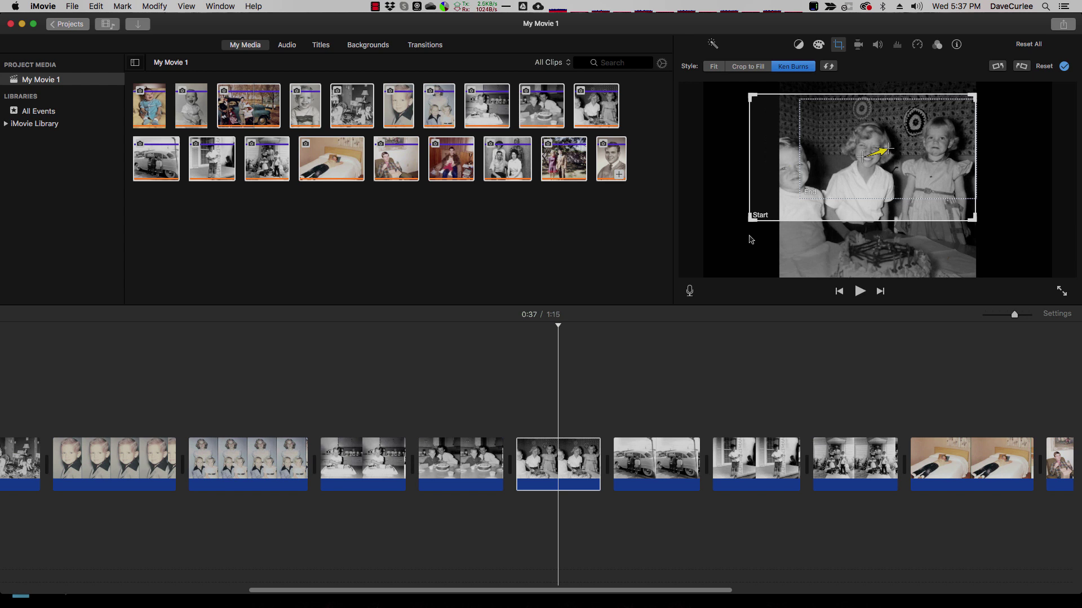
drag(803, 186, 834, 141)
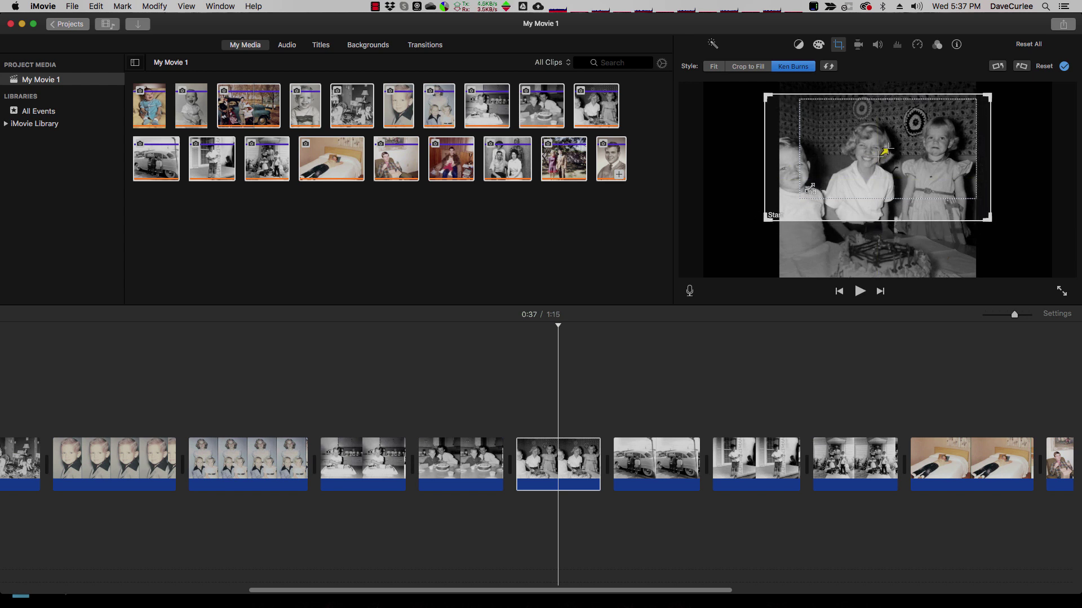
click(795, 200)
drag(795, 200, 770, 228)
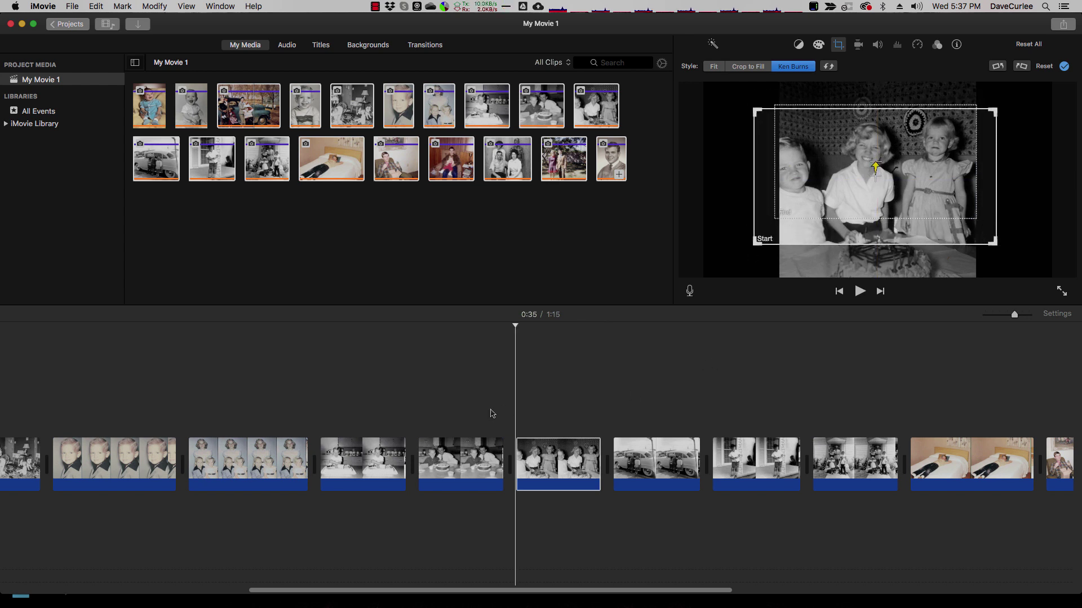
key(space)
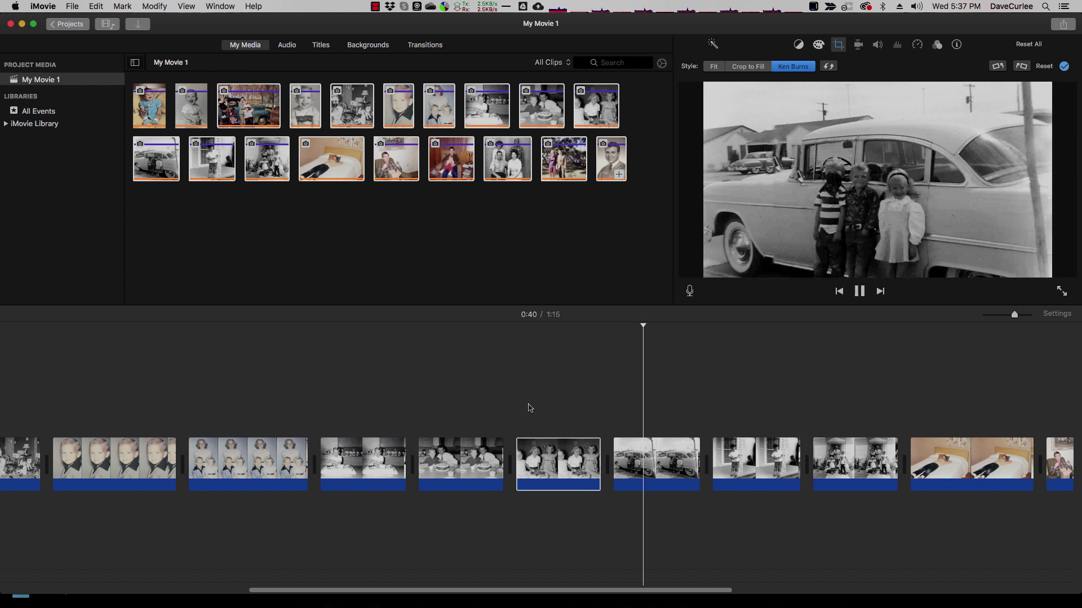
key(space)
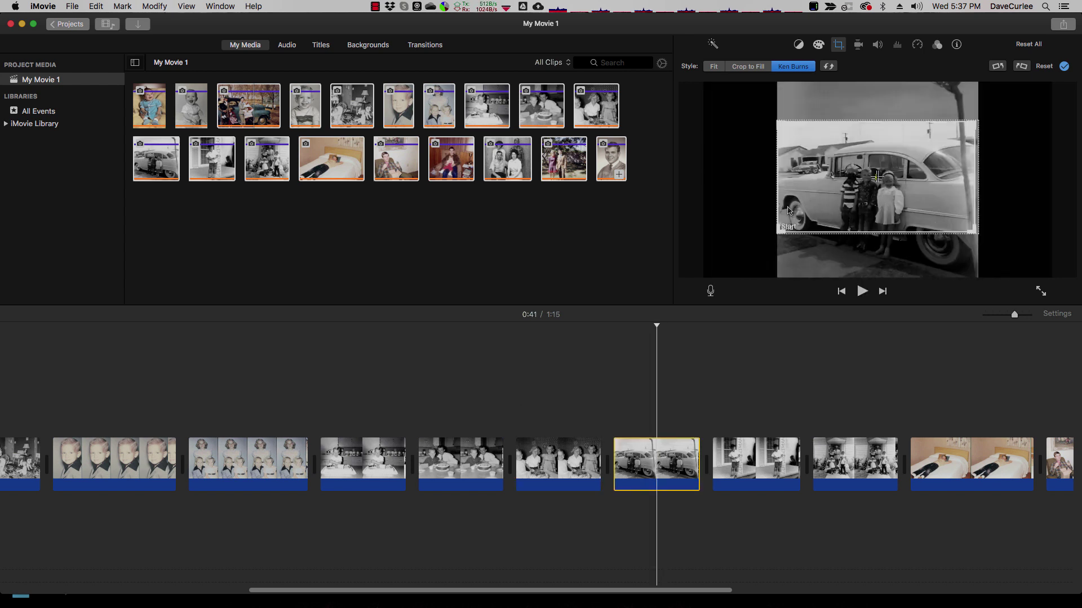
Enlarge the car photo's Ken Burns start frame and preview its motion.
mouse_move(778, 231)
mouse_down()
mouse_move(753, 261)
mouse_move(779, 248)
mouse_up()
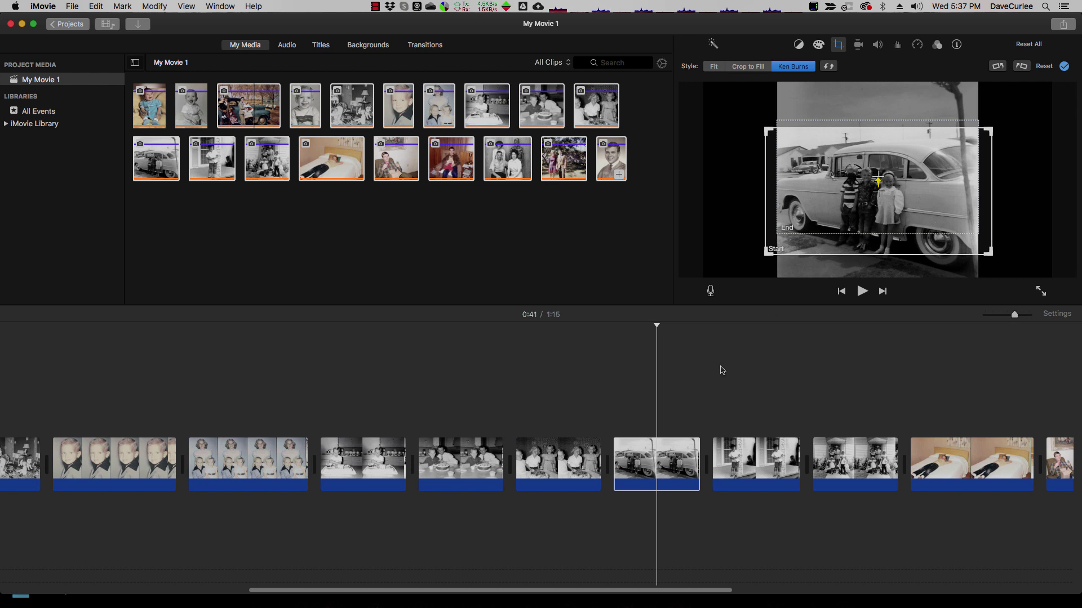
key(space)
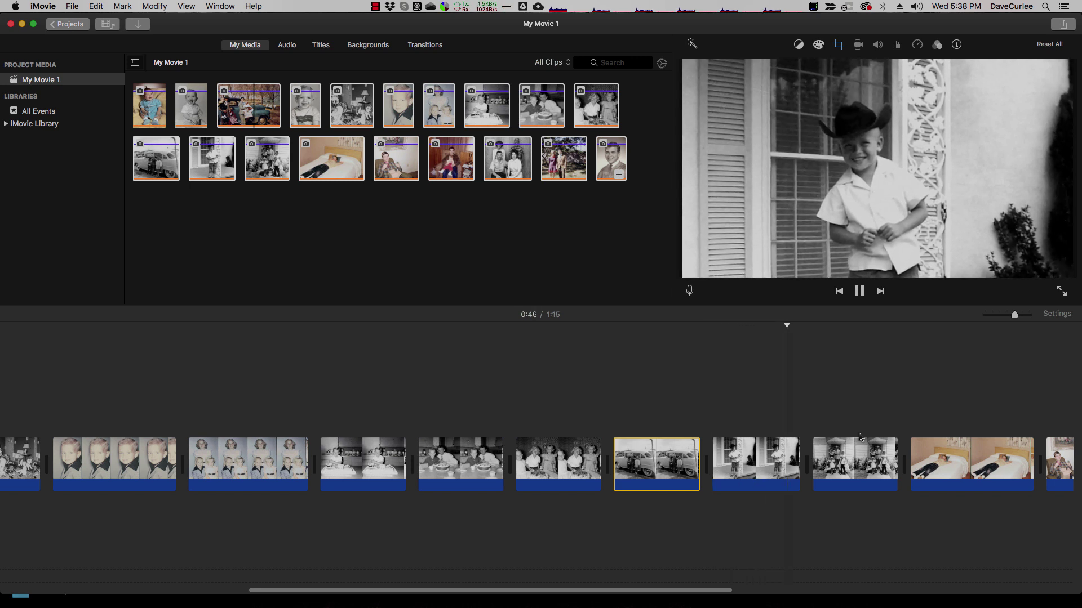
key(space)
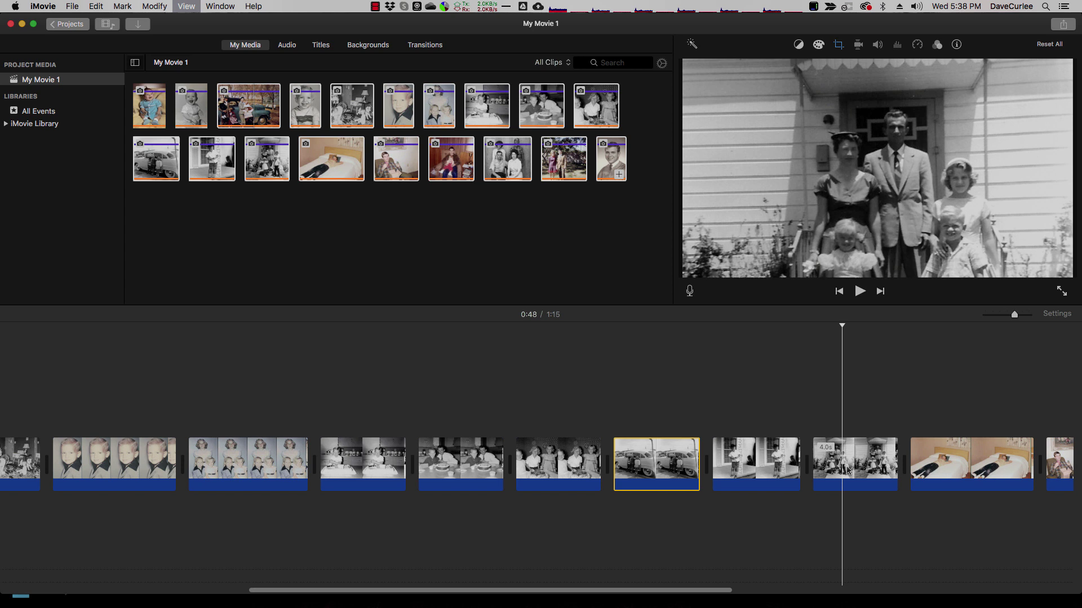
Make the family-porch photo pull back to a wider end frame, then zoom the timeline out.
click(869, 479)
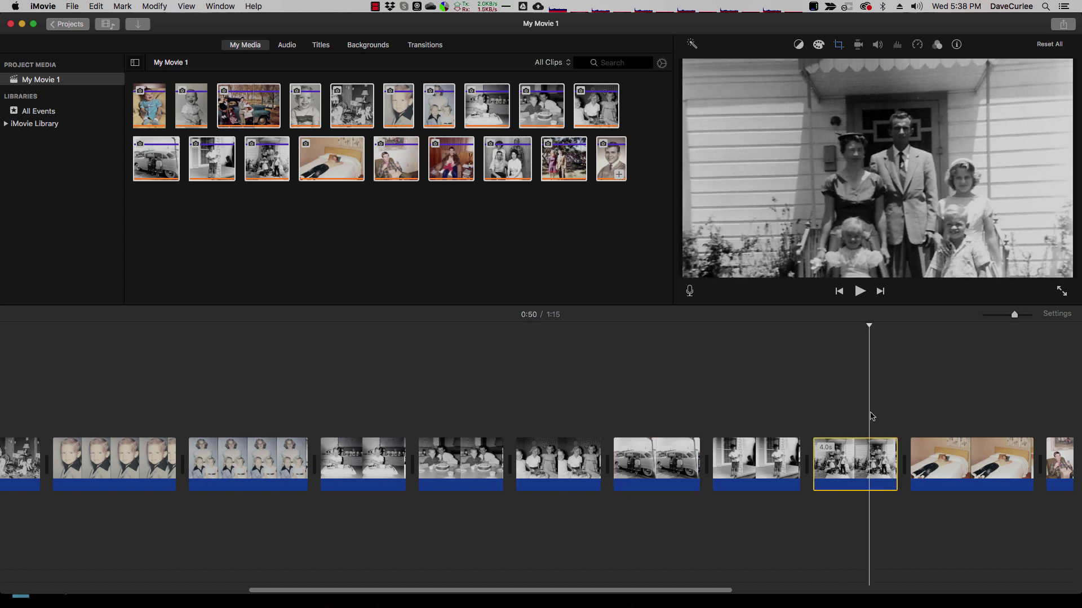
click(838, 45)
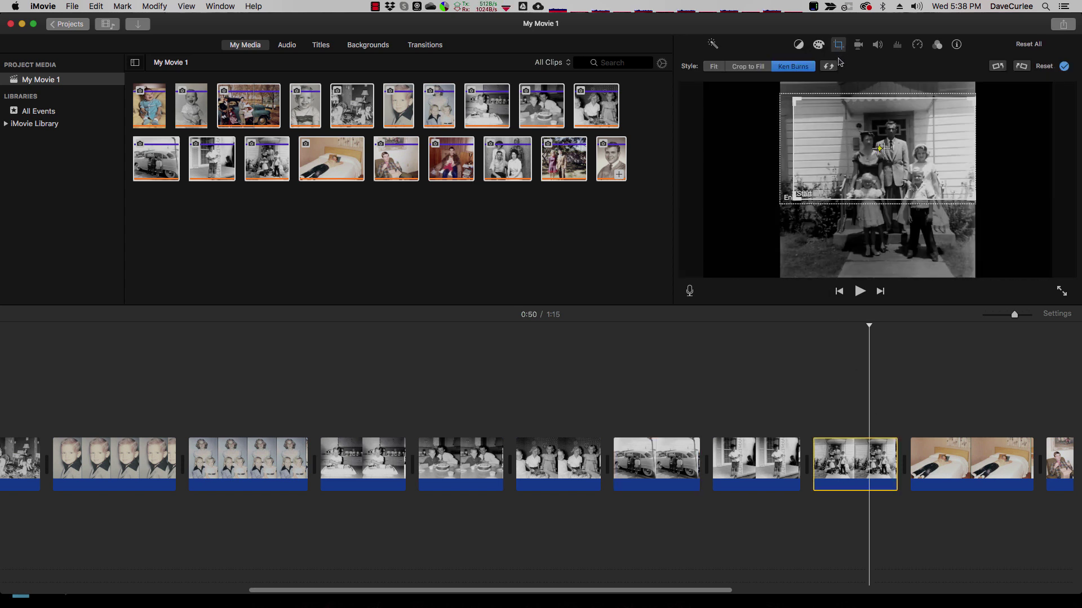
drag(782, 201, 769, 226)
click(833, 118)
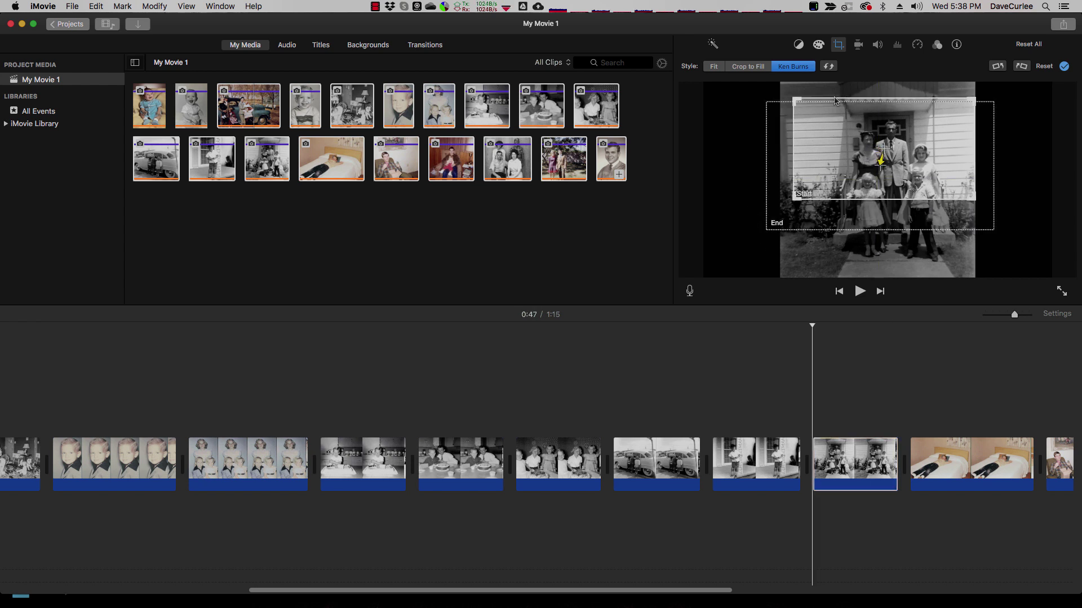
drag(835, 158, 837, 182)
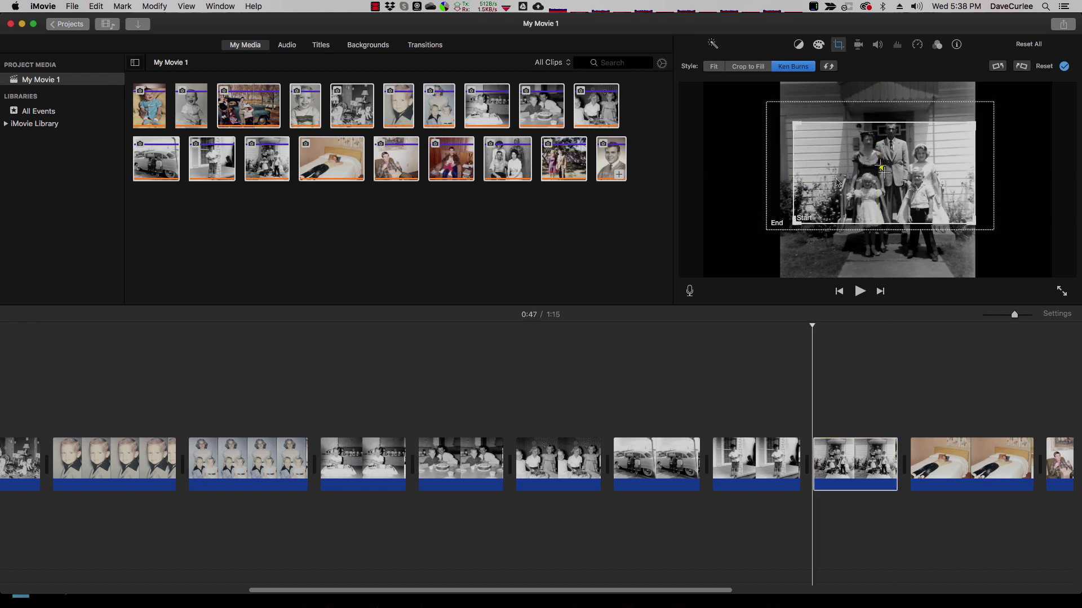
click(769, 226)
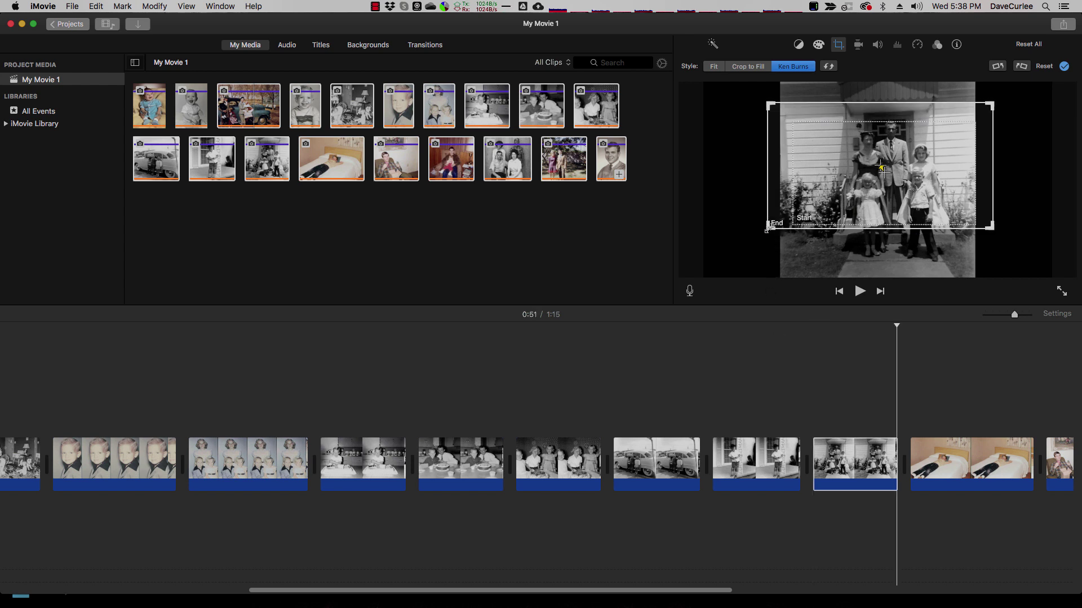
drag(768, 228, 752, 254)
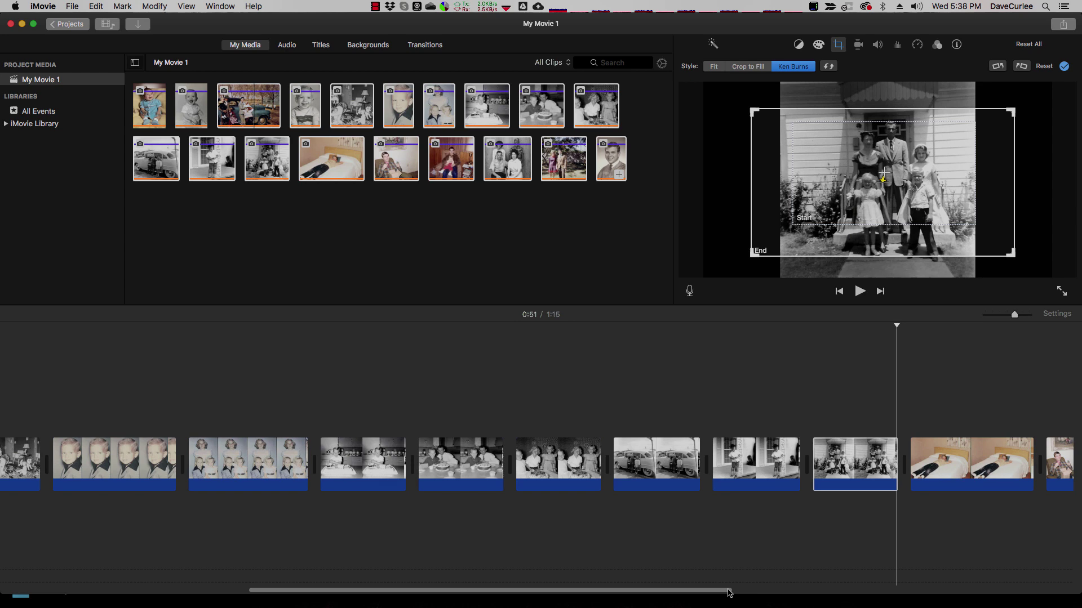
drag(1014, 316, 999, 317)
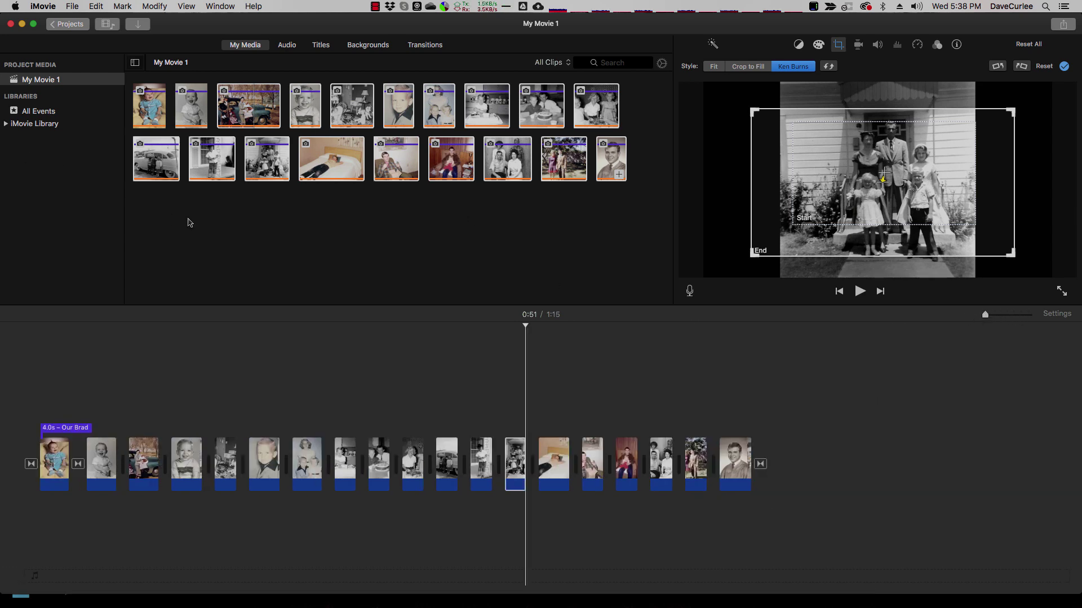
Drag all nine photos from Finder's 02 - early Adulthood folder onto the end of the iMovie timeline.
click(189, 223)
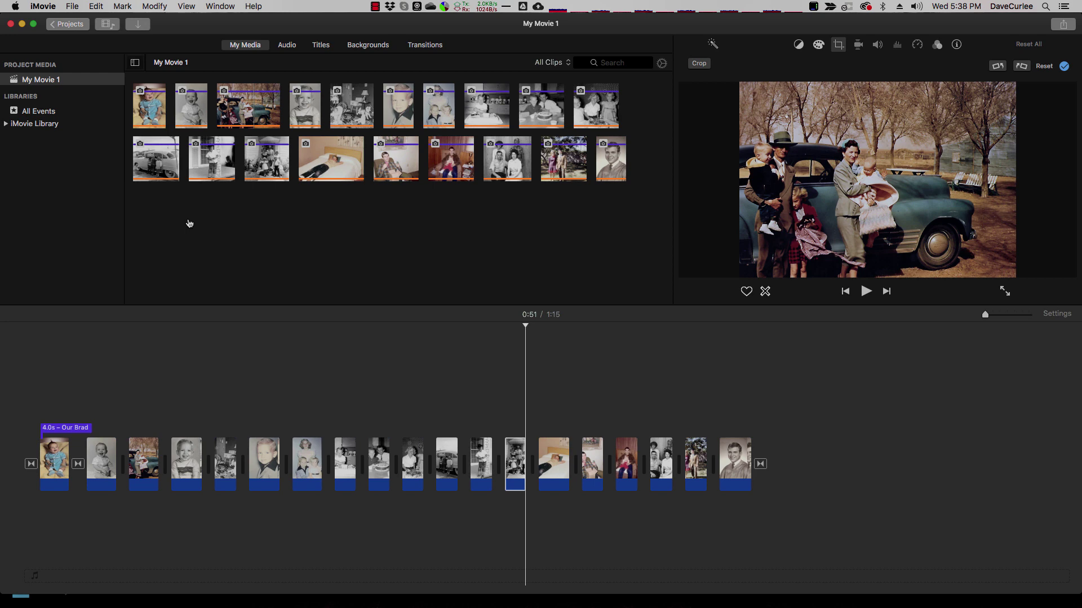
key(super+Tab)
key(Left)
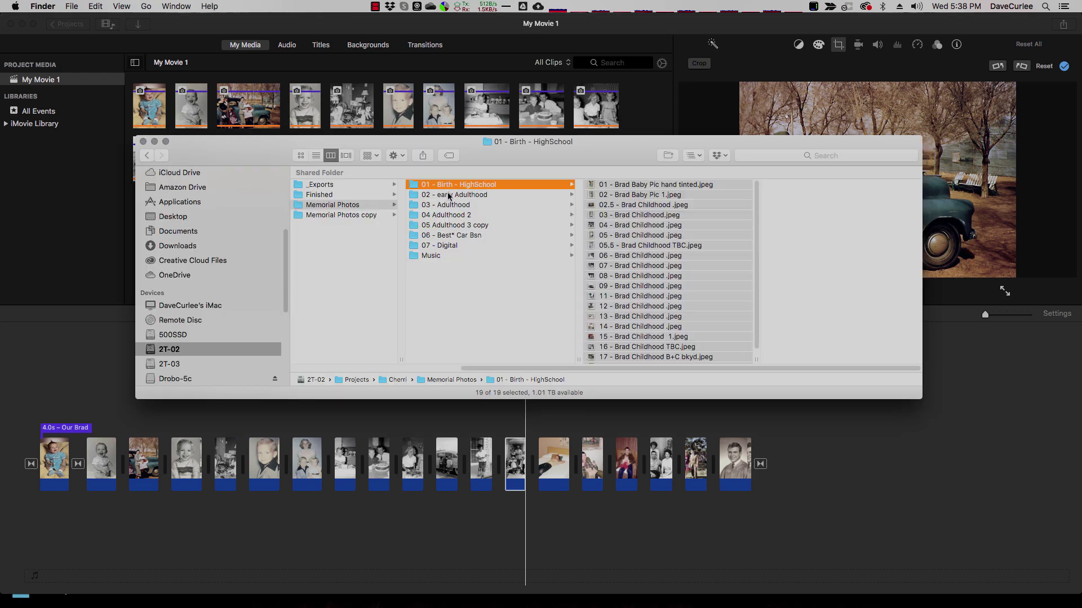
click(448, 194)
click(597, 293)
key(super+a)
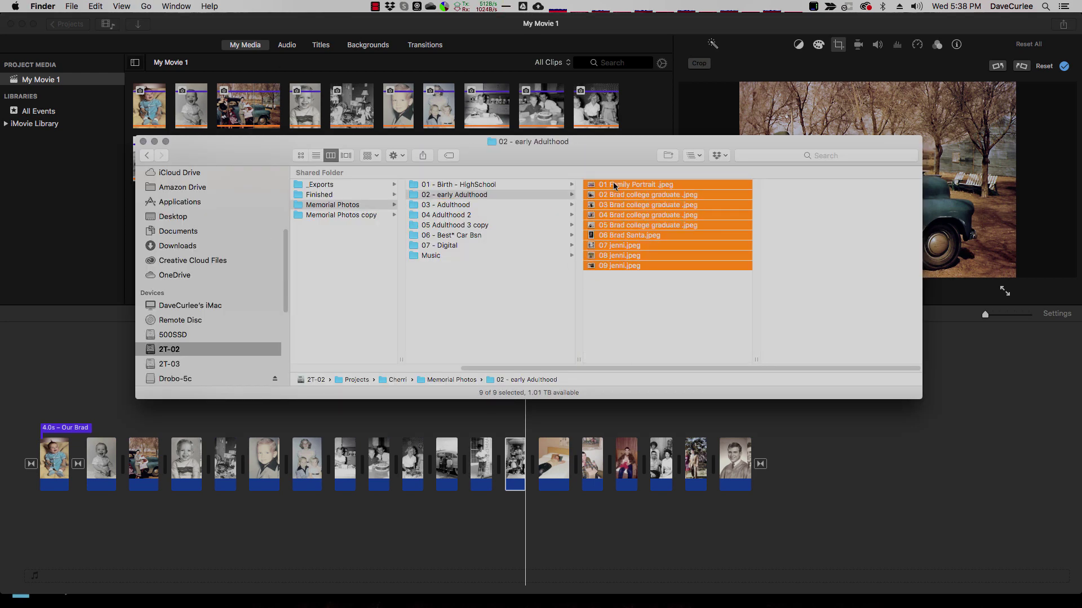
drag(613, 186, 760, 470)
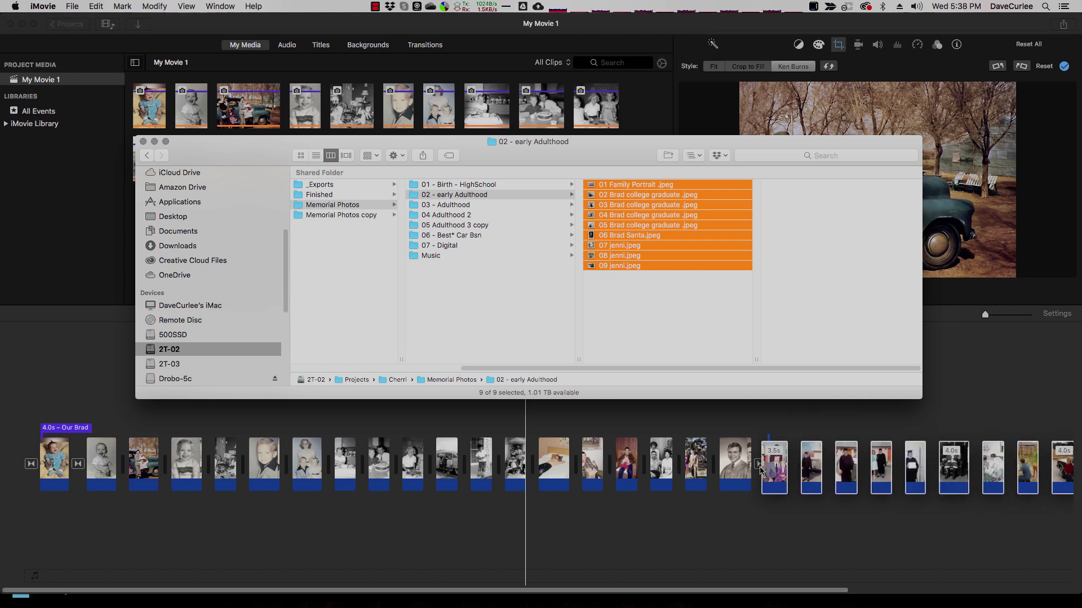
click(757, 527)
drag(614, 593, 845, 607)
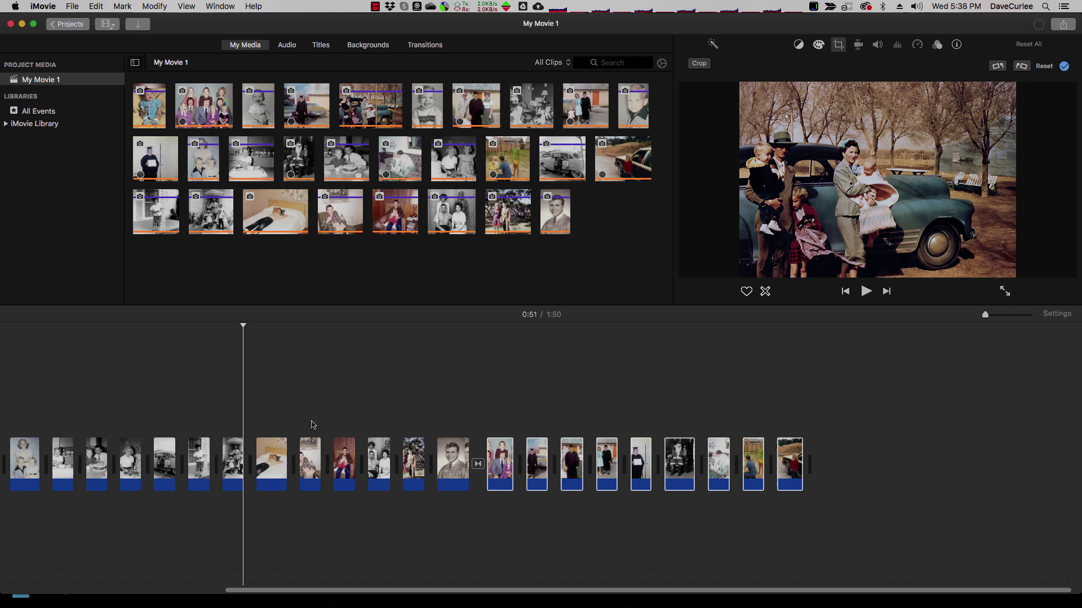
Set the black-and-white family portrait to Fit so it shows whole without motion.
click(308, 418)
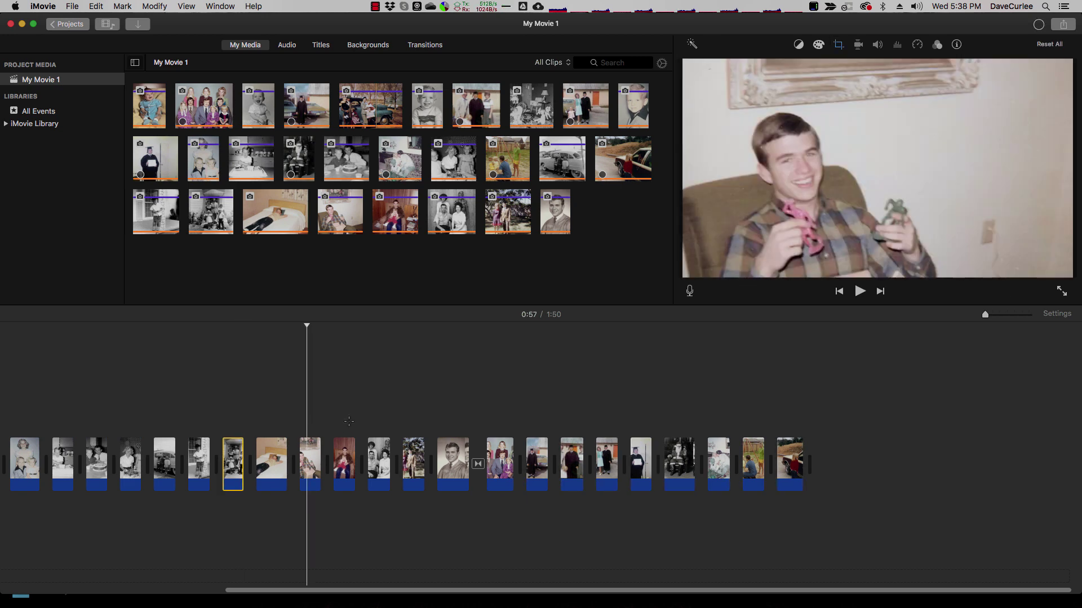
click(349, 423)
click(375, 424)
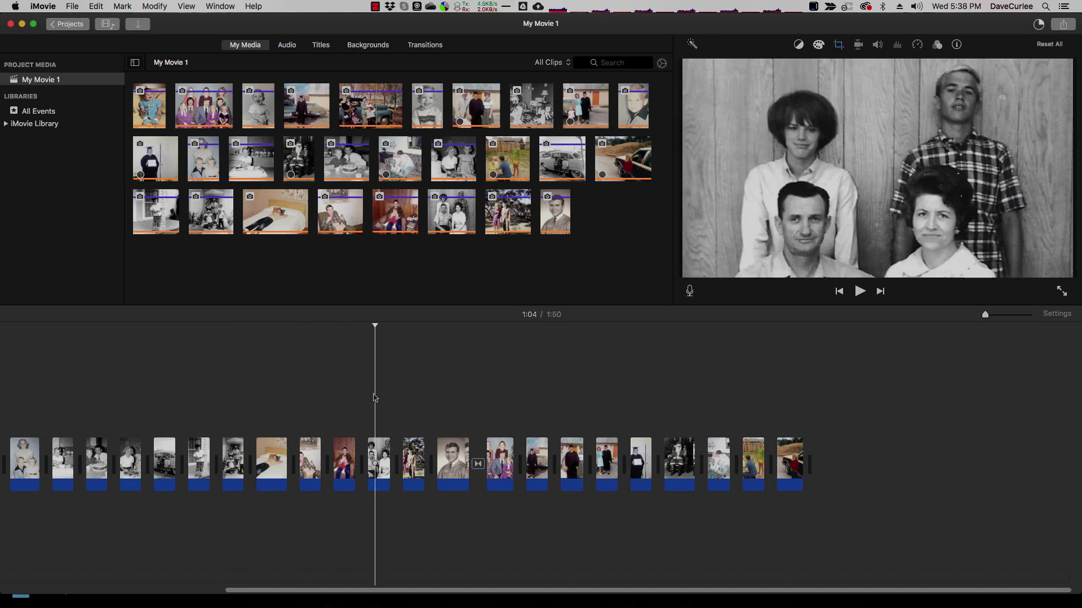
click(378, 465)
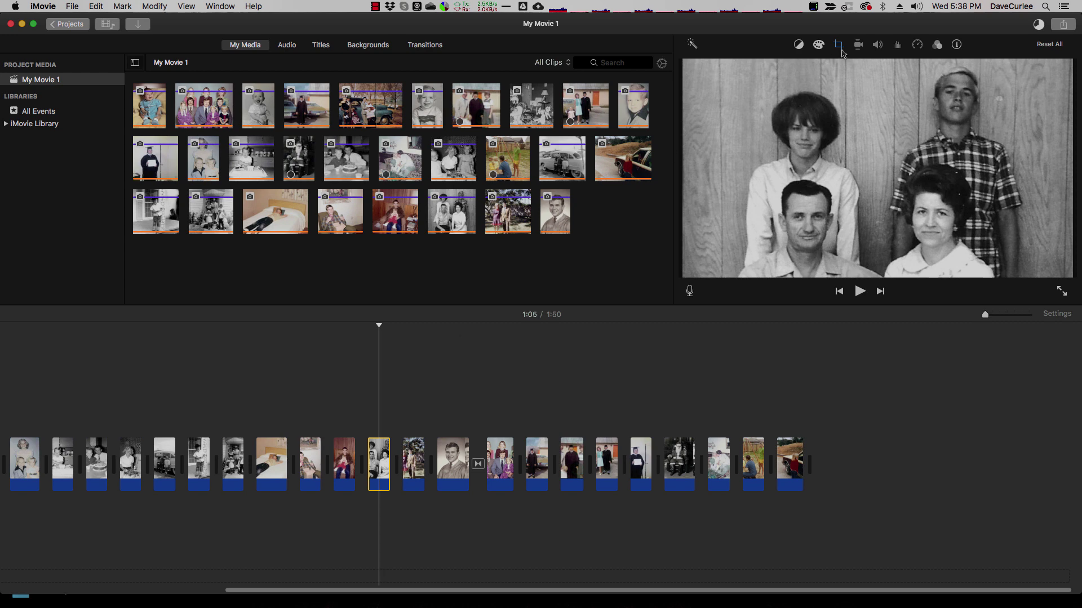
click(838, 45)
click(714, 67)
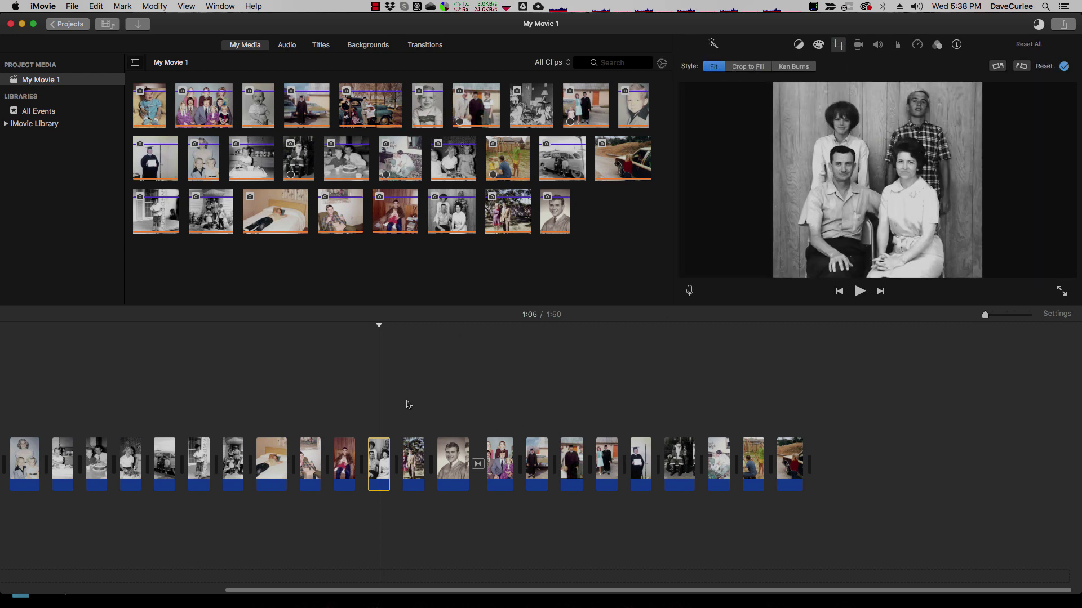
Enlarge the couple photo's start frame, lower and shrink its end frame, and preview from 1:08.
click(413, 457)
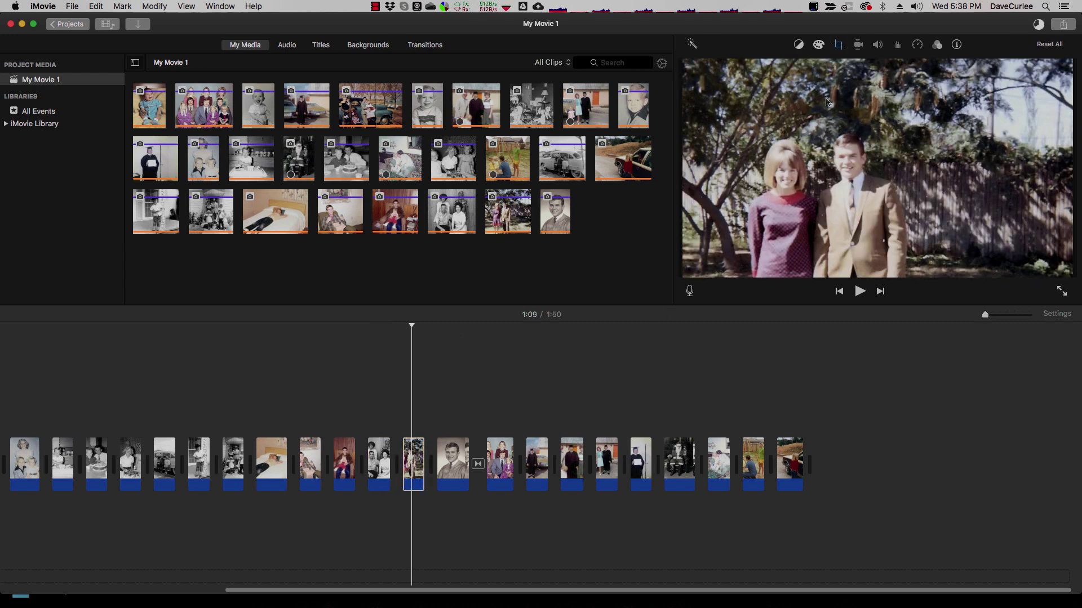
click(837, 45)
drag(777, 211, 762, 240)
key(space)
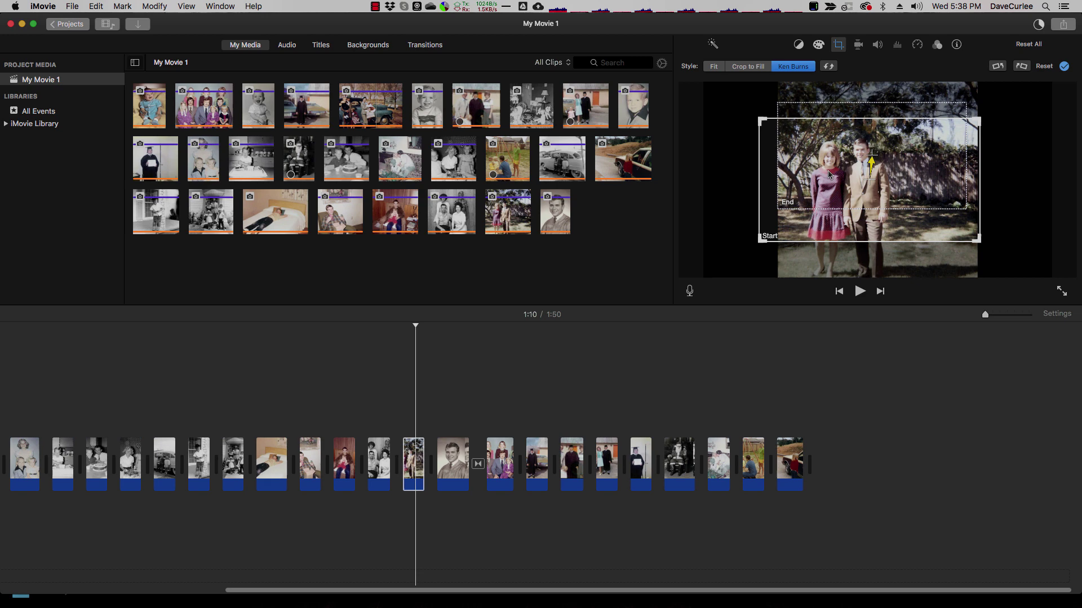
drag(809, 108, 814, 139)
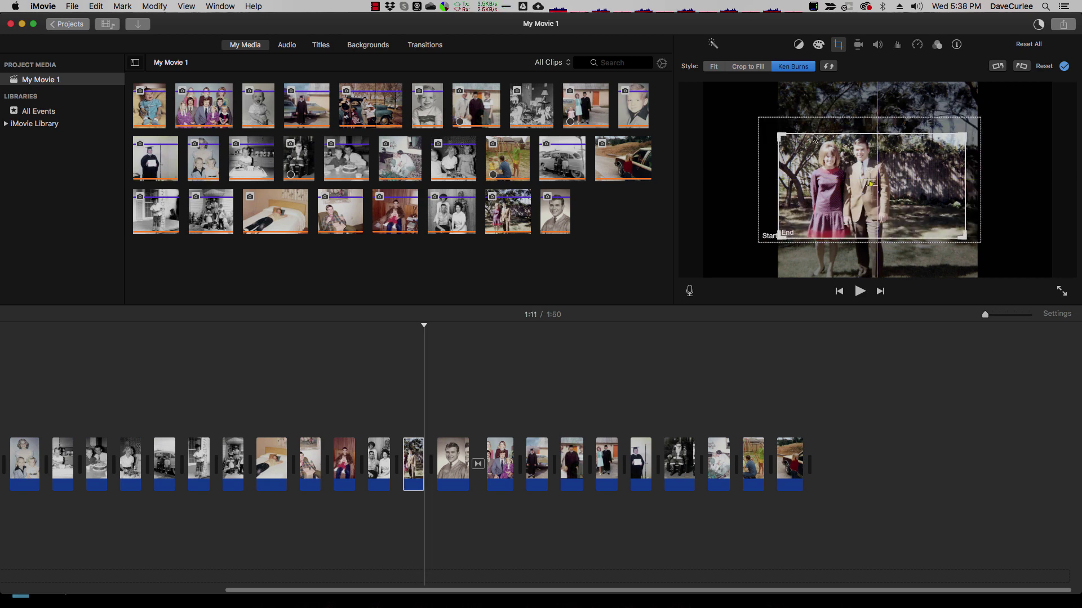
drag(779, 236, 779, 221)
click(404, 379)
key(space)
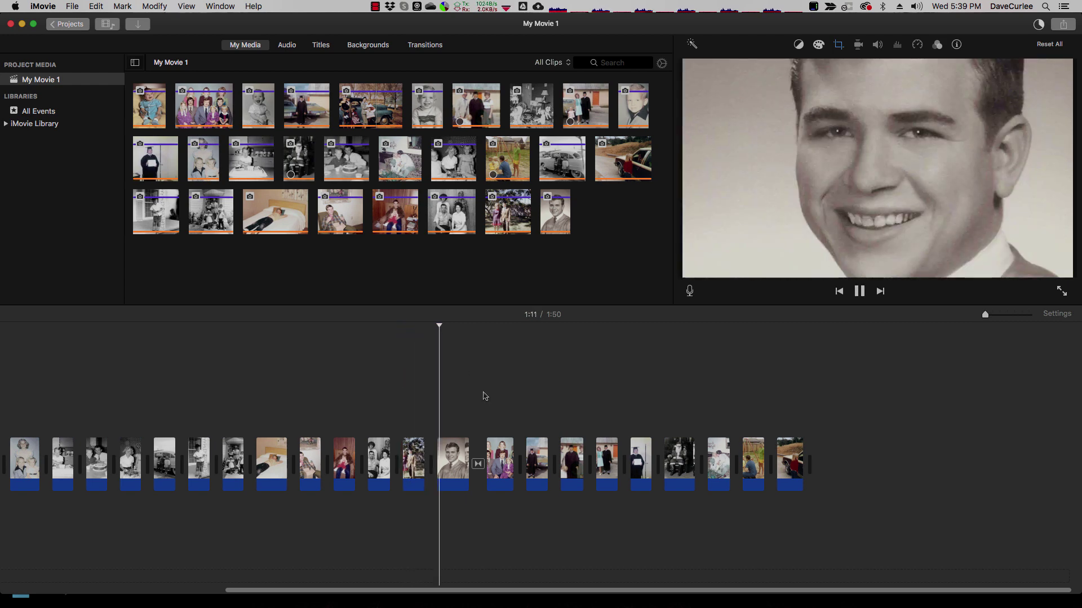
Reframe the graduation portrait's Ken Burns start and end frames, then preview the pan.
click(465, 445)
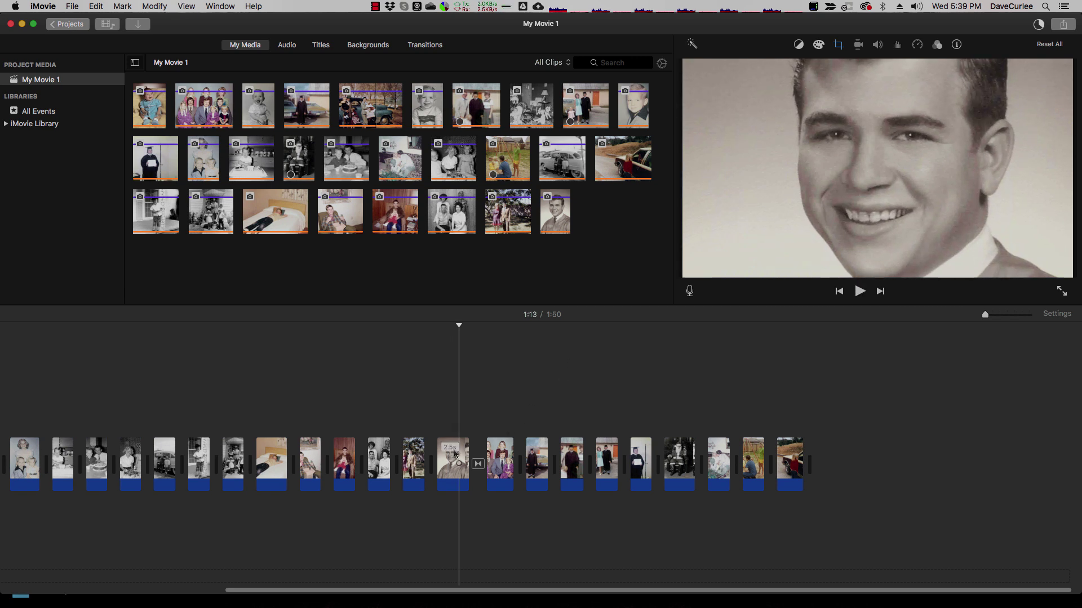
click(839, 45)
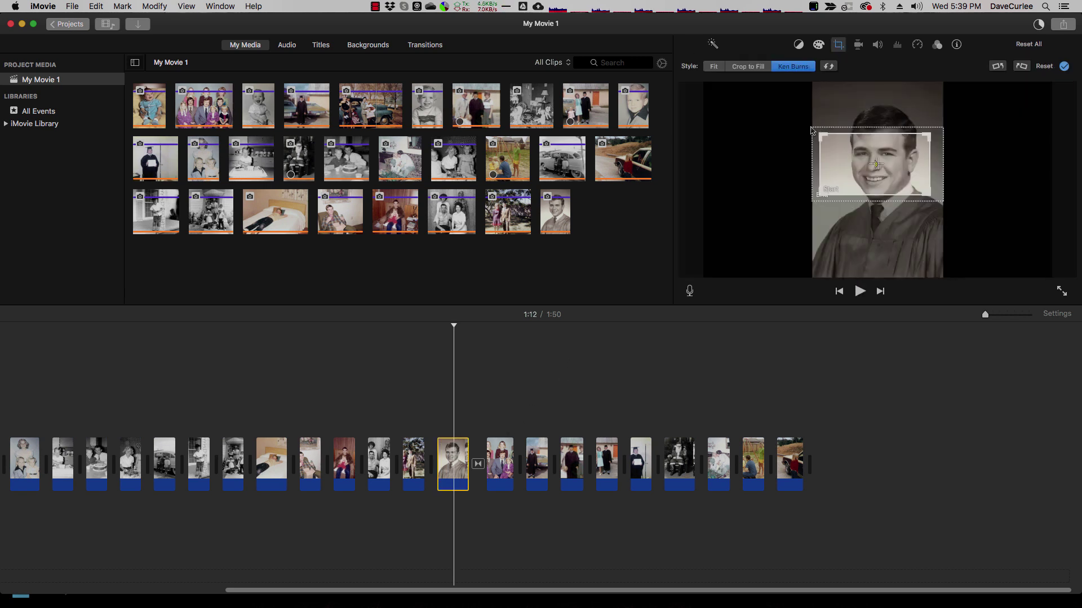
click(815, 200)
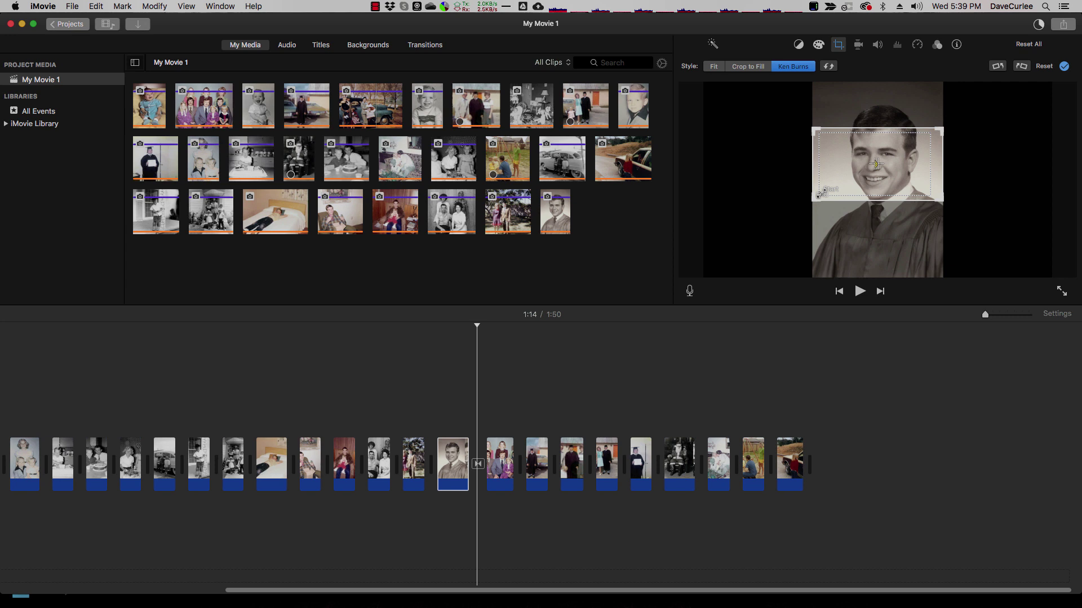
click(820, 193)
drag(820, 193, 726, 246)
drag(795, 228, 706, 273)
click(869, 175)
drag(768, 242, 815, 216)
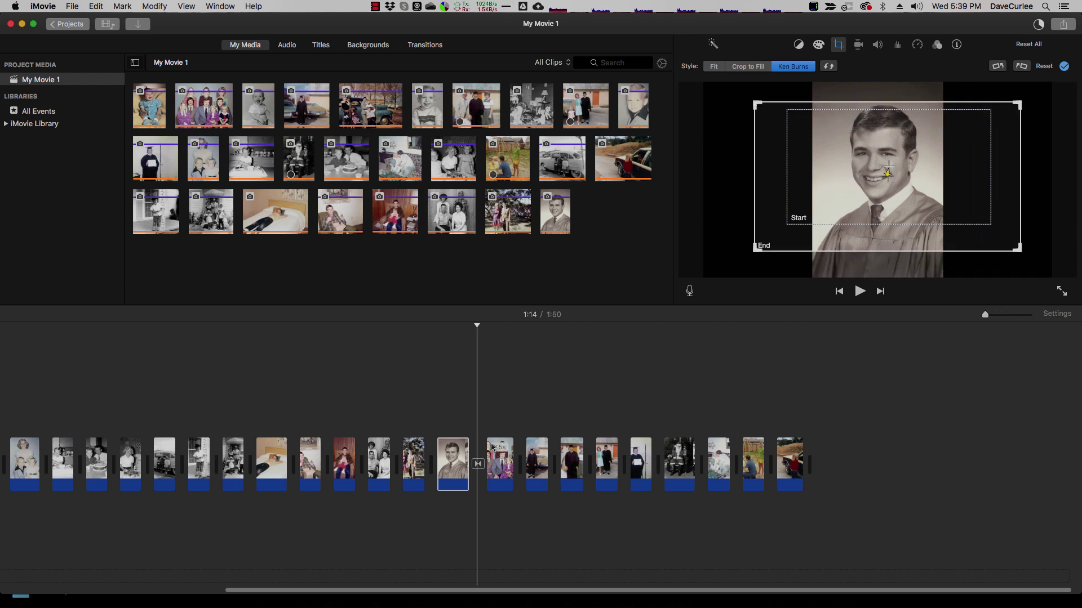
key(space)
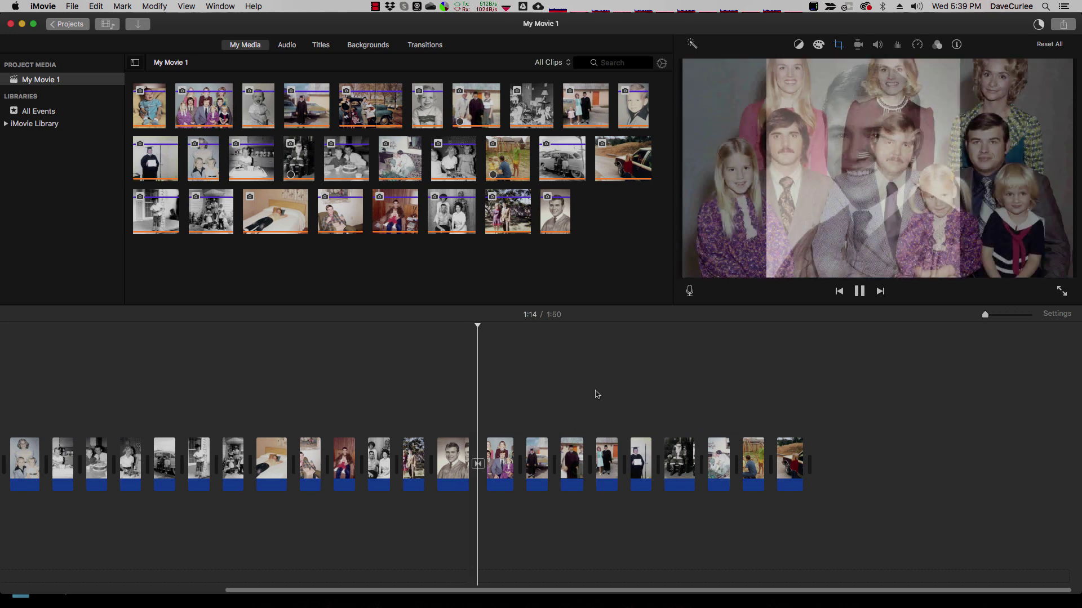
Move and enlarge the group photo's start frame, raise its end frame, and preview from 1:15.
key(space)
click(504, 455)
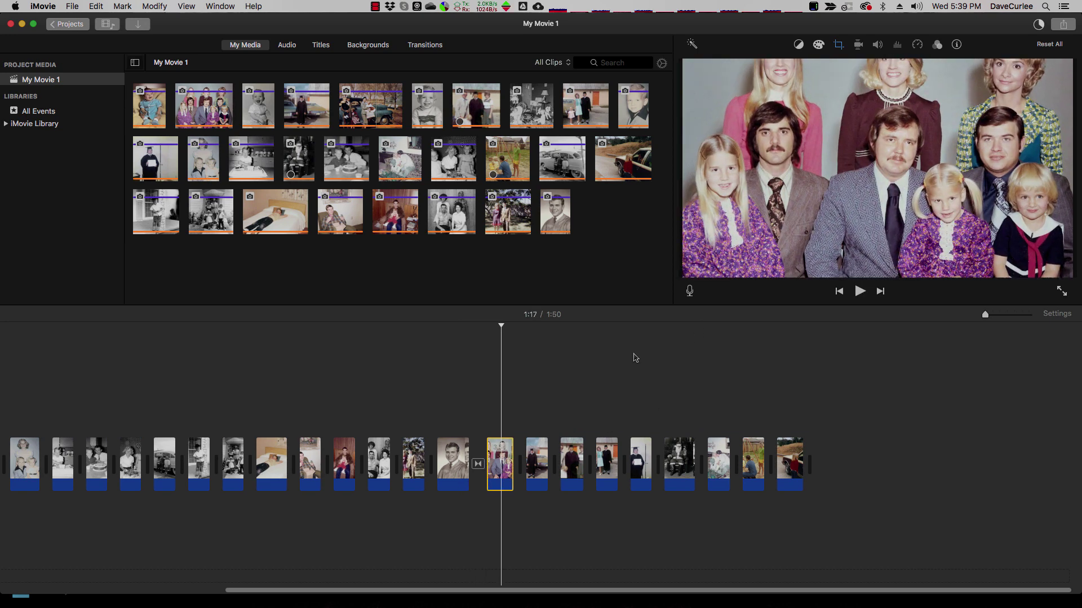
click(840, 45)
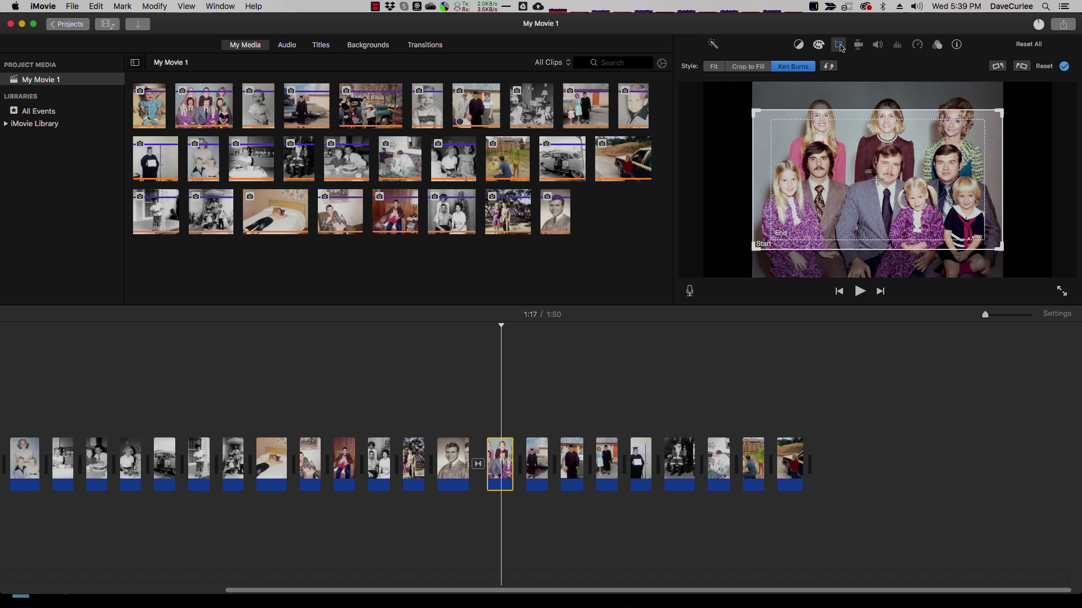
drag(828, 164, 823, 164)
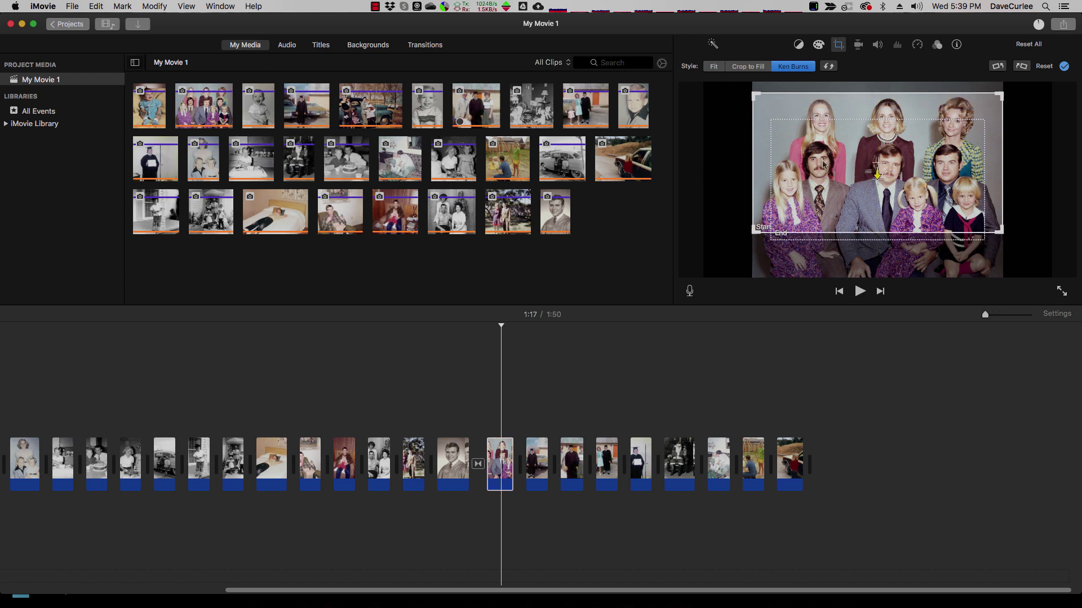
drag(756, 230, 734, 252)
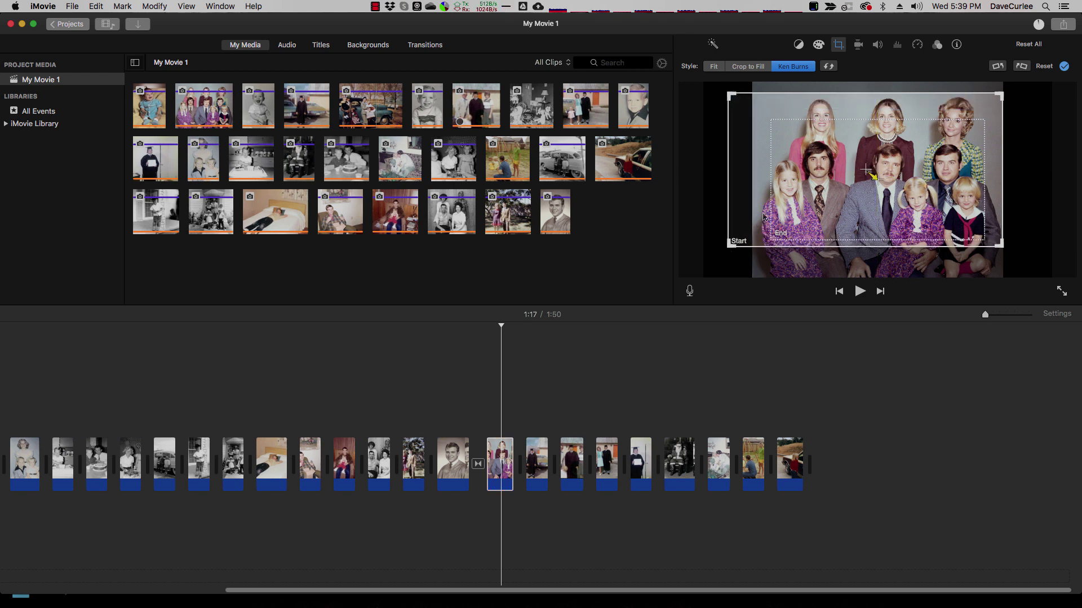
drag(775, 211, 749, 261)
click(788, 239)
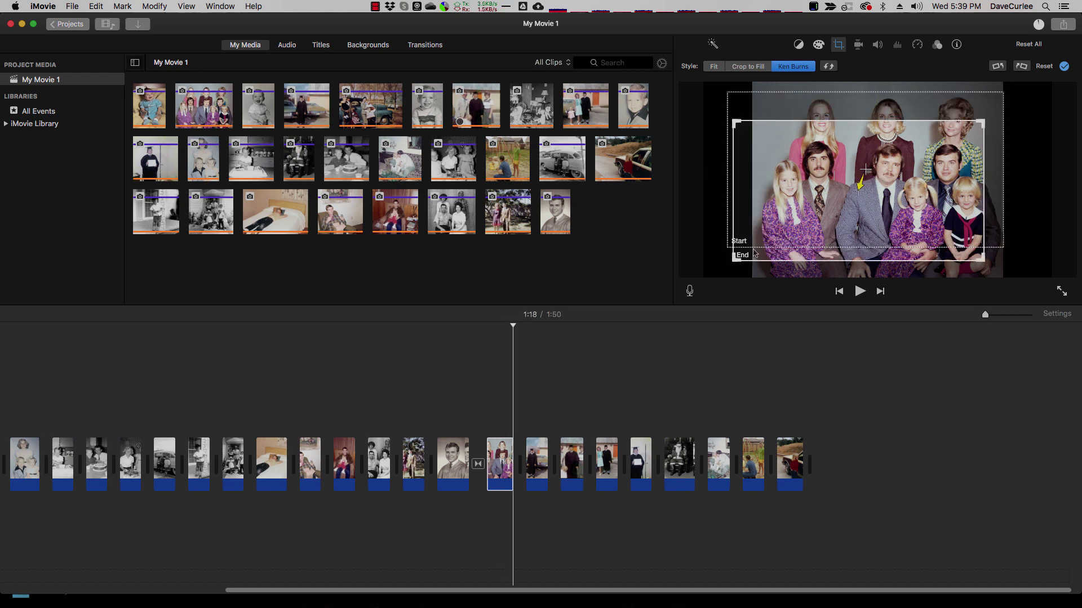
drag(813, 227, 818, 205)
key(space)
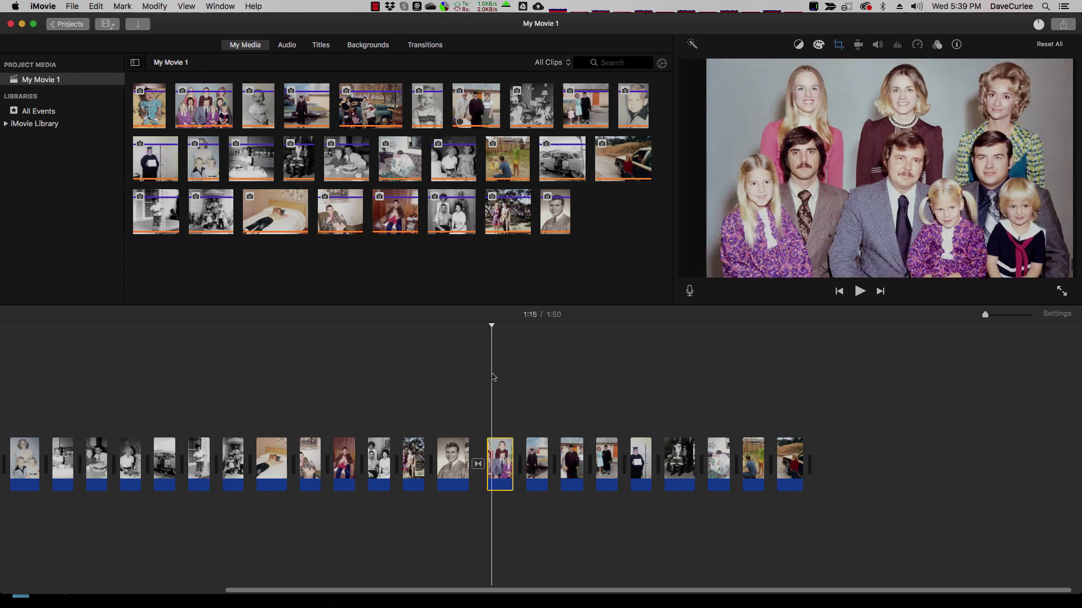
key(space)
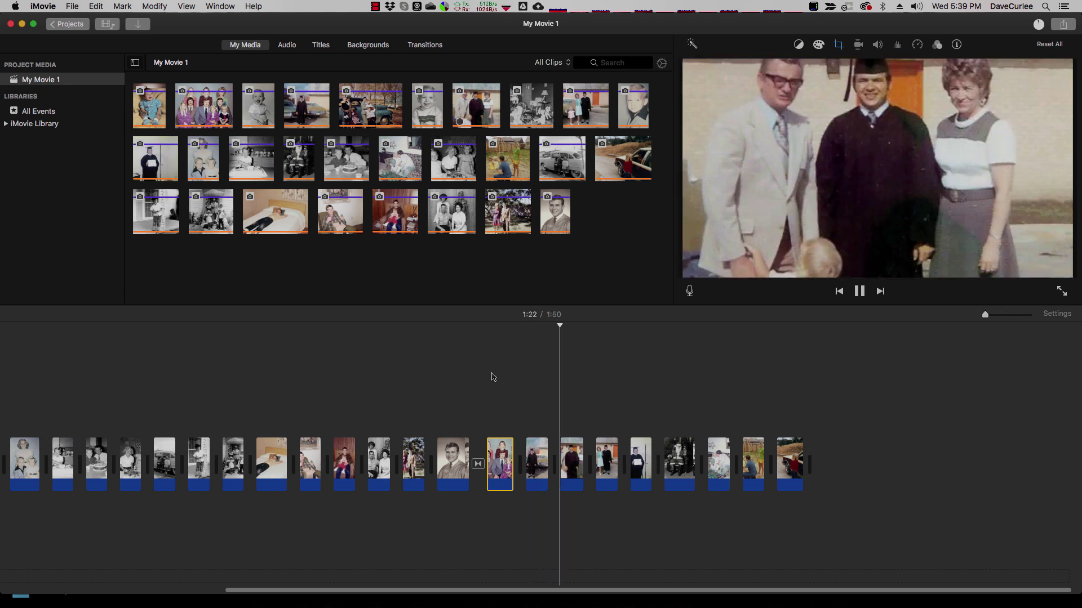
Set the graduate-with-parents clip and the last six clips to Fit, without motion.
click(573, 433)
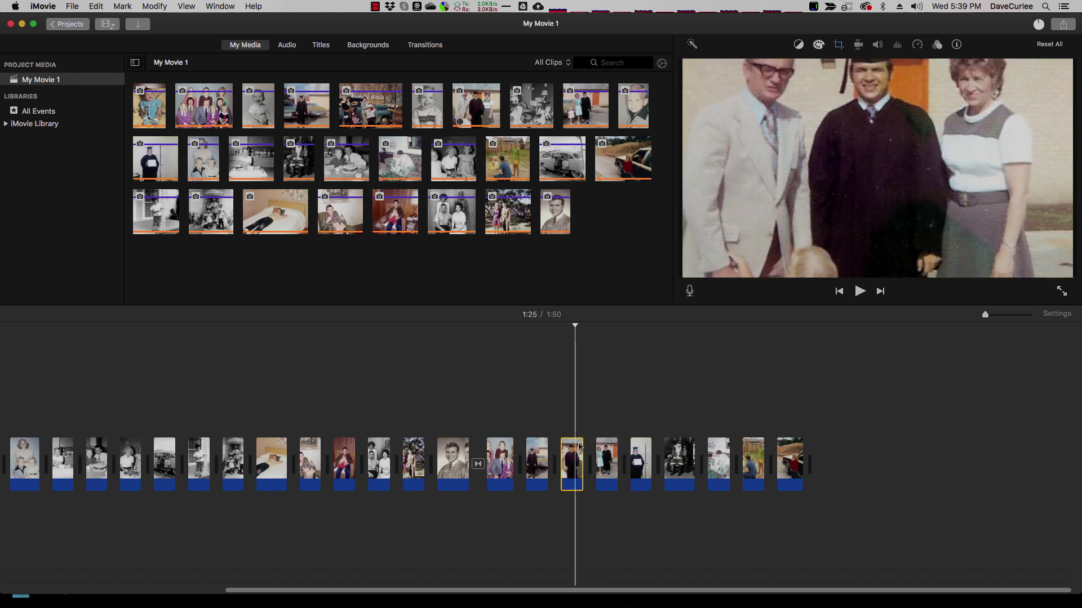
click(838, 46)
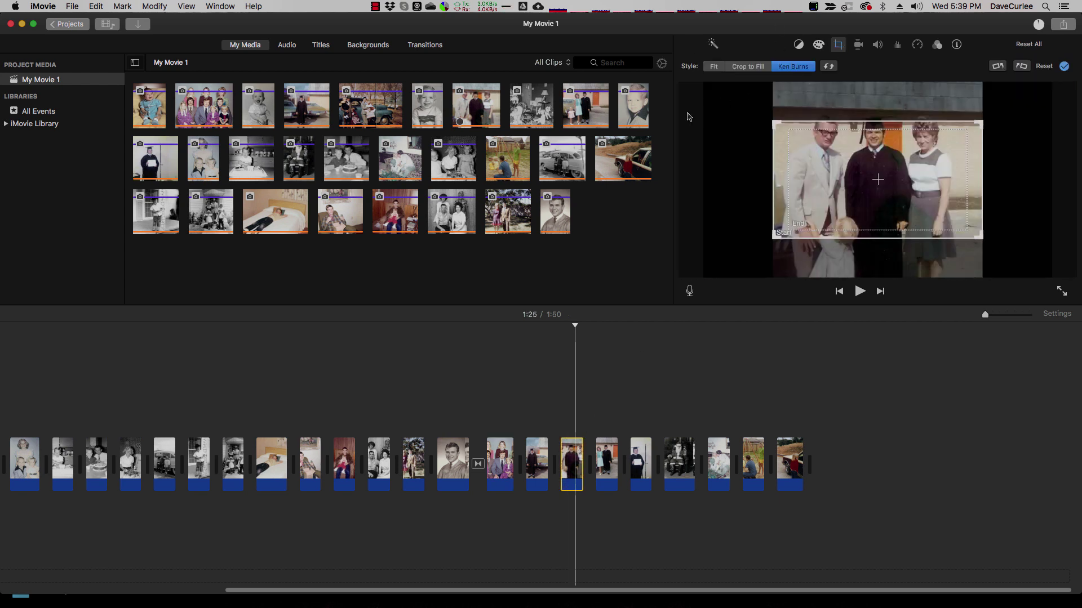
click(713, 66)
click(606, 407)
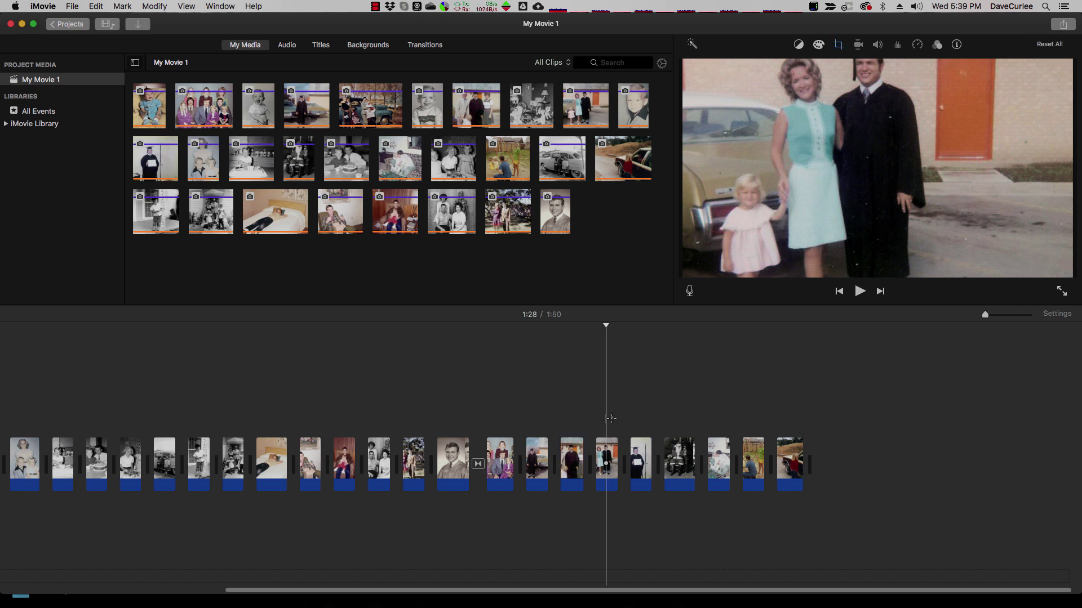
drag(611, 418, 803, 490)
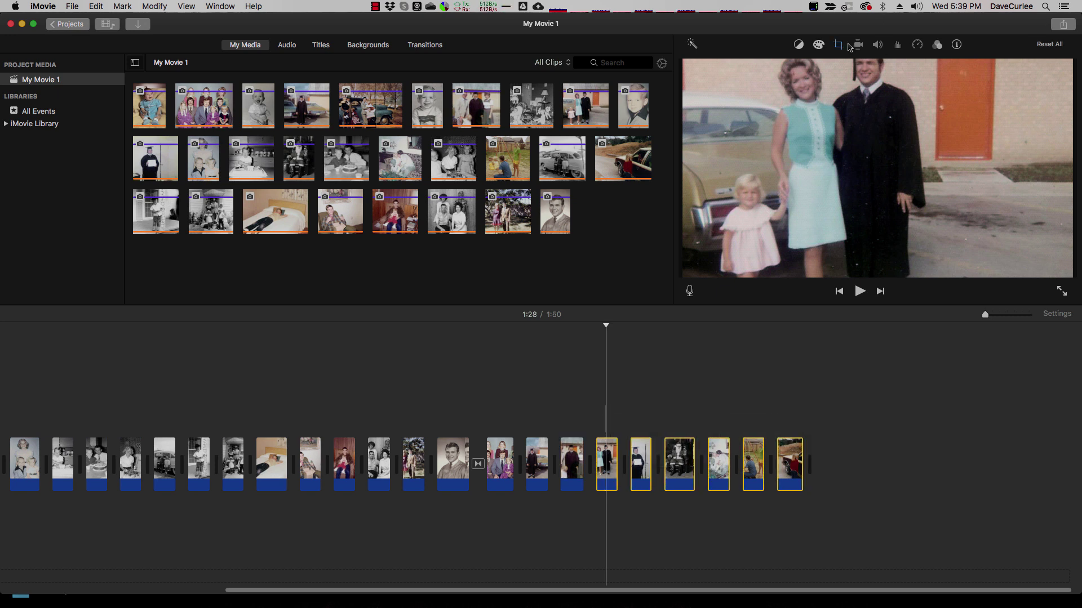
click(840, 46)
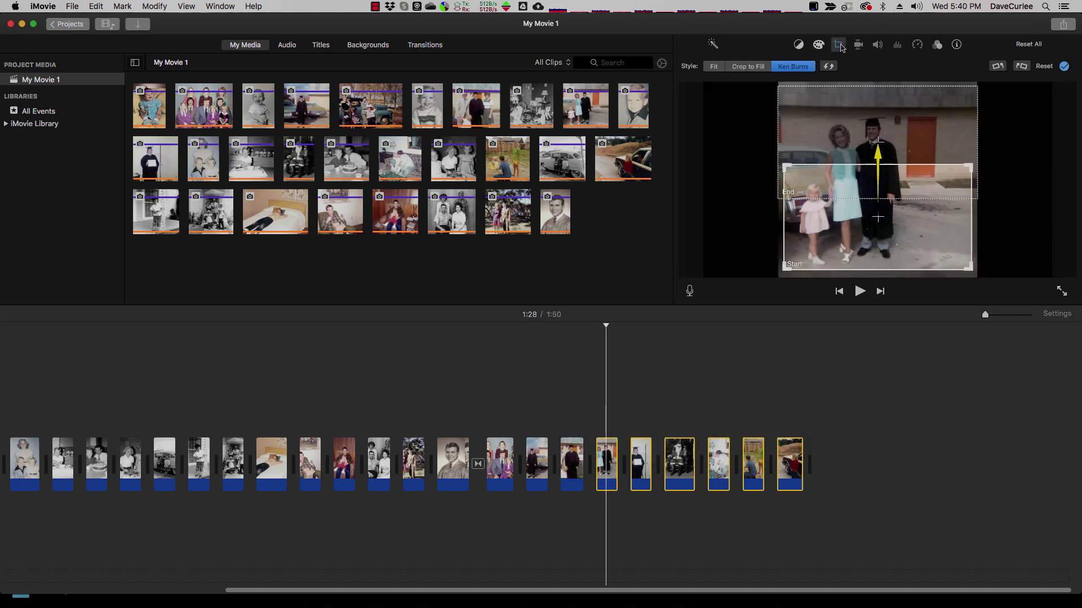
click(714, 67)
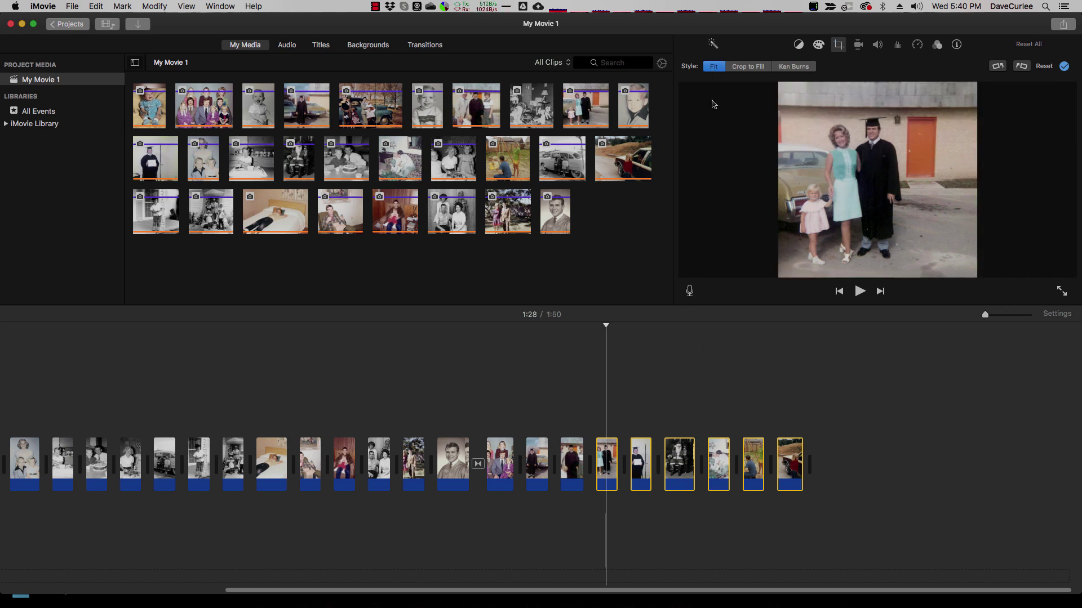
Preview the closing clips from 1:36 through the couch and swing-set photos, then return to Finder.
click(626, 422)
key(space)
key(space)
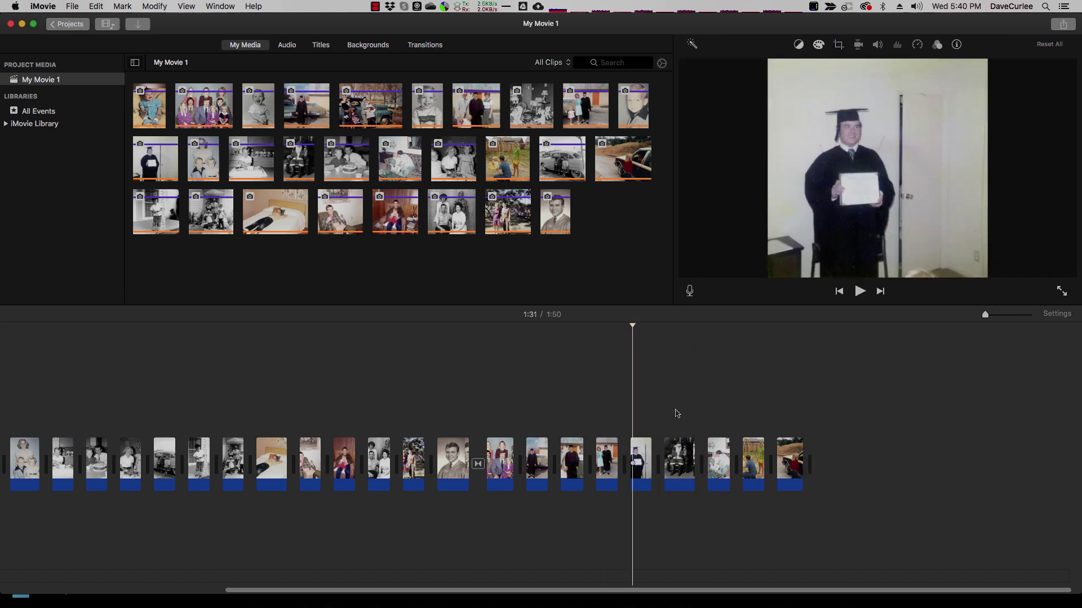
click(676, 413)
click(714, 405)
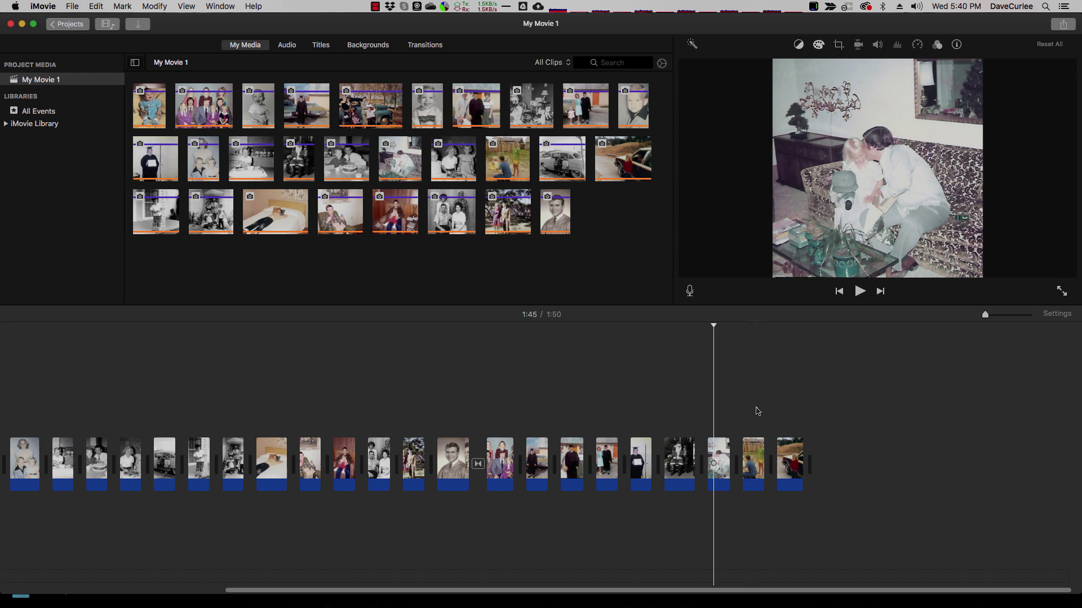
click(757, 411)
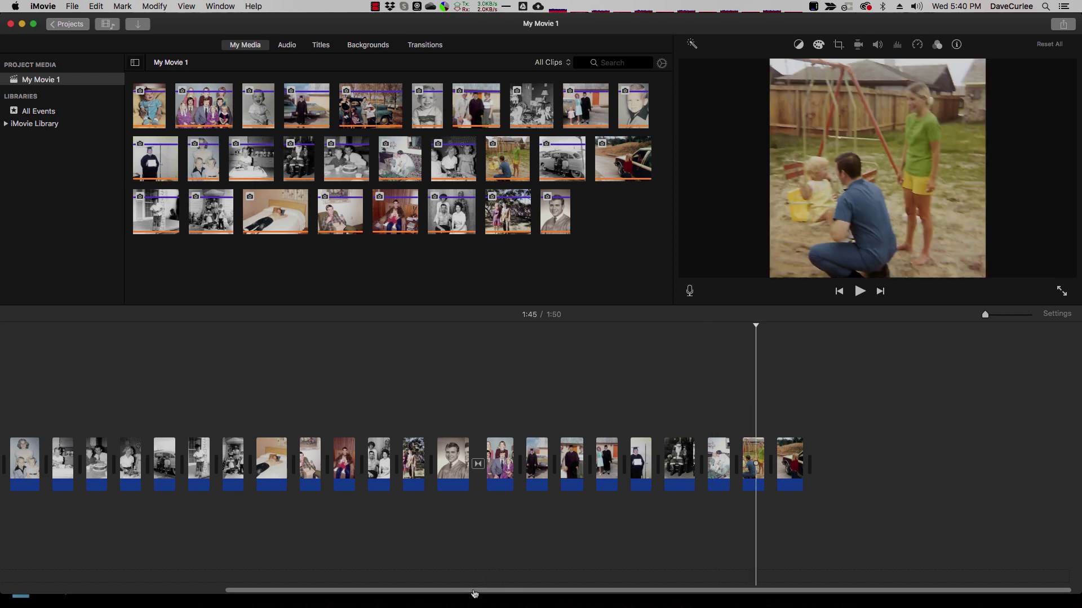
key(super+Tab)
Drag all 18 photos from 03 - Adulthood onto the timeline's end, extending the movie to 6:22.
click(436, 207)
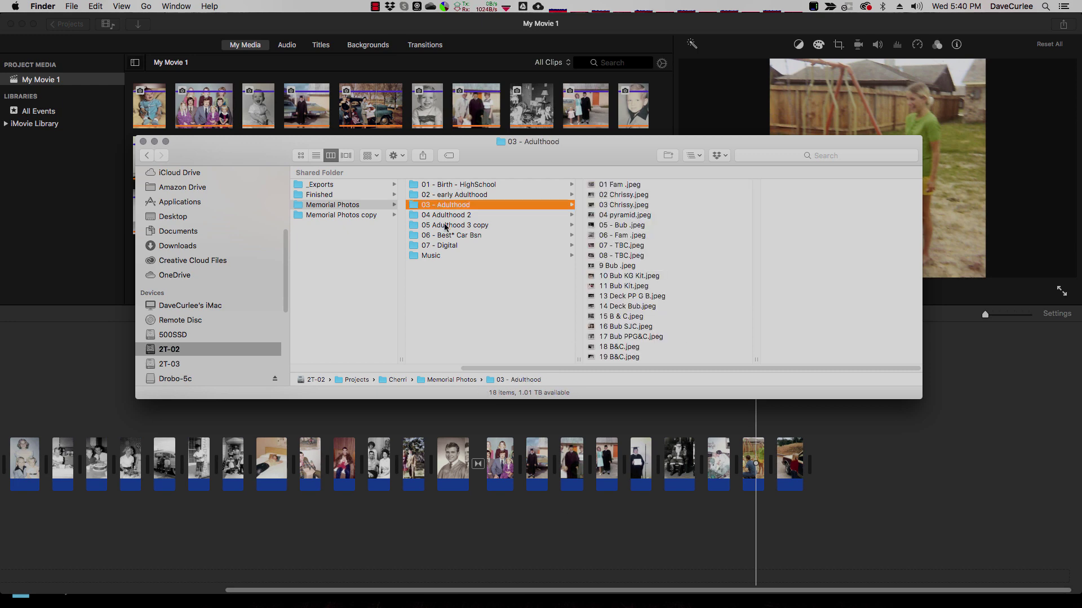
key(Right)
shift+click(612, 356)
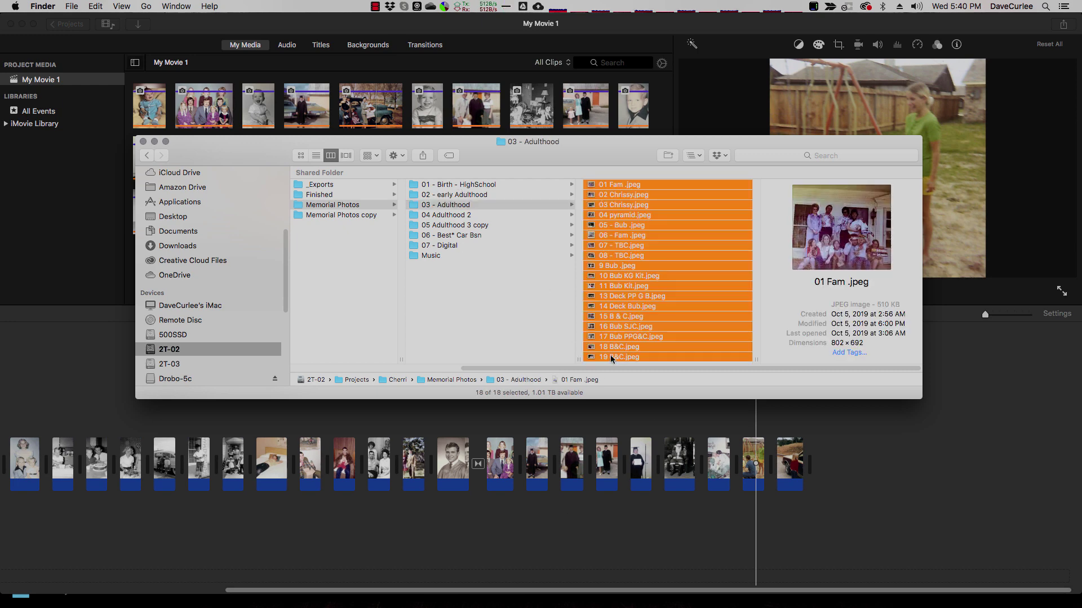
drag(606, 188, 814, 462)
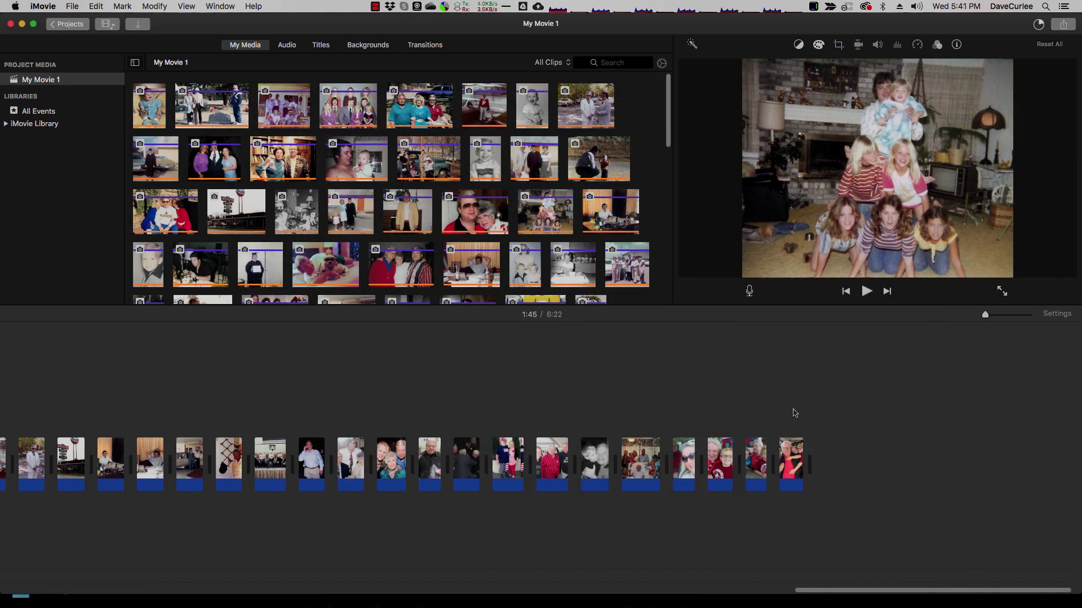
click(794, 414)
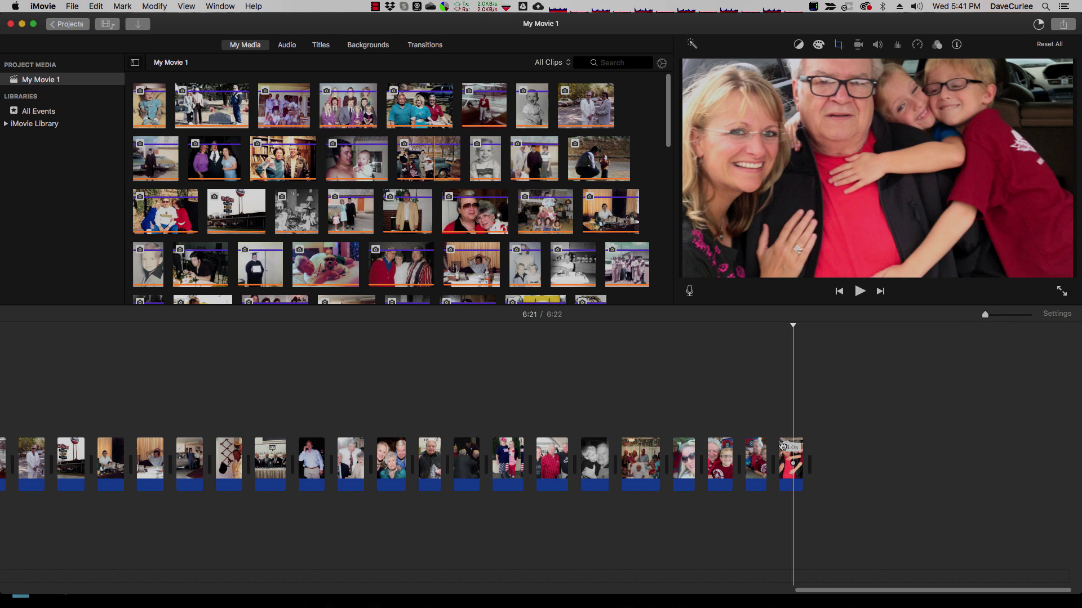
key(super+Tab)
Drag Soul Man.mp3 from Finder's Music folder into iMovie as background music beneath the photos.
click(451, 299)
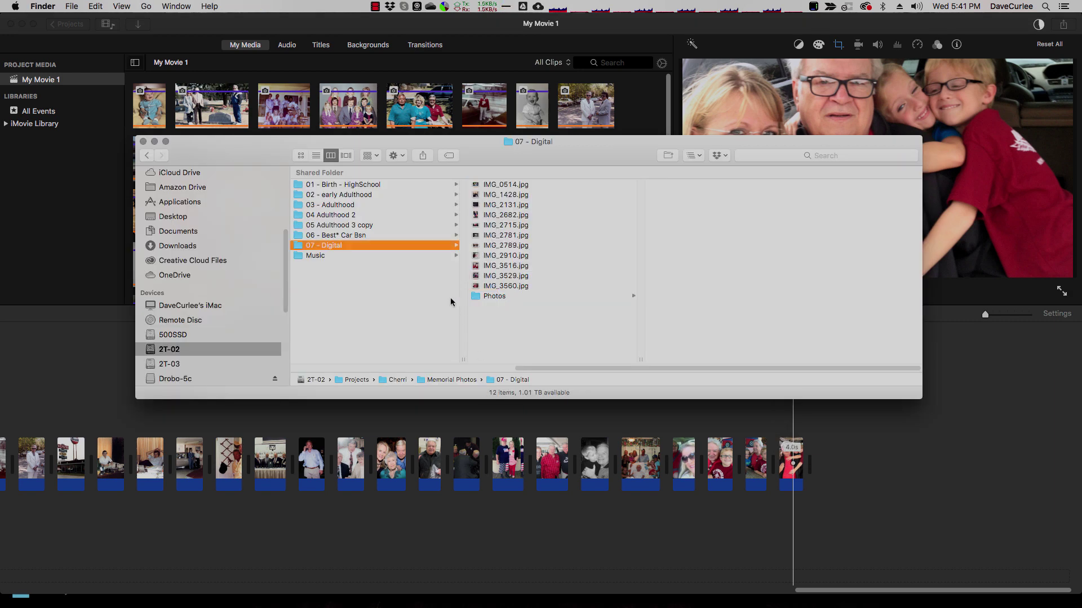
click(307, 257)
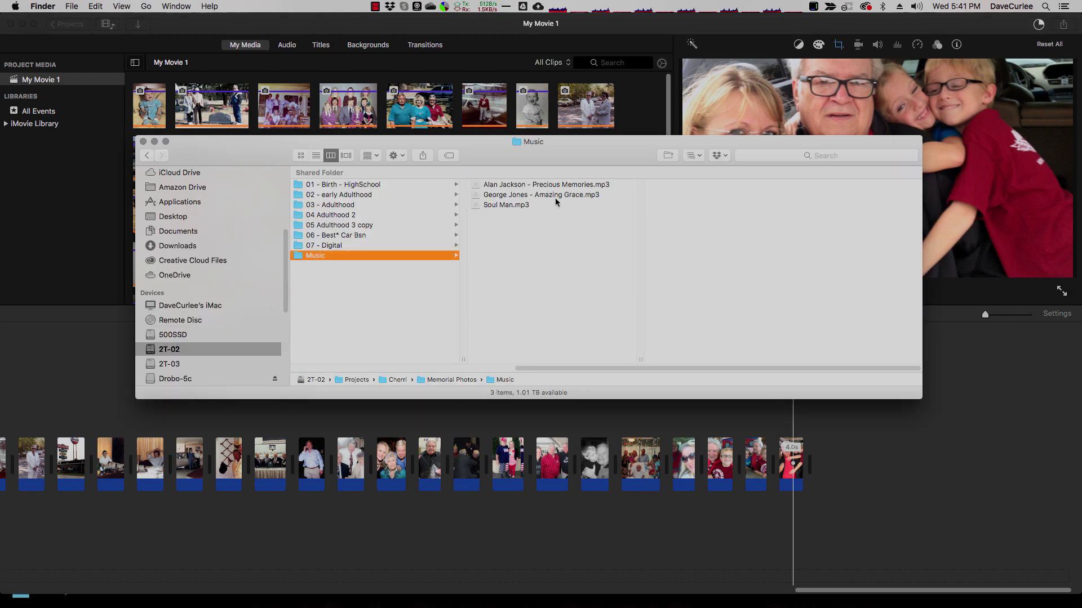
click(507, 206)
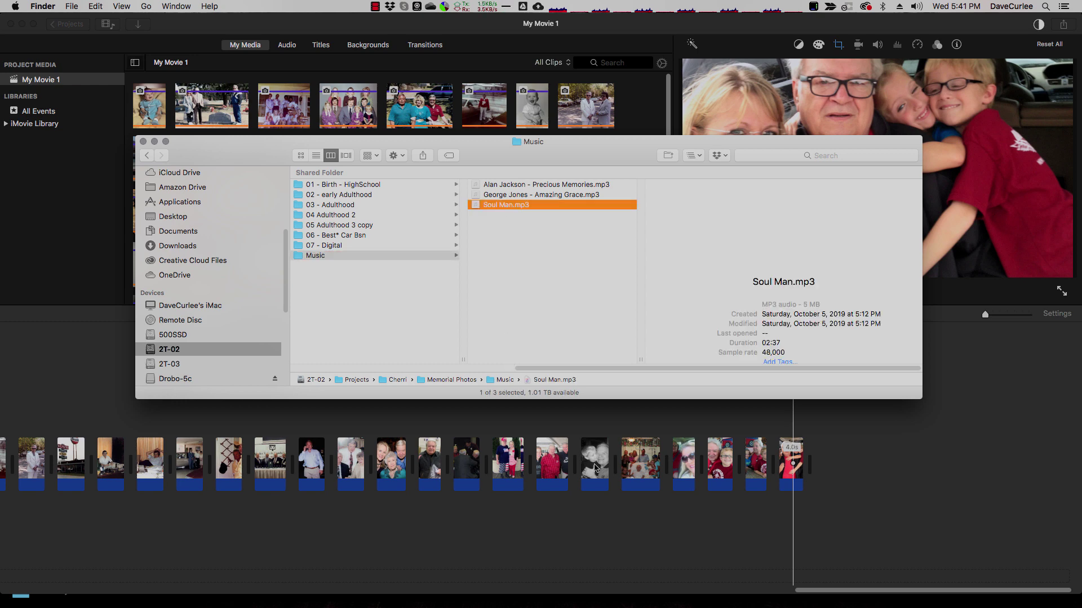
drag(819, 594, 13, 583)
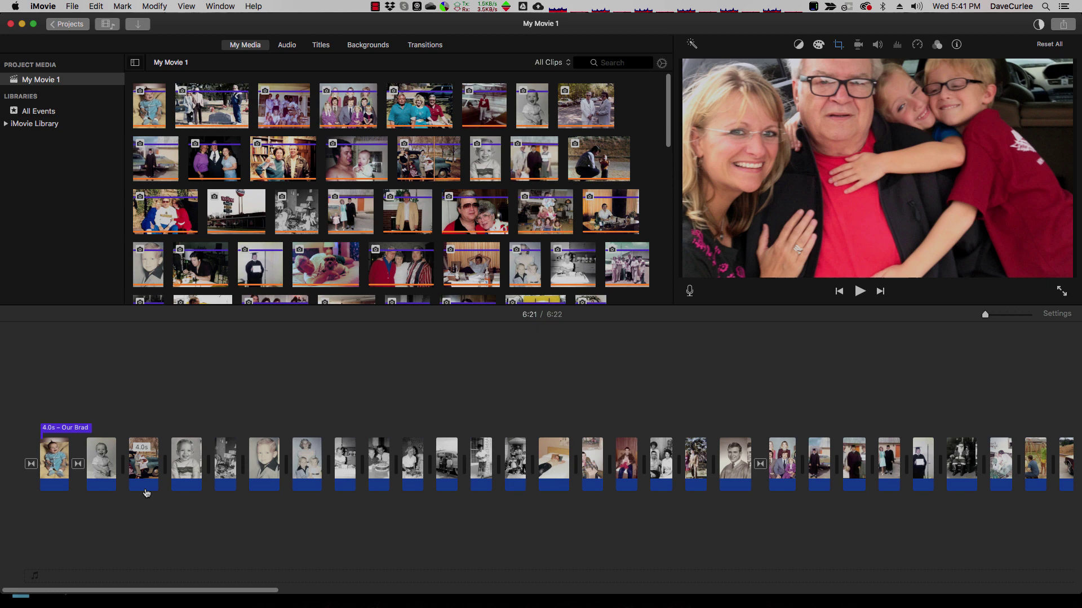
key(super+Tab)
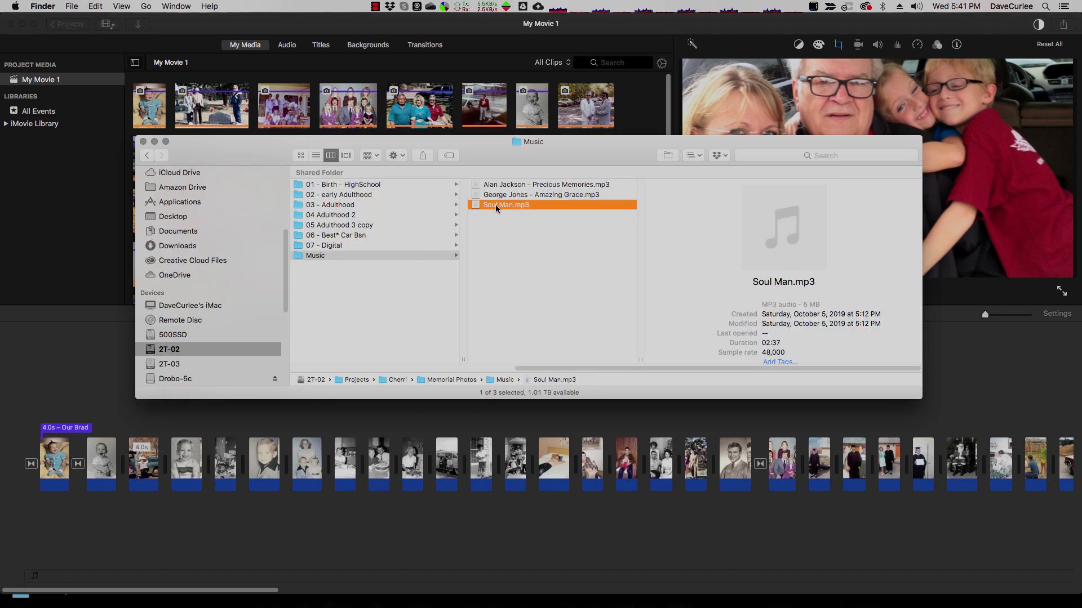
drag(495, 204, 54, 556)
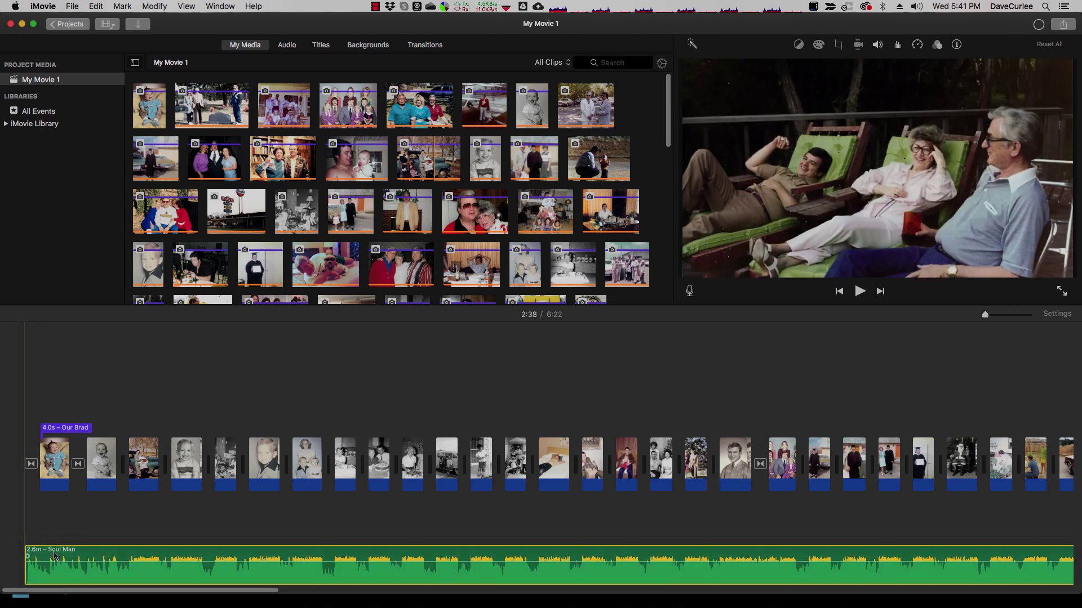
Play the movie from the opening title clip to review the start.
click(22, 426)
key(space)
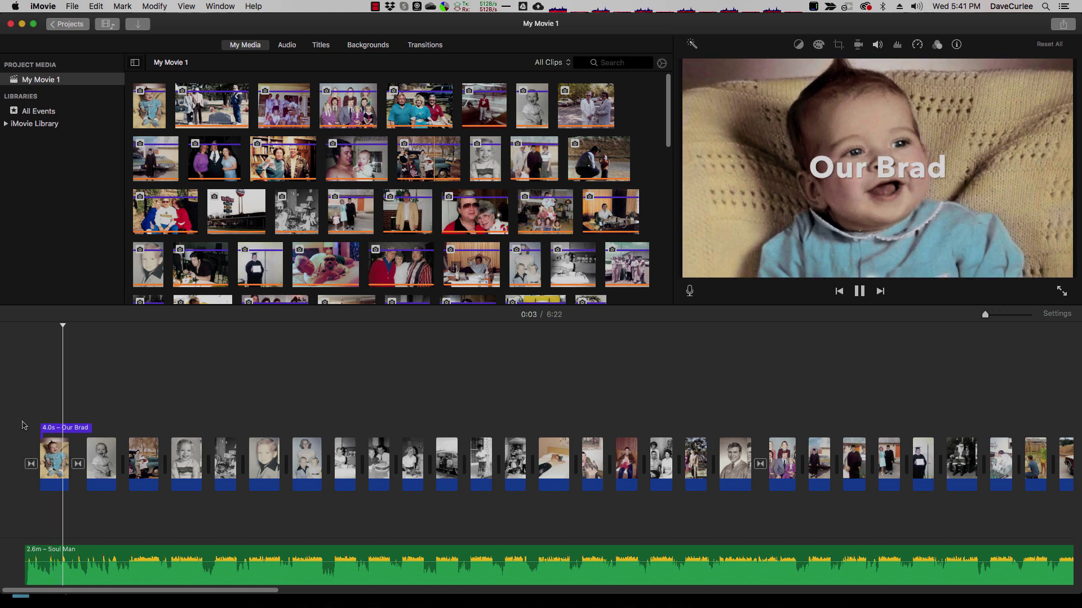
key(space)
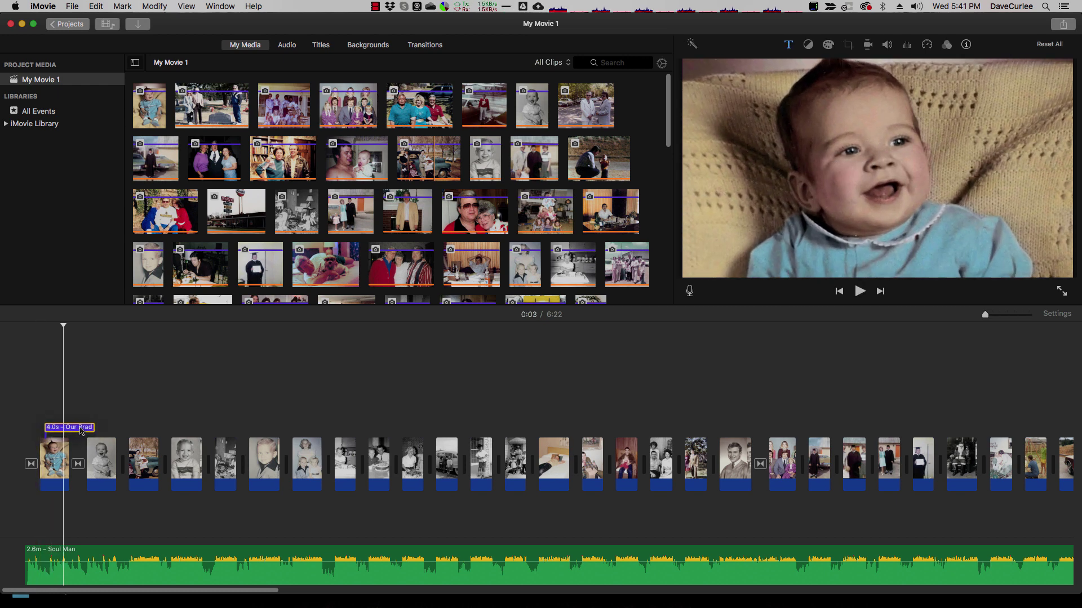
click(31, 424)
key(space)
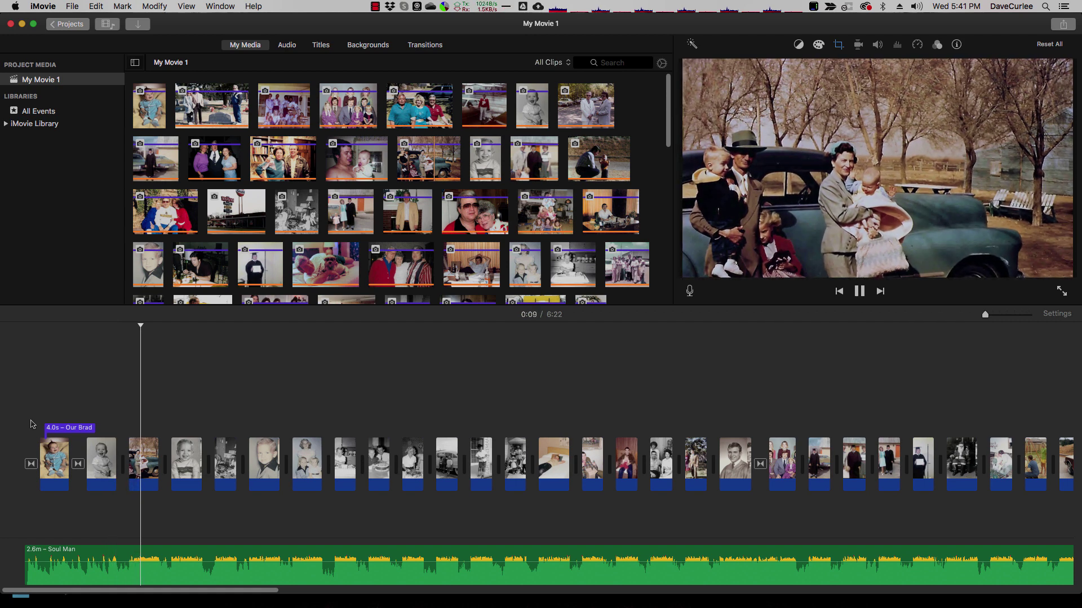
key(space)
Move the Ken Burns end framing lower on the family-by-car photo and replay the opening.
click(145, 456)
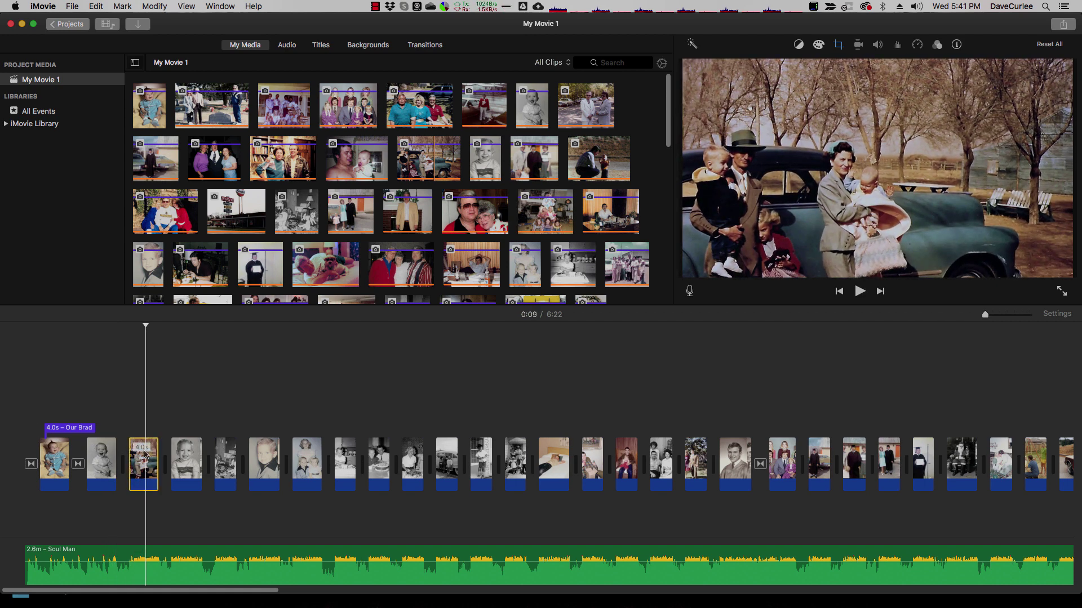
click(838, 45)
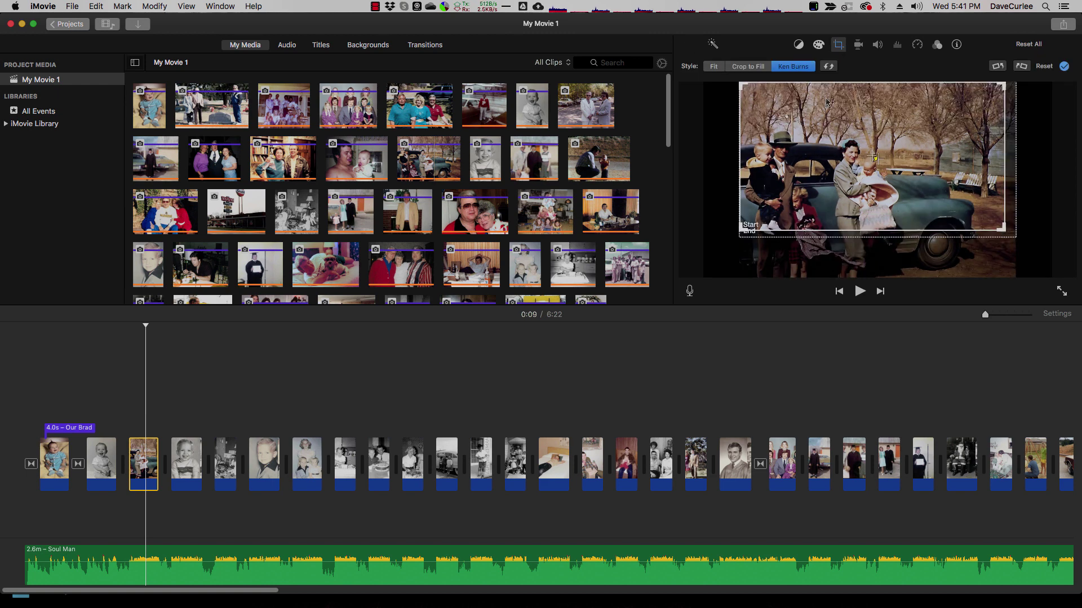
drag(774, 217, 768, 251)
click(777, 224)
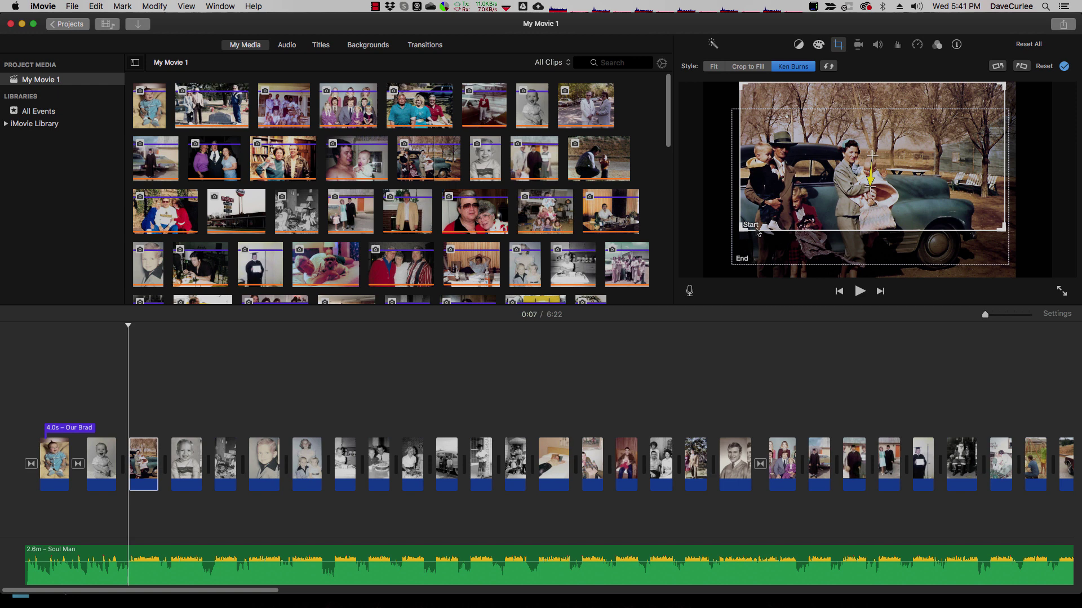
click(111, 417)
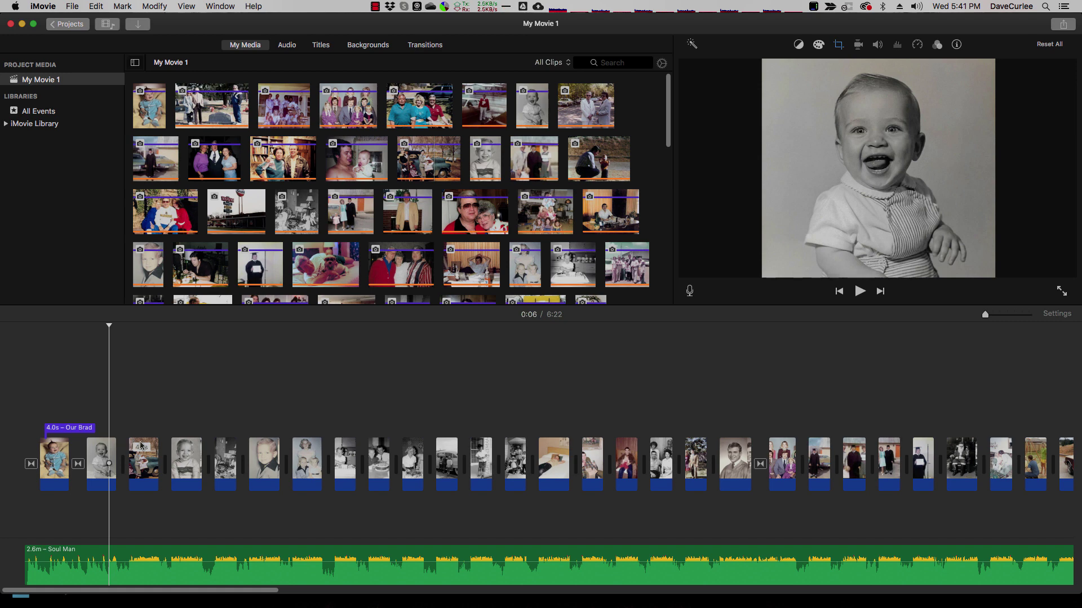
key(space)
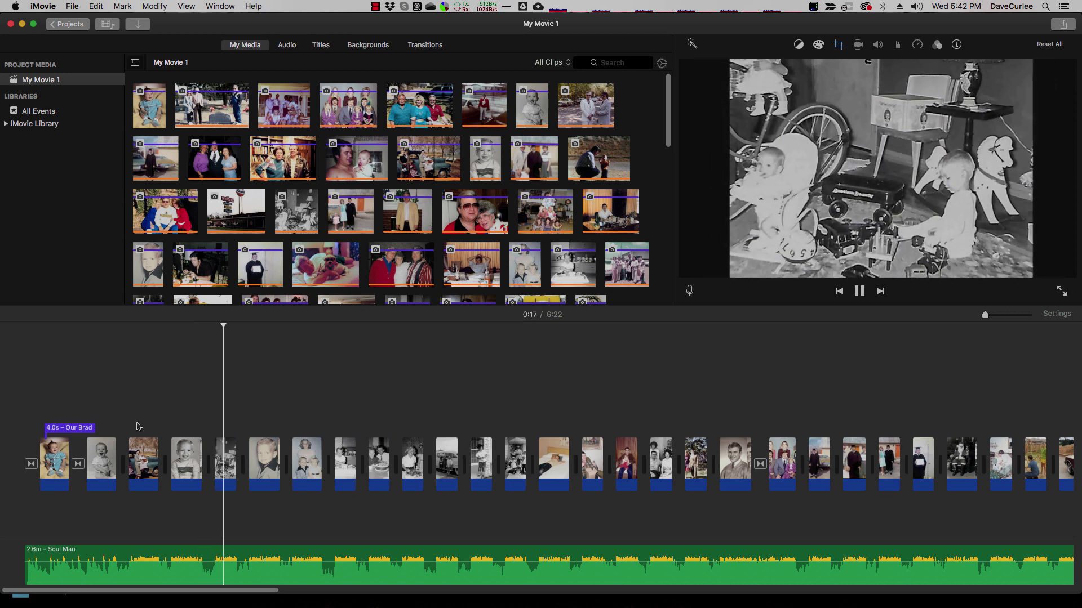
key(space)
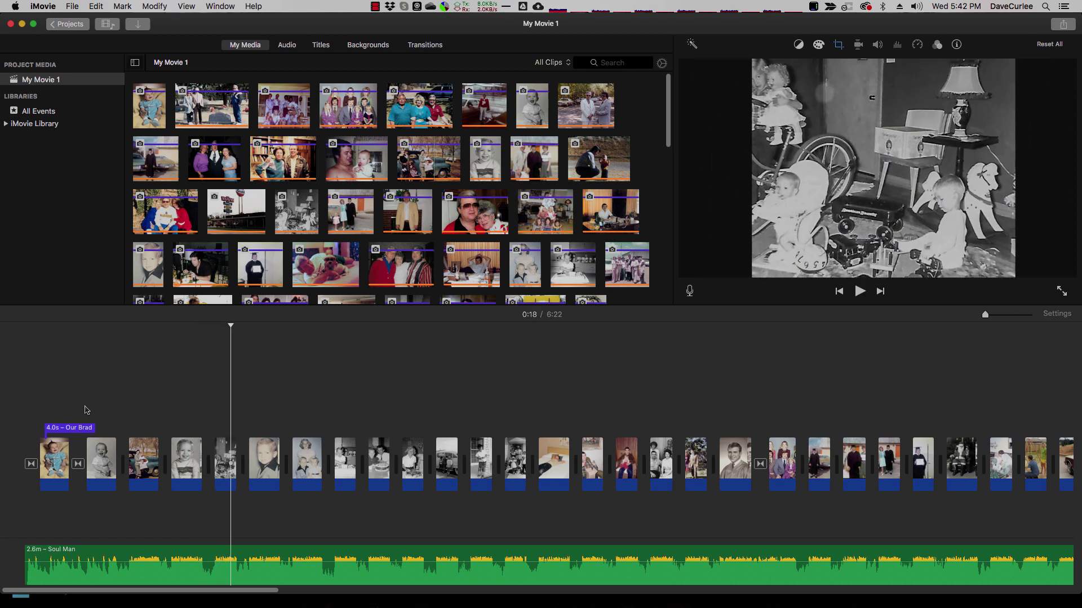
Set the hugging photo at 2:32 to Fit, then return to Finder's Music folder.
drag(137, 595, 395, 606)
click(519, 360)
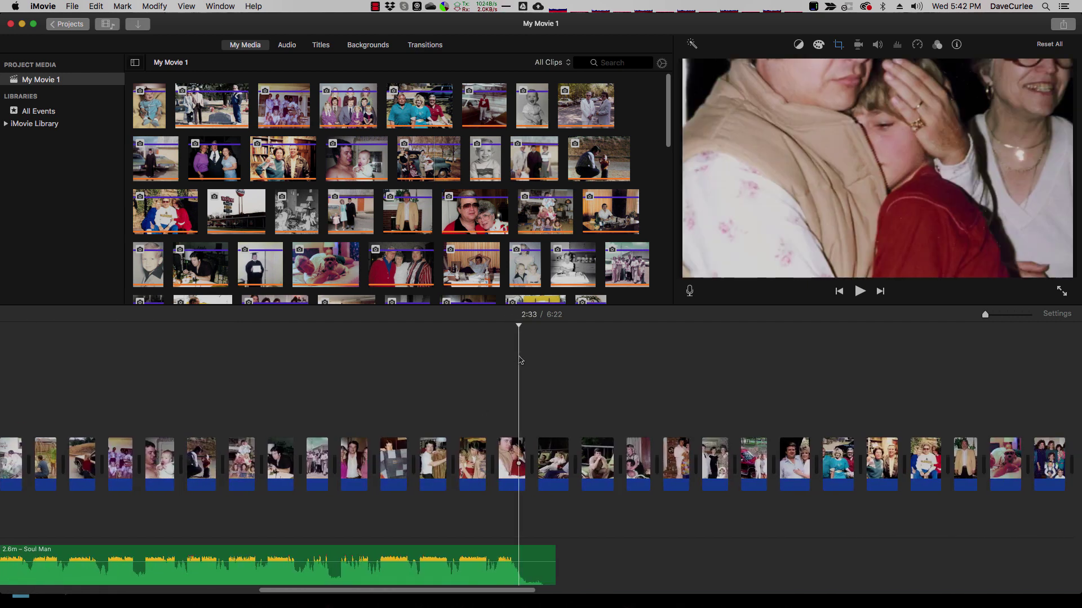
click(511, 446)
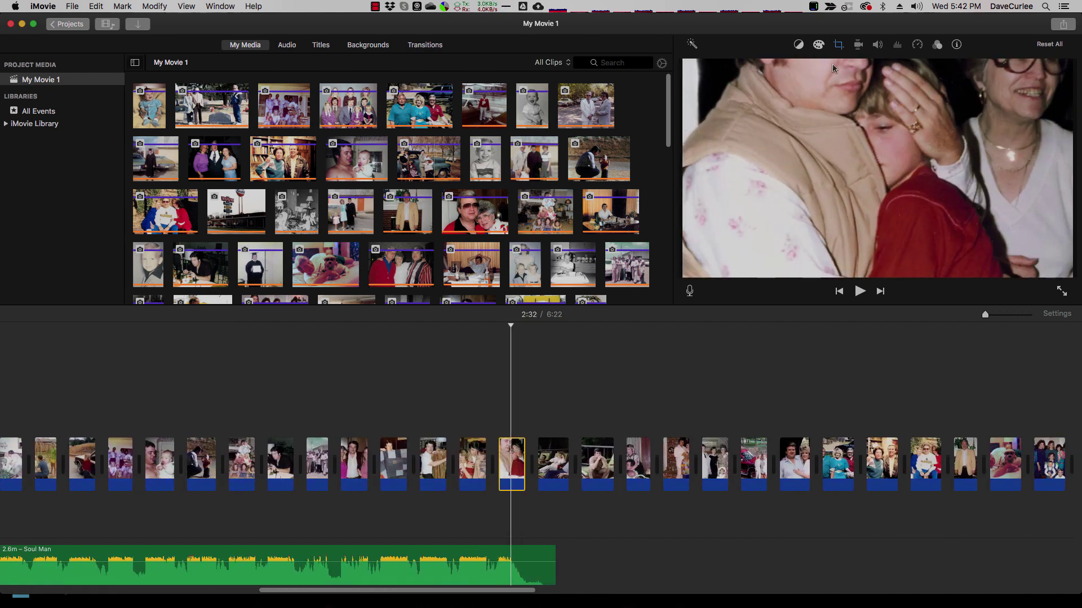
click(839, 45)
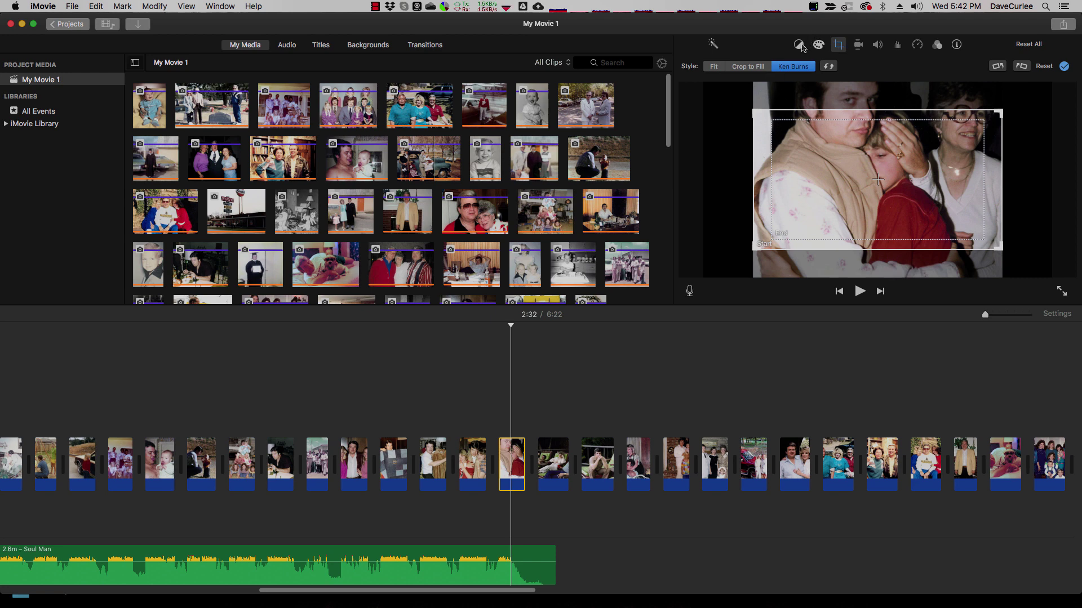
click(713, 67)
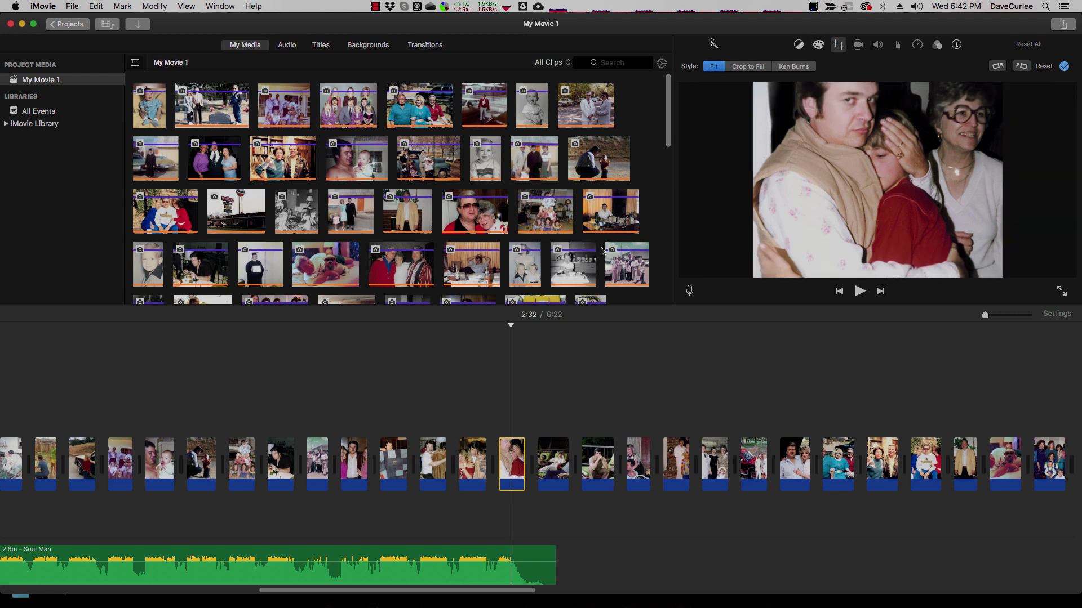
click(547, 403)
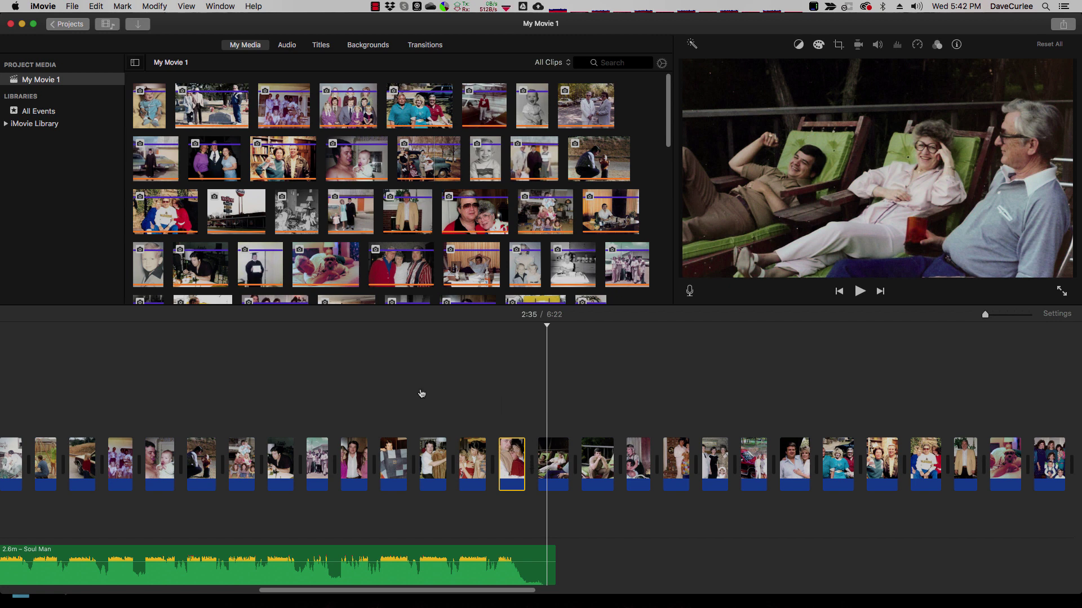
key(super+Tab)
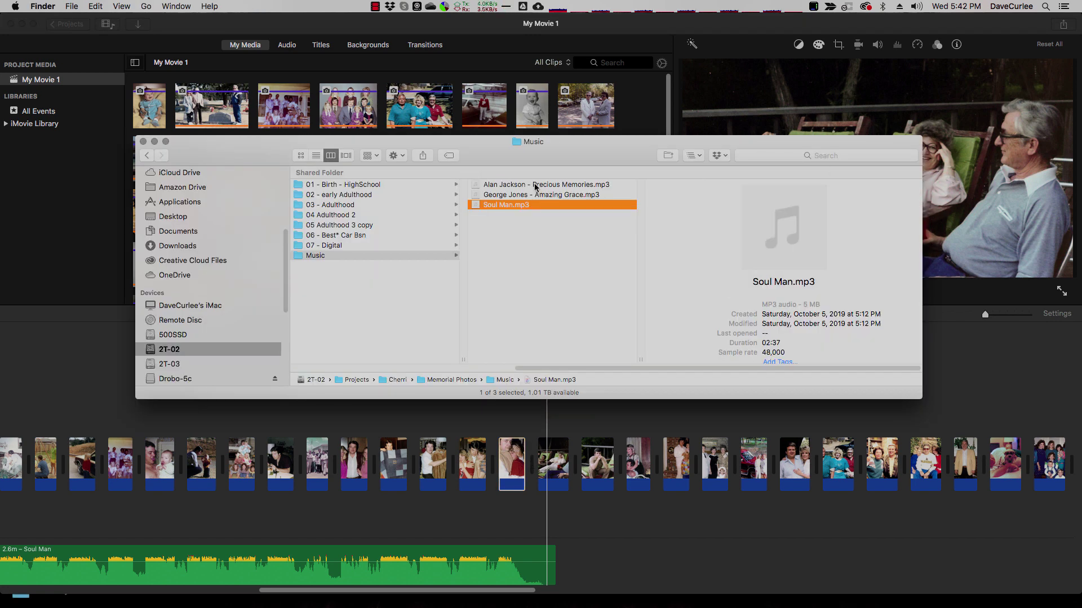
Drop Alan Jackson - Precious Memories.mp3 after Soul Man and play across the song change.
drag(535, 187, 581, 596)
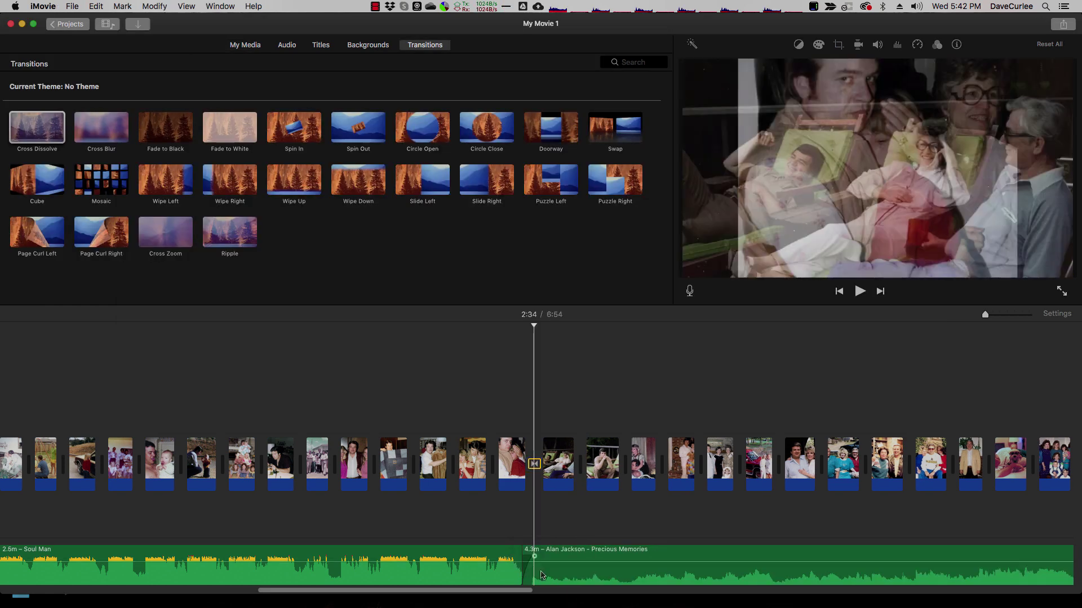
click(511, 527)
key(space)
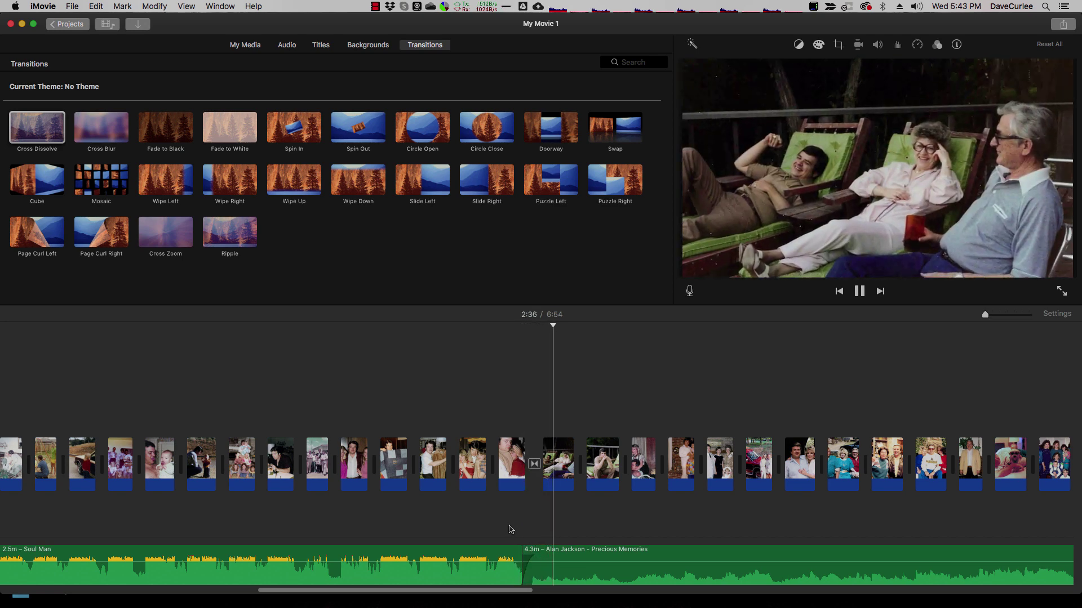
key(space)
click(642, 579)
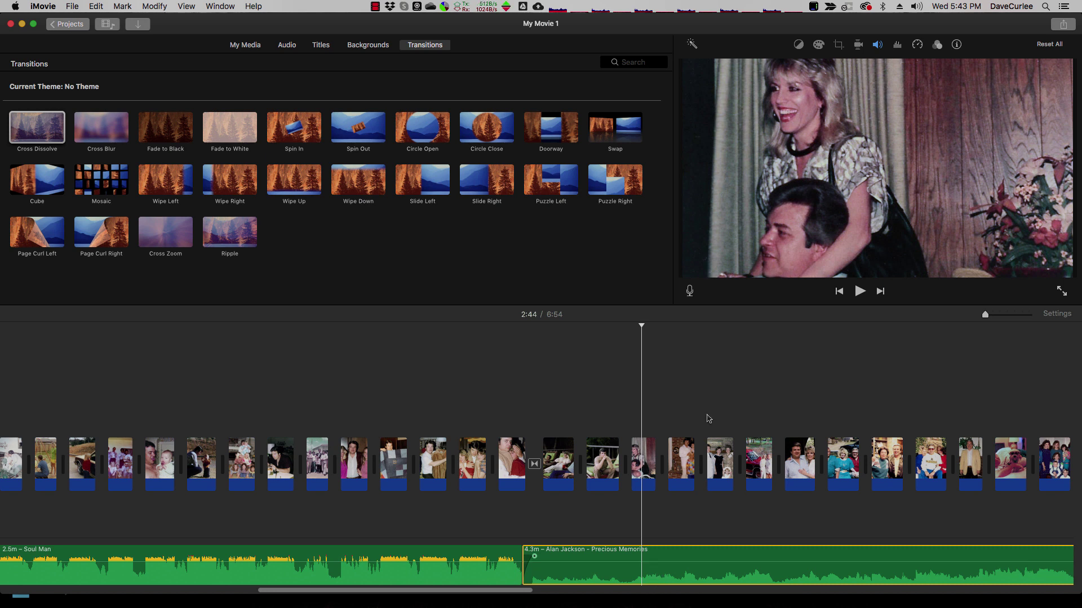
Auto-level the Precious Memories clip's volume to 178%.
click(878, 45)
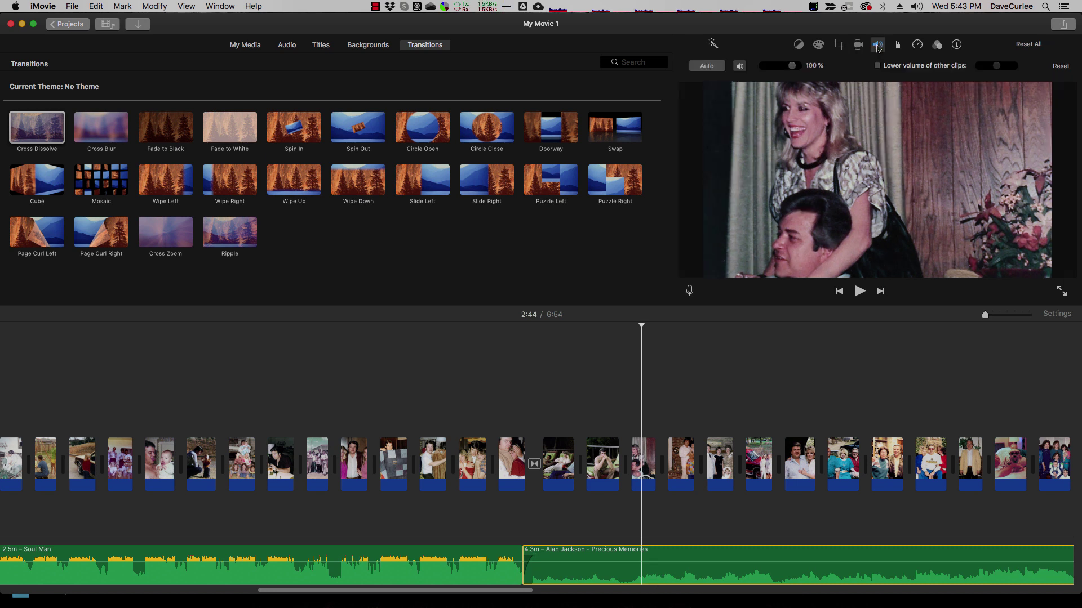
click(704, 67)
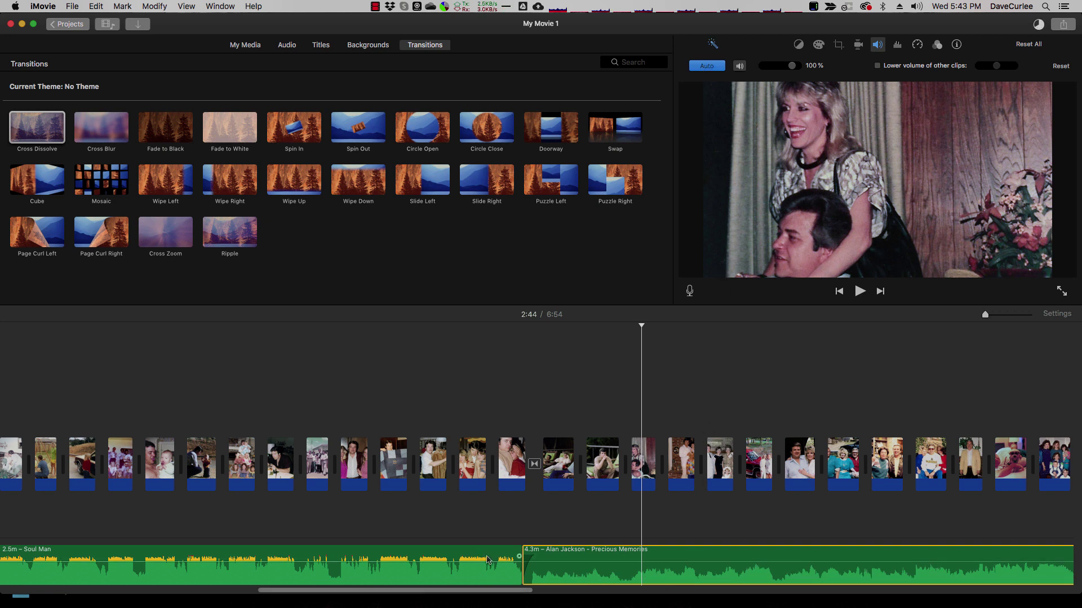
drag(498, 592, 667, 557)
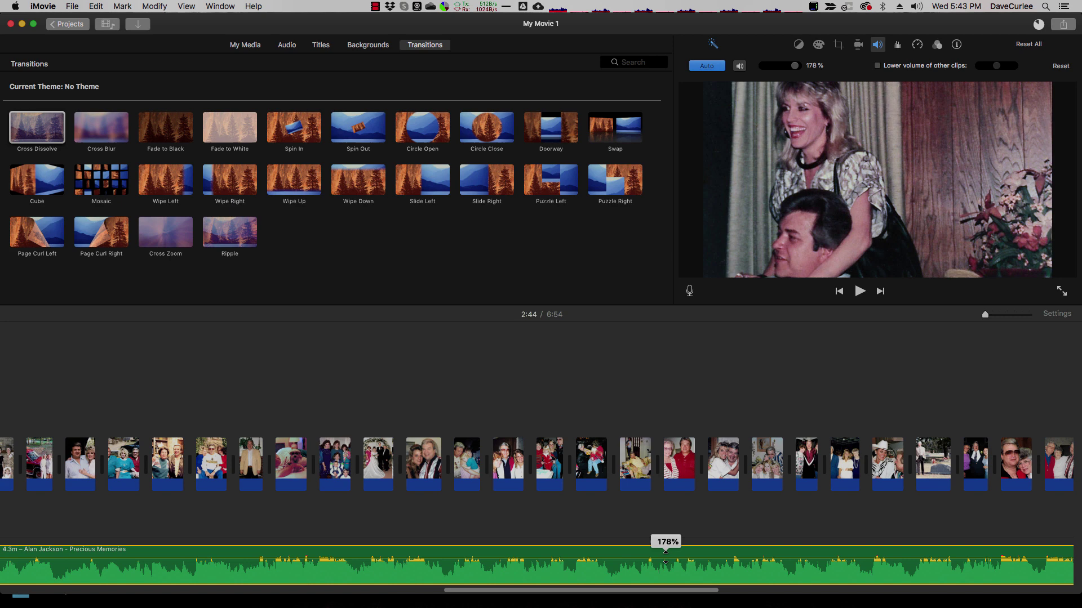
scroll(672, 593, right, 1)
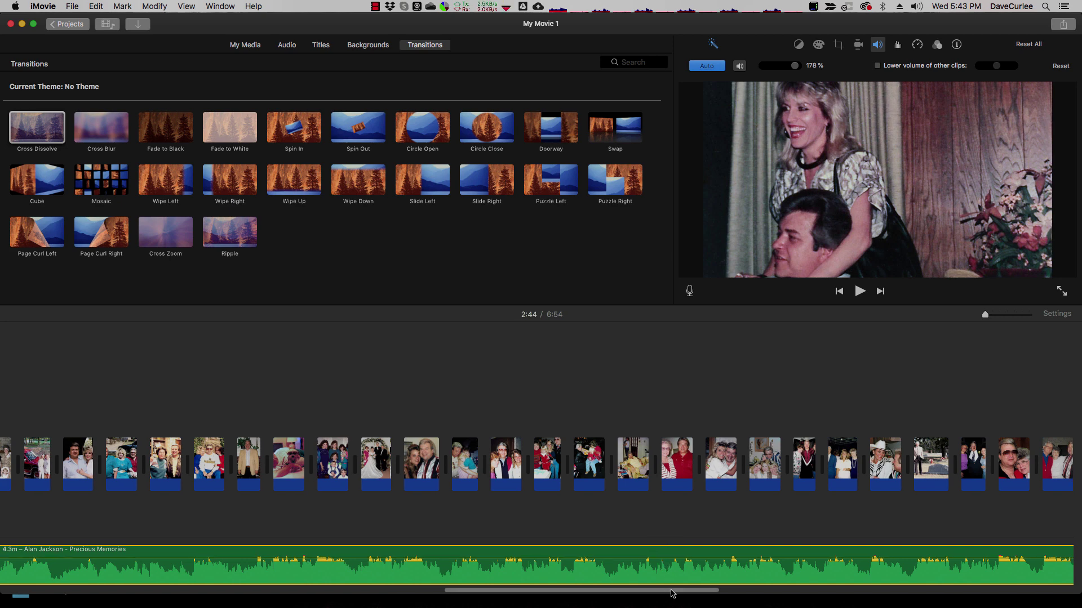
drag(672, 593, 512, 594)
Play around the song change and park the playhead at 2:42.
click(464, 536)
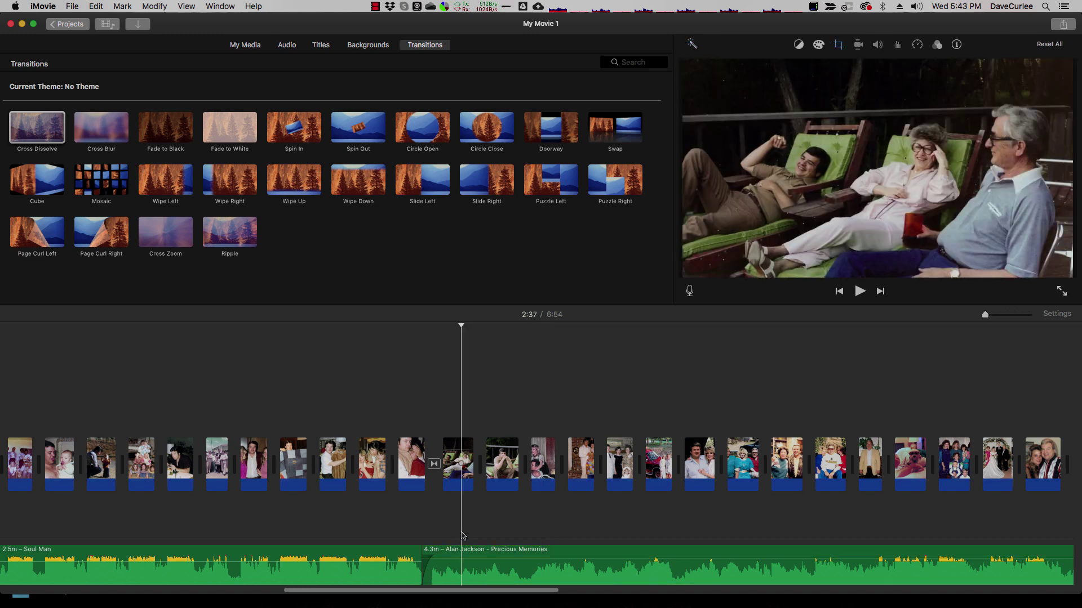
key(space)
key(space)
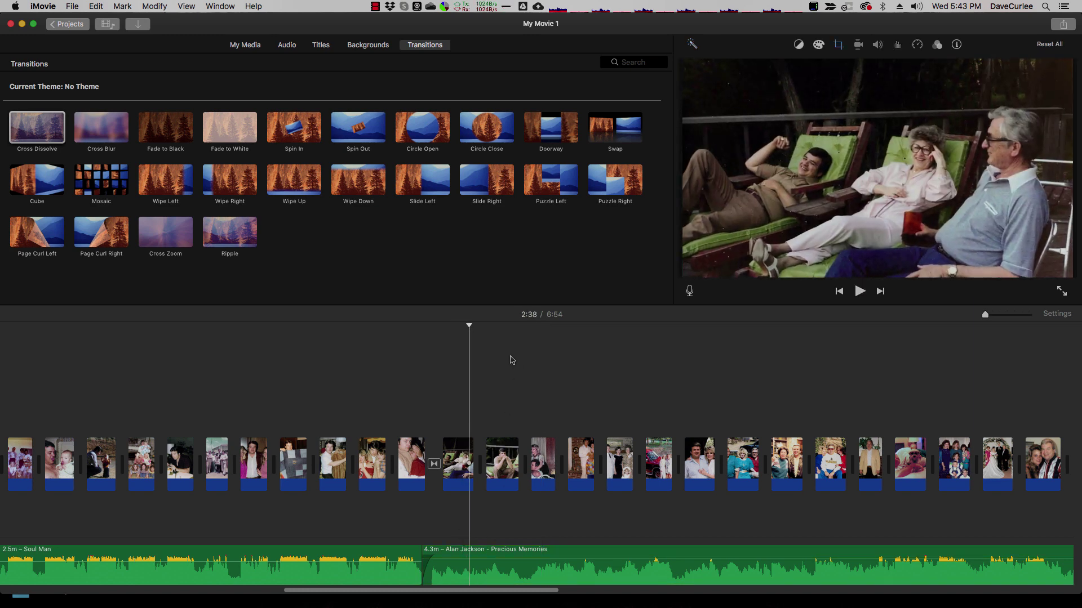
click(509, 356)
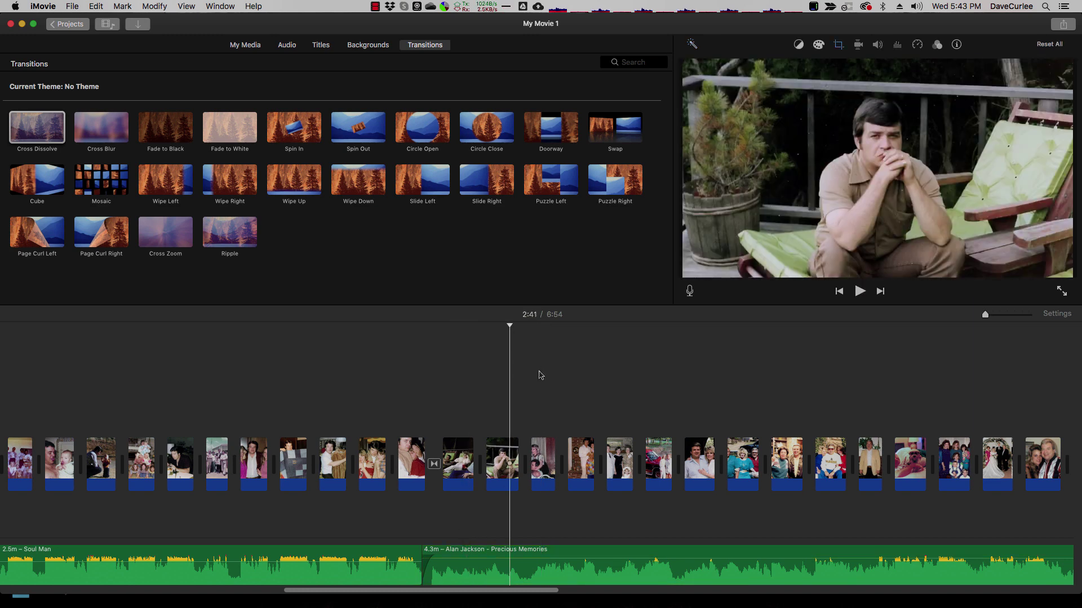
click(539, 374)
key(space)
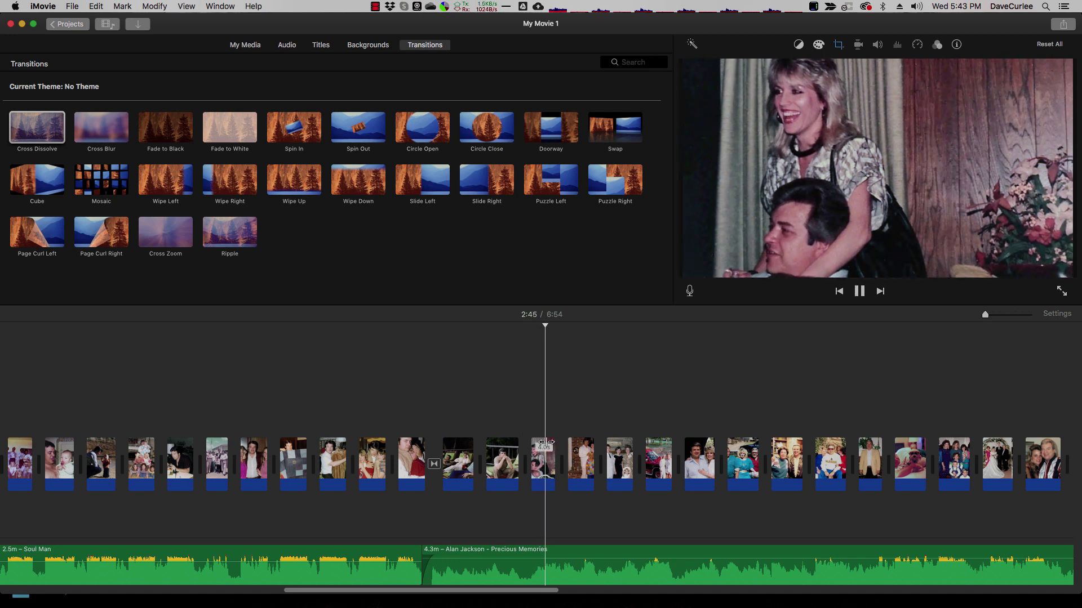
key(space)
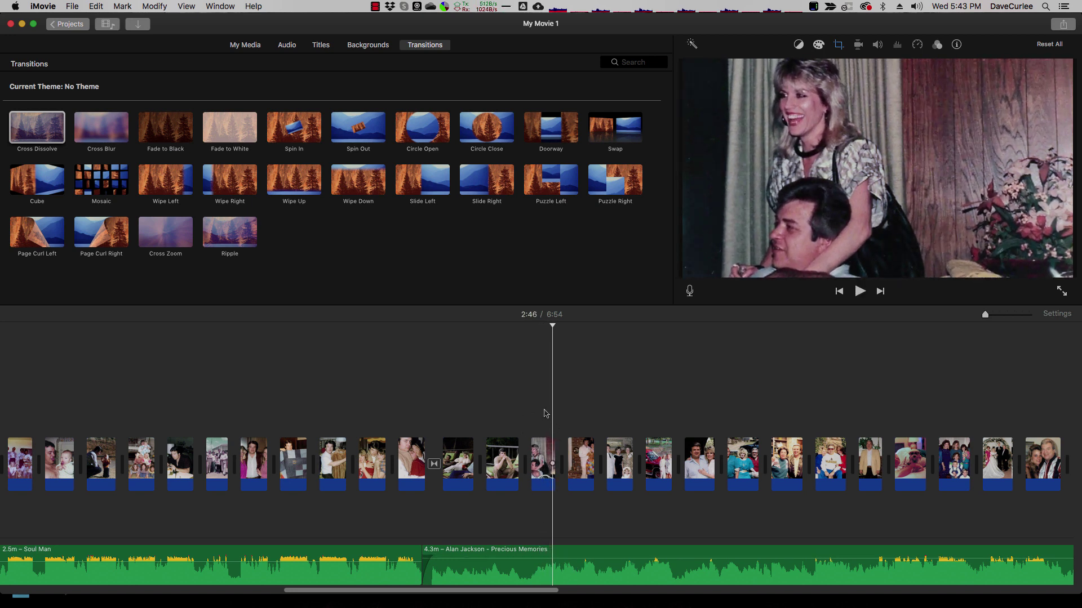
click(536, 377)
click(531, 381)
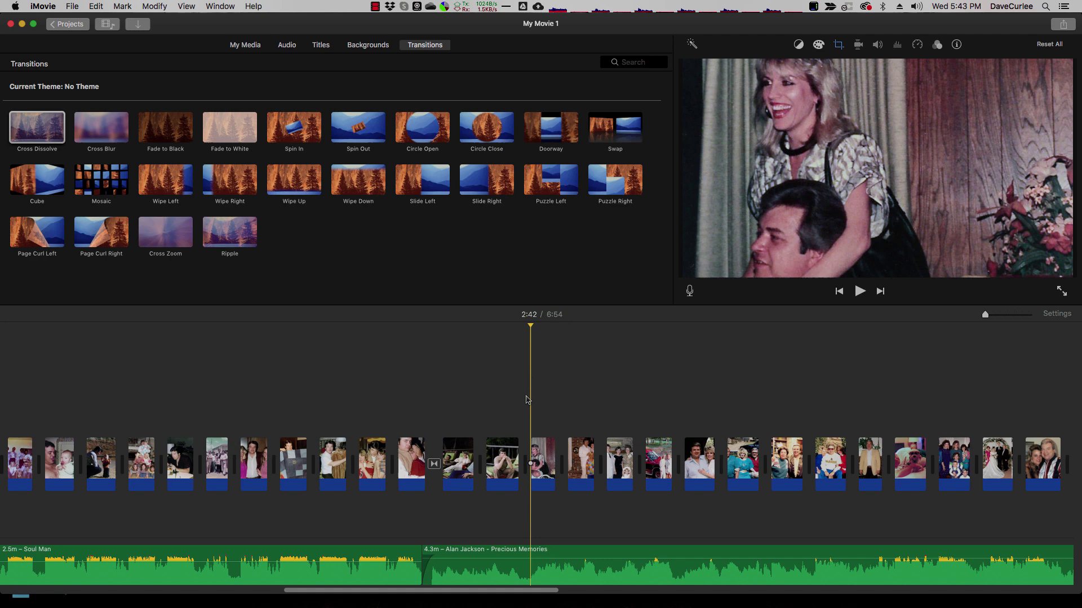
Trim Precious Memories' start slightly earlier to 4.2m, overlapping Soul Man's end, and replay it.
drag(423, 569, 448, 561)
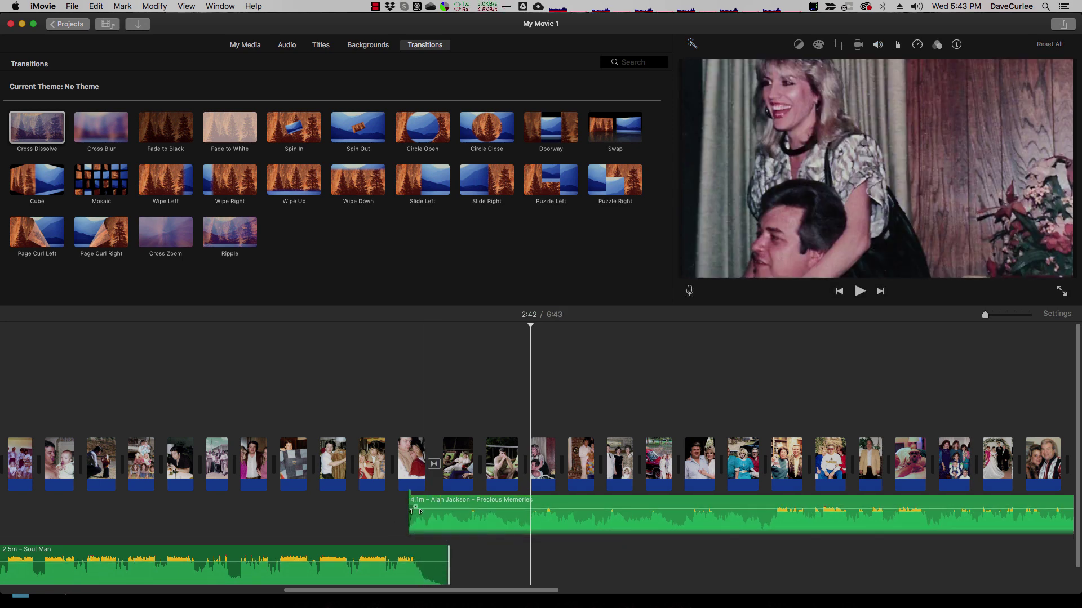
drag(415, 506, 449, 527)
click(440, 530)
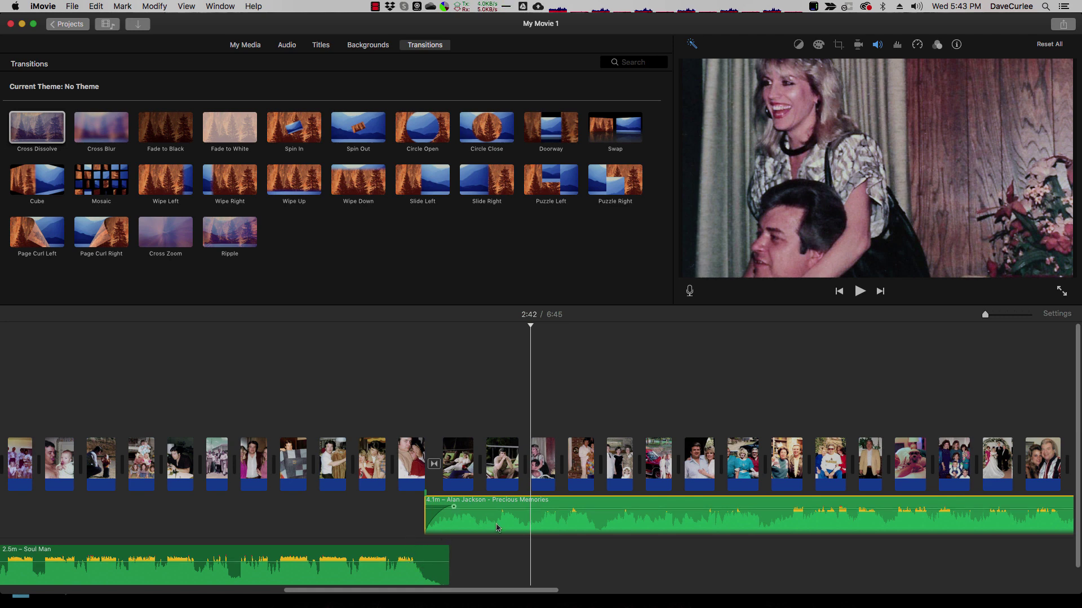
drag(426, 518, 417, 520)
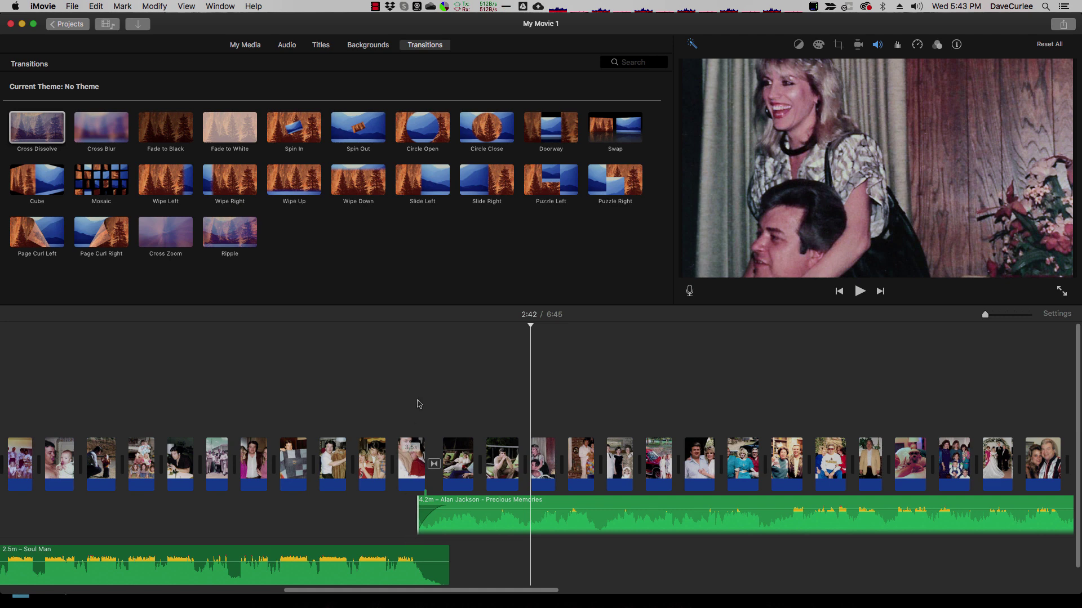
click(405, 350)
key(space)
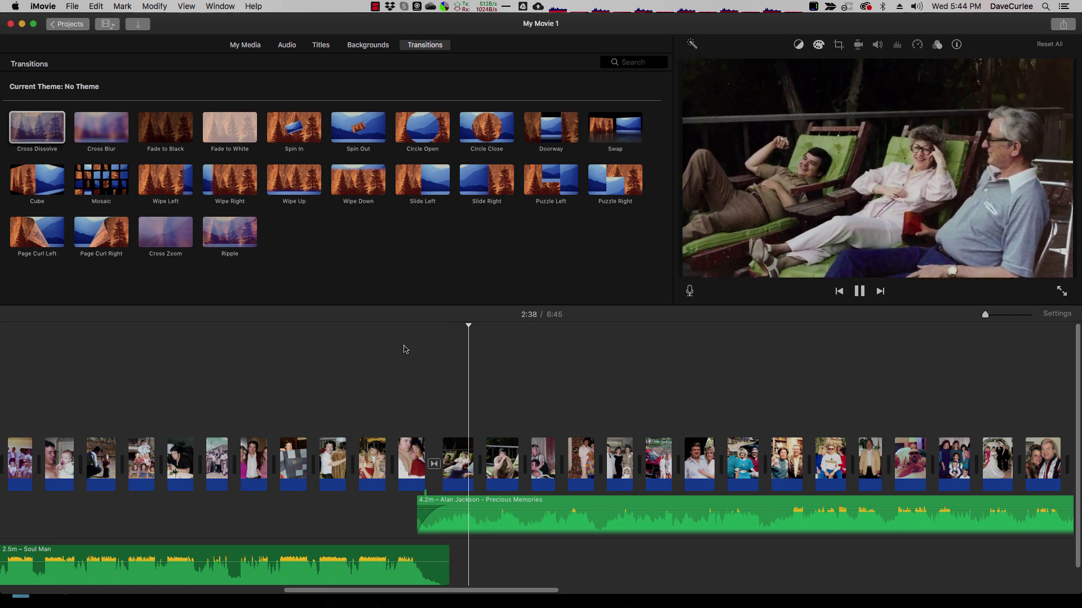
Show the timeline's end at 6:45, try extending Precious Memories, and select the final photo.
key(space)
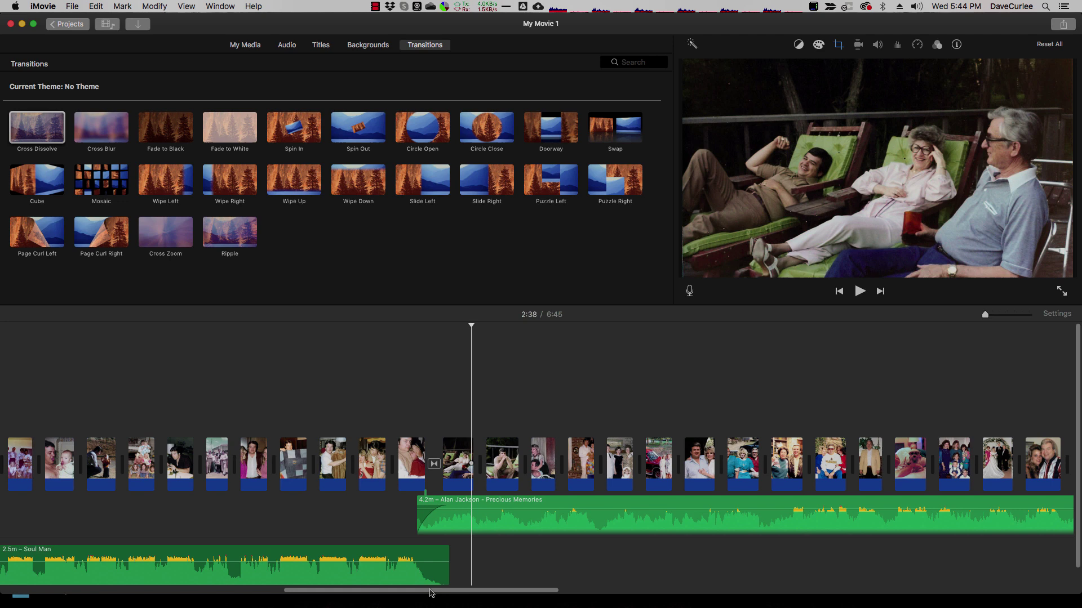
drag(432, 592, 800, 607)
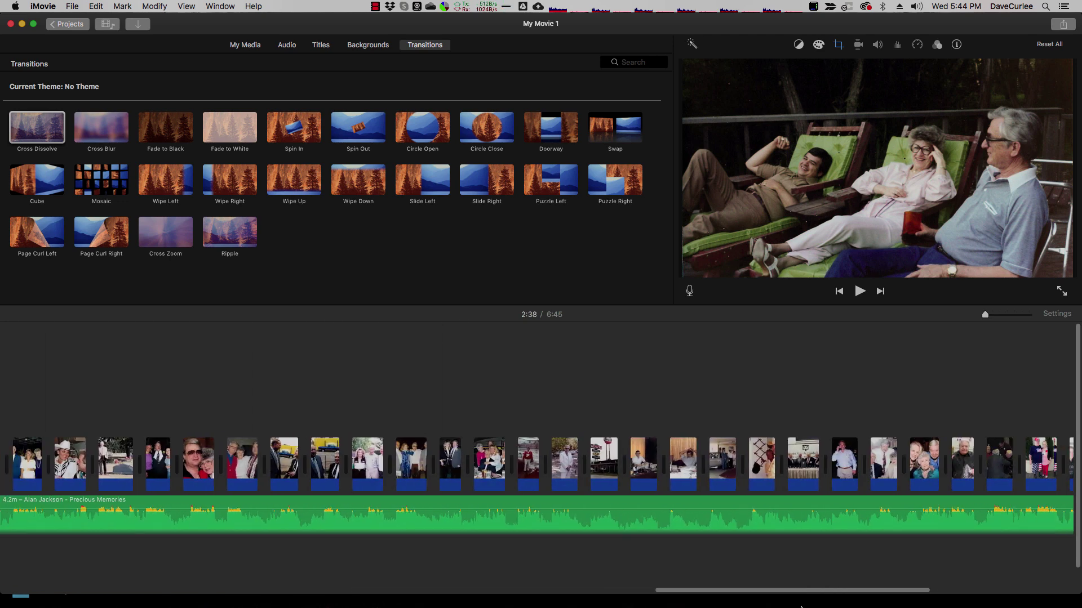
scroll(804, 520, right, 10)
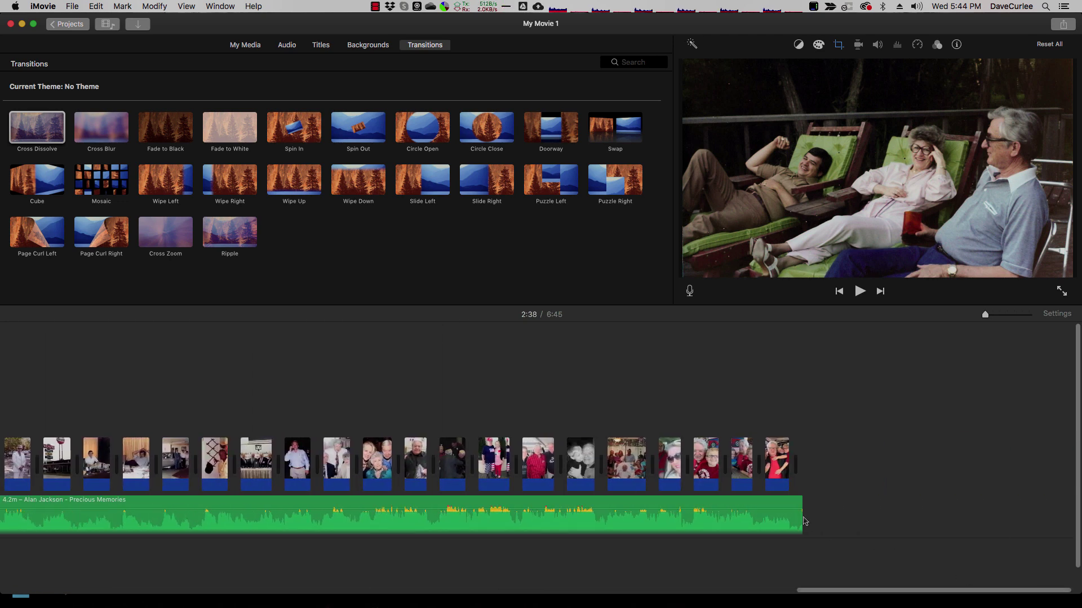
drag(804, 520, 864, 520)
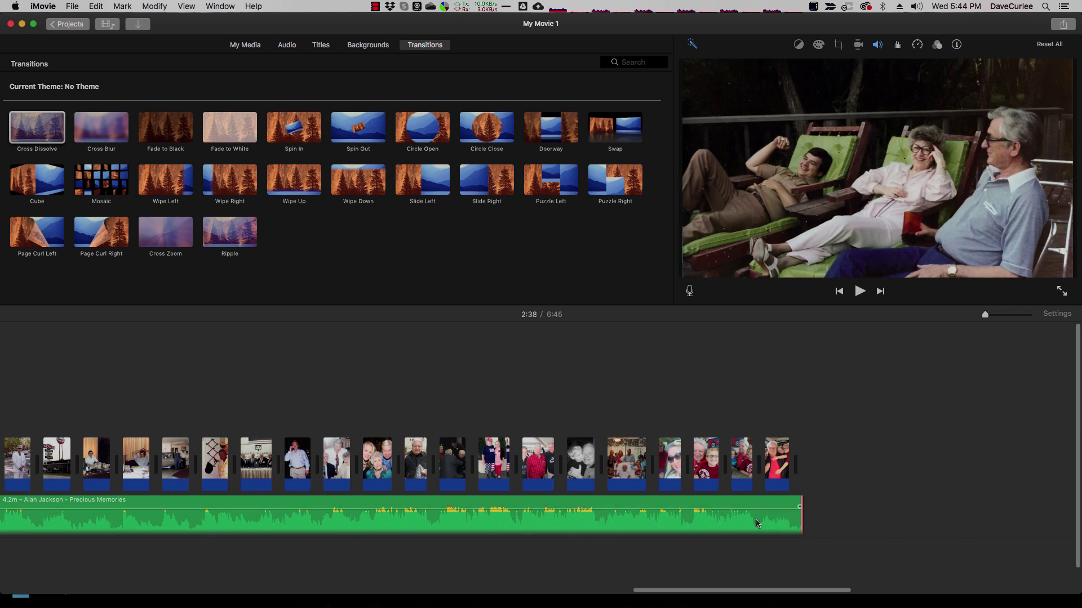
click(774, 467)
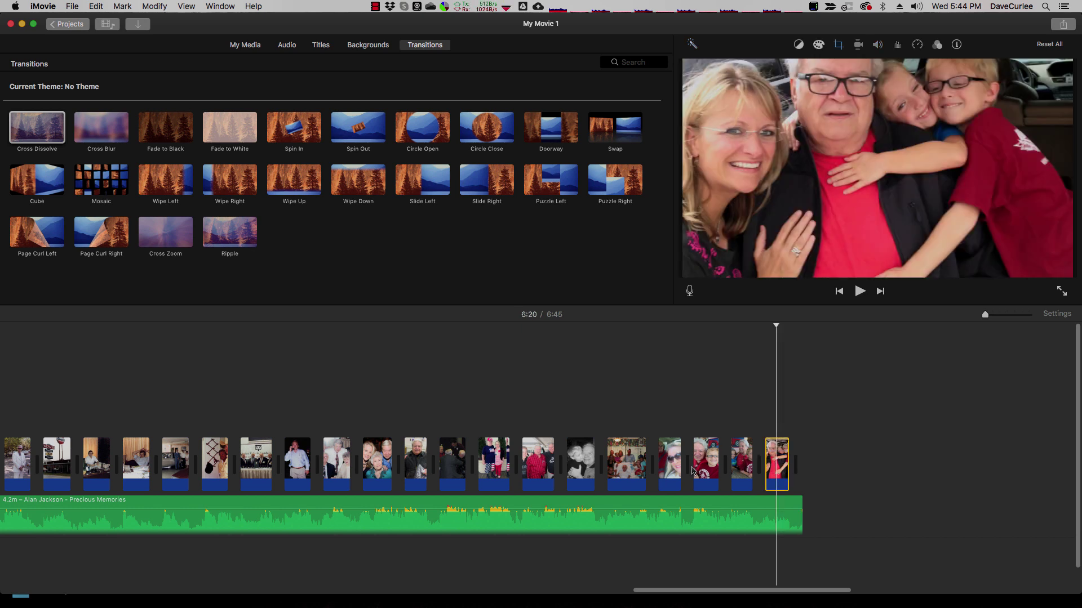
Lengthen the final photo clip and delete the dark dinner-table photo.
drag(788, 467, 803, 471)
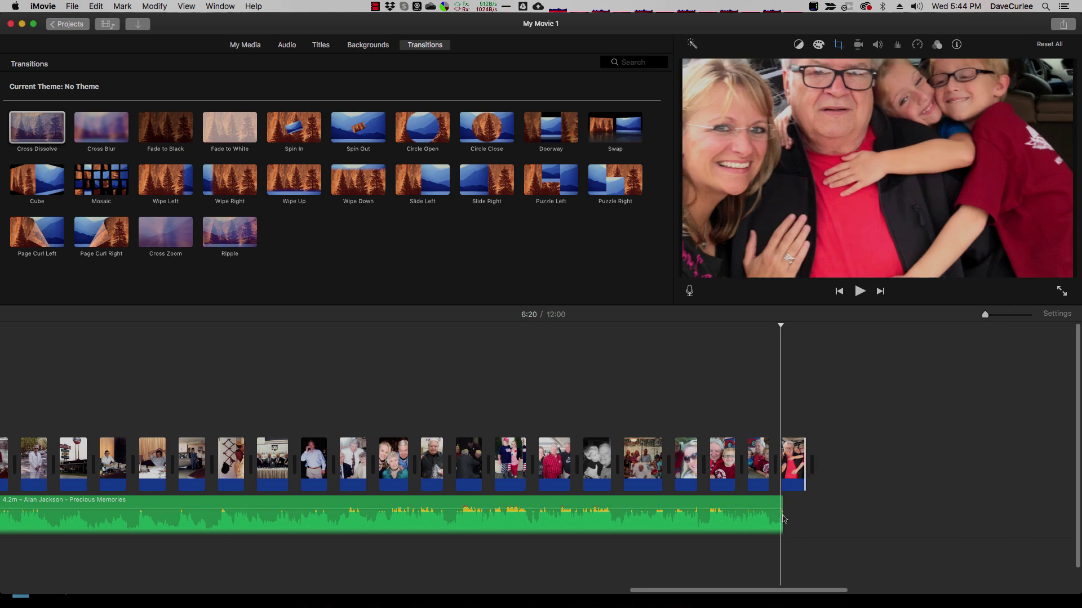
scroll(785, 519, left, 15)
drag(309, 525, 554, 526)
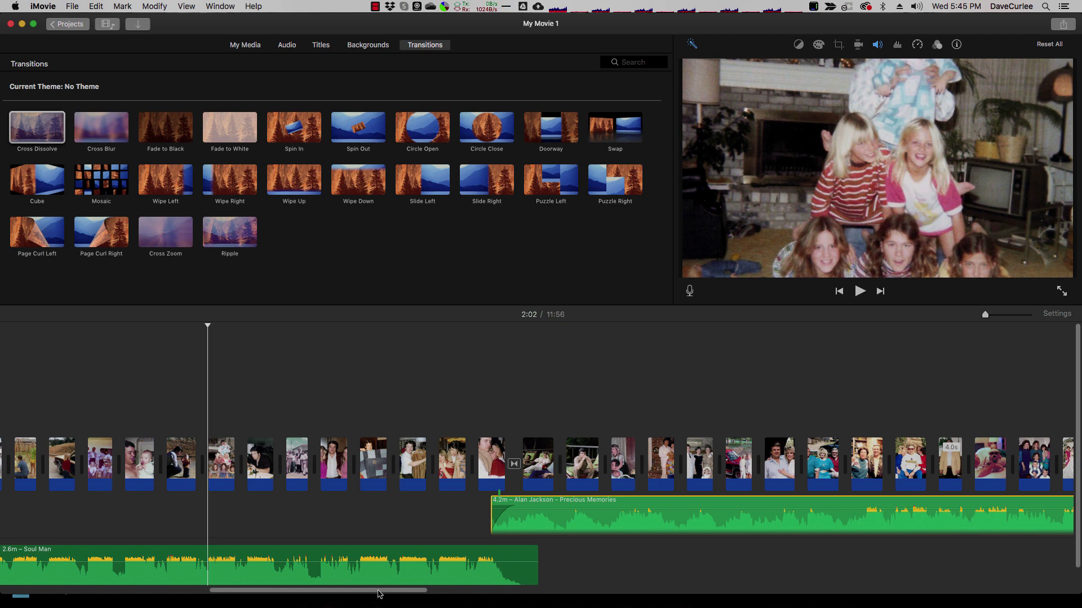
drag(377, 594, 821, 595)
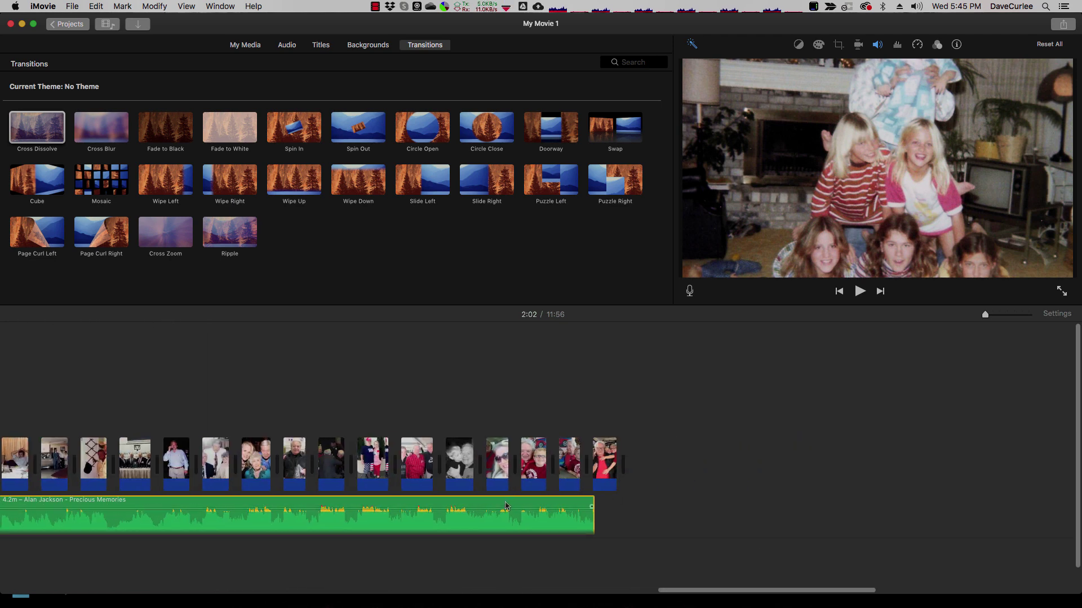
click(333, 470)
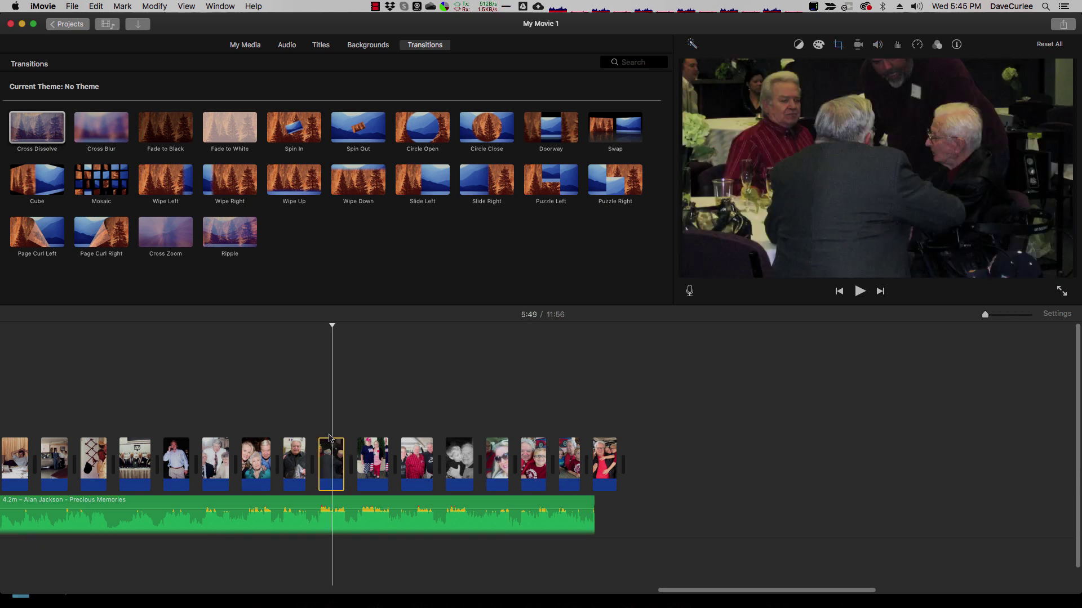
key(Delete)
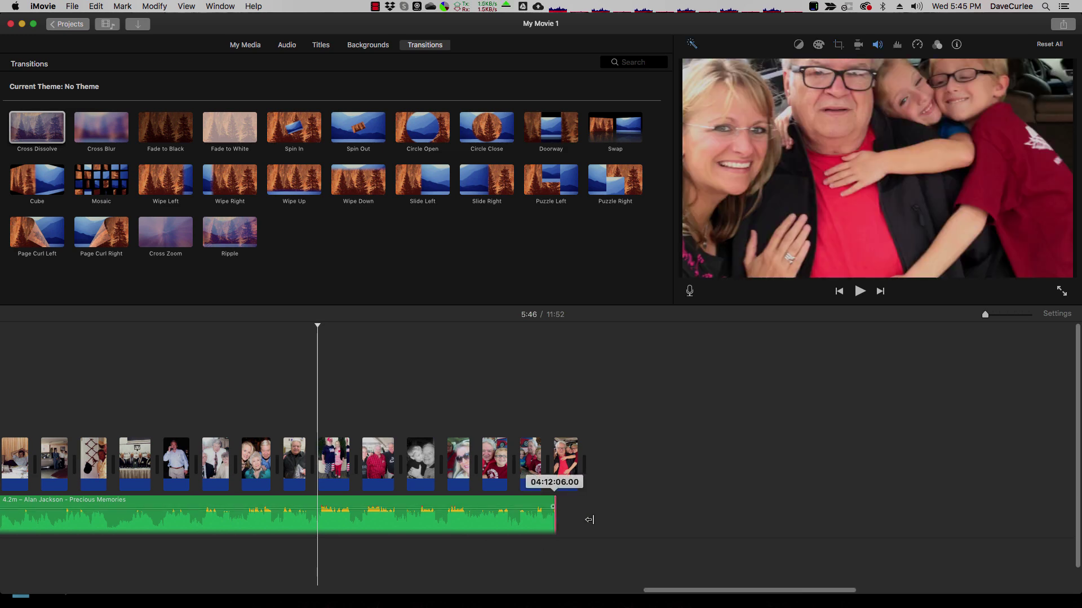
Shorten the end of Precious Memories to 3.6m.
click(534, 506)
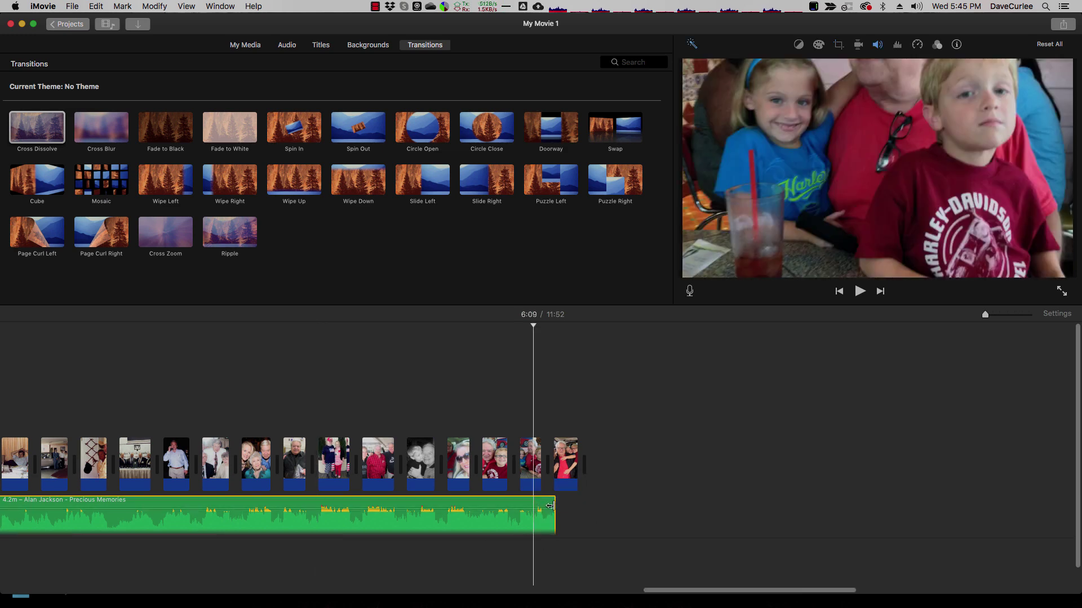
drag(550, 506, 550, 504)
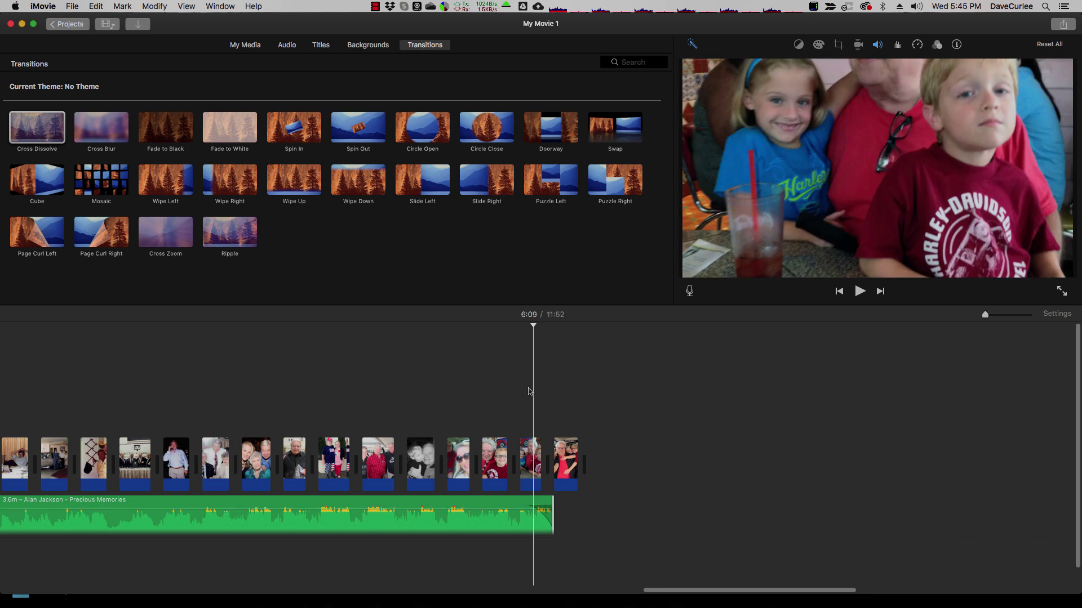
click(540, 469)
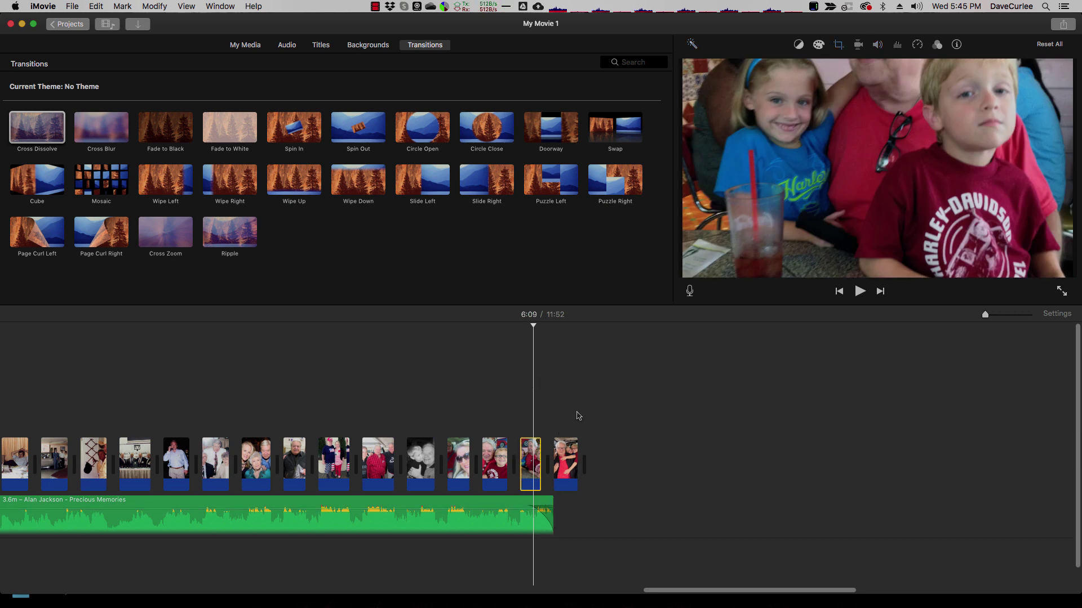
Set the second-to-last photo and the one before it to Fit instead of Ken Burns.
click(838, 45)
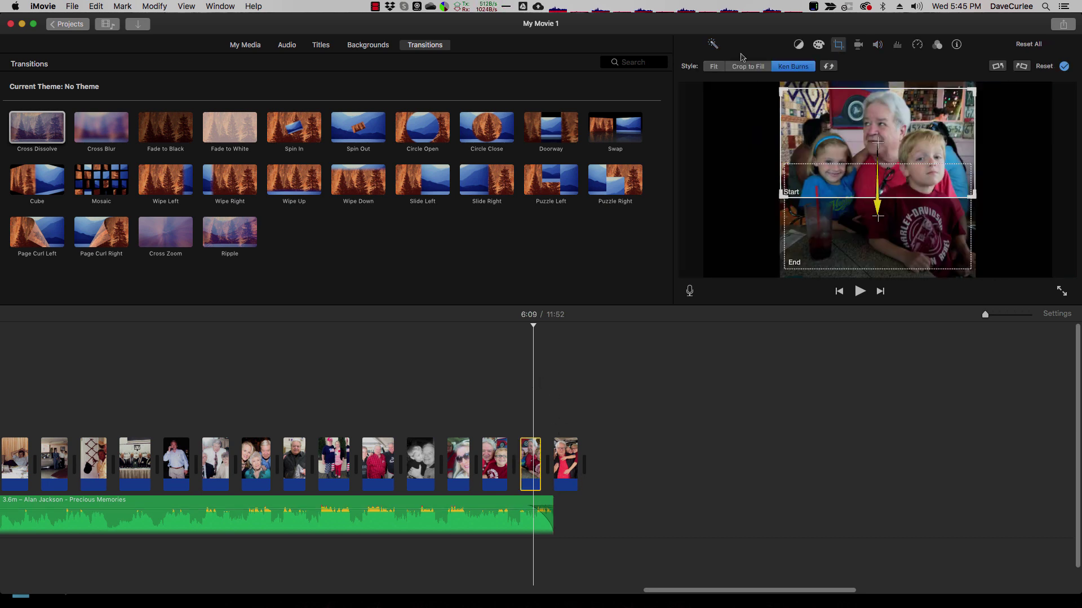
click(714, 67)
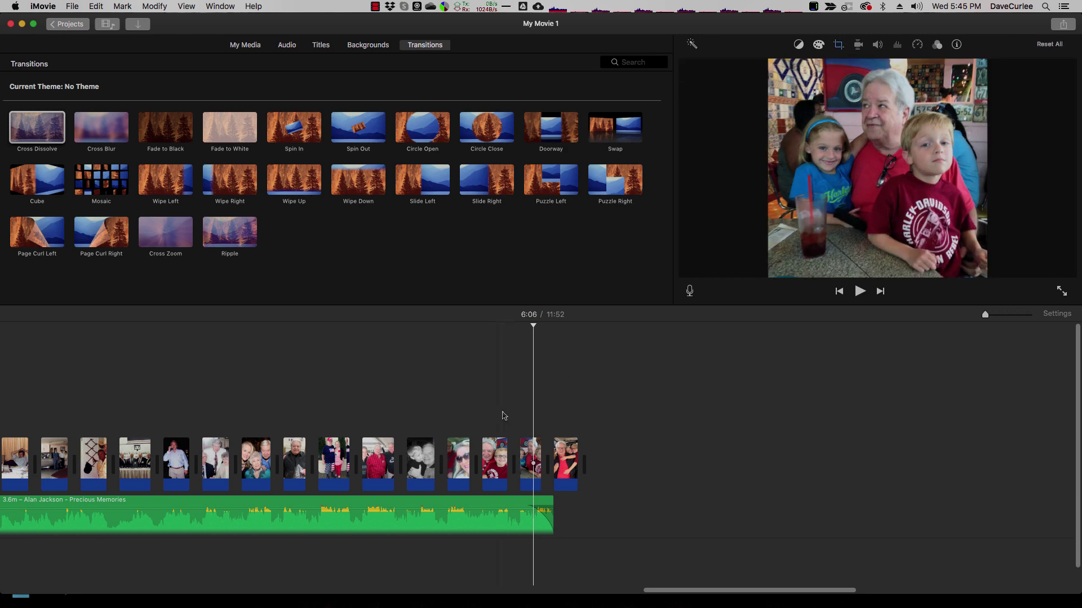
click(488, 459)
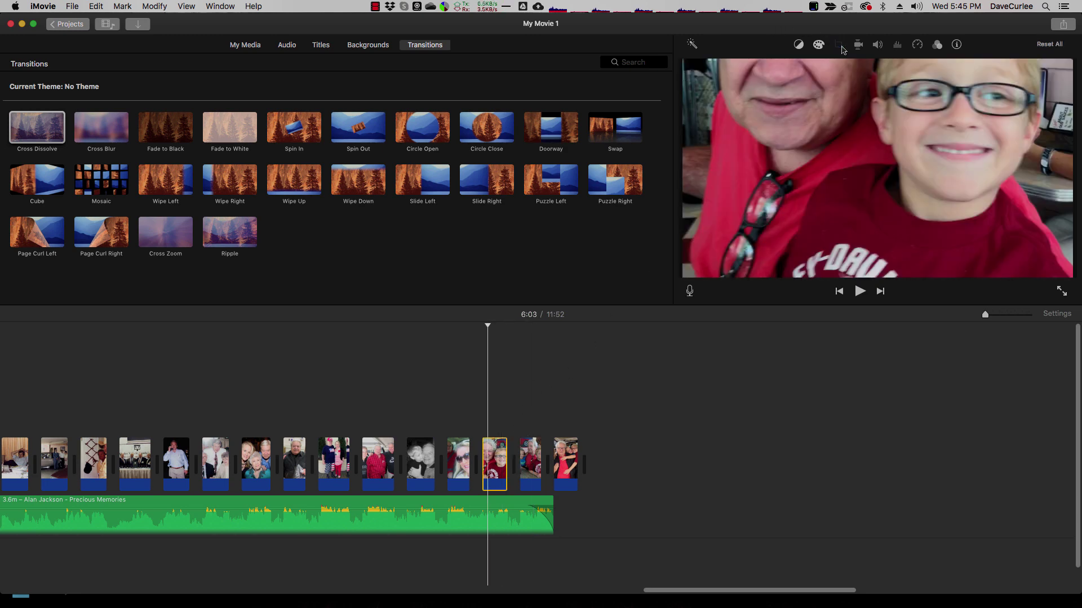
click(839, 45)
click(714, 67)
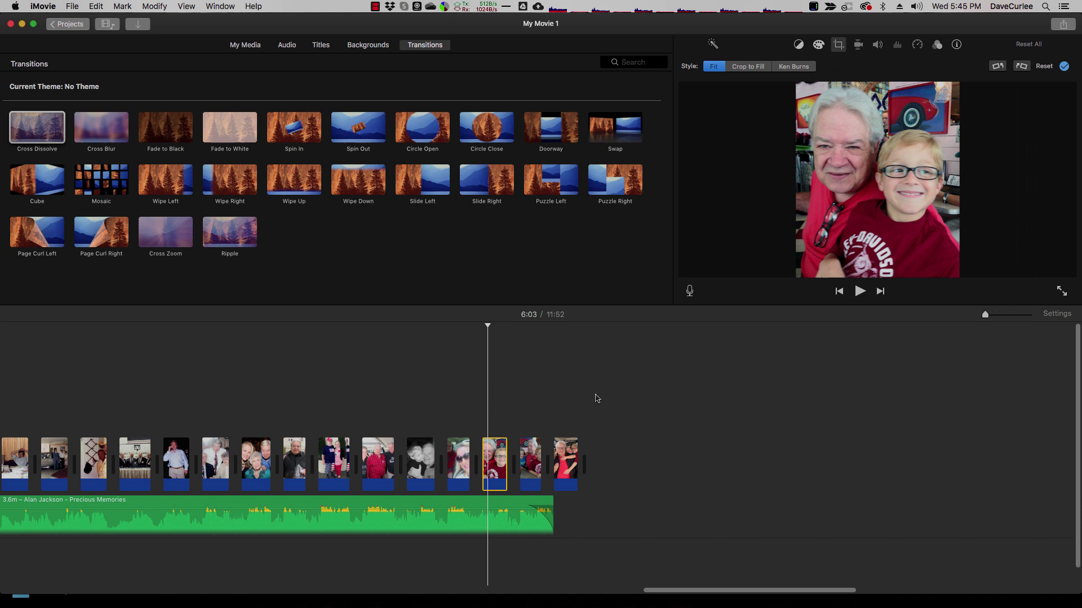
Preview the ending, switch the car selfie photo to Fit, and replay from 6:02.
click(565, 406)
key(space)
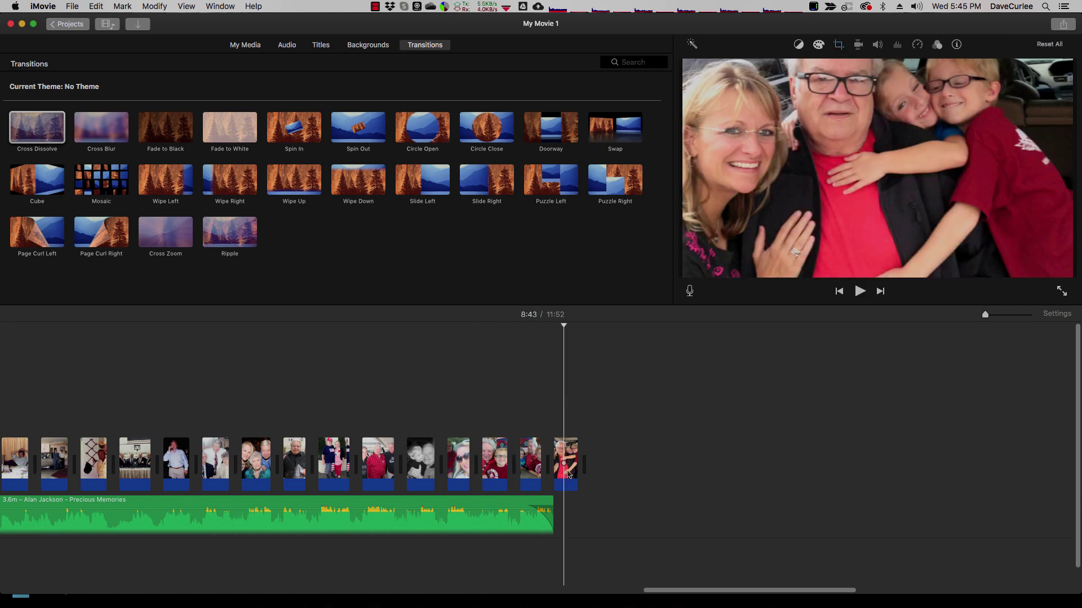
key(space)
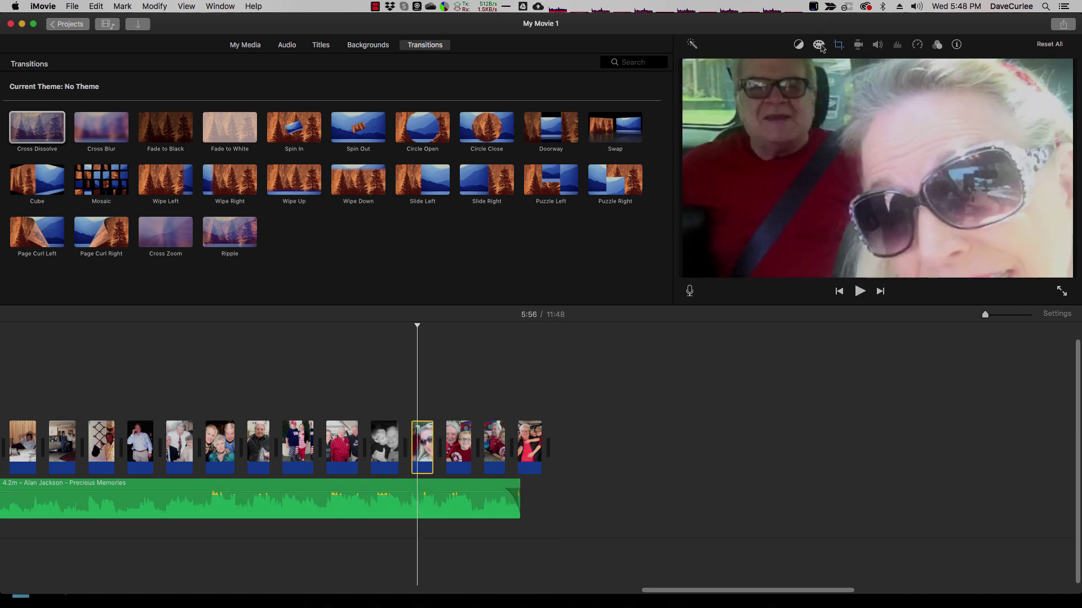
click(839, 45)
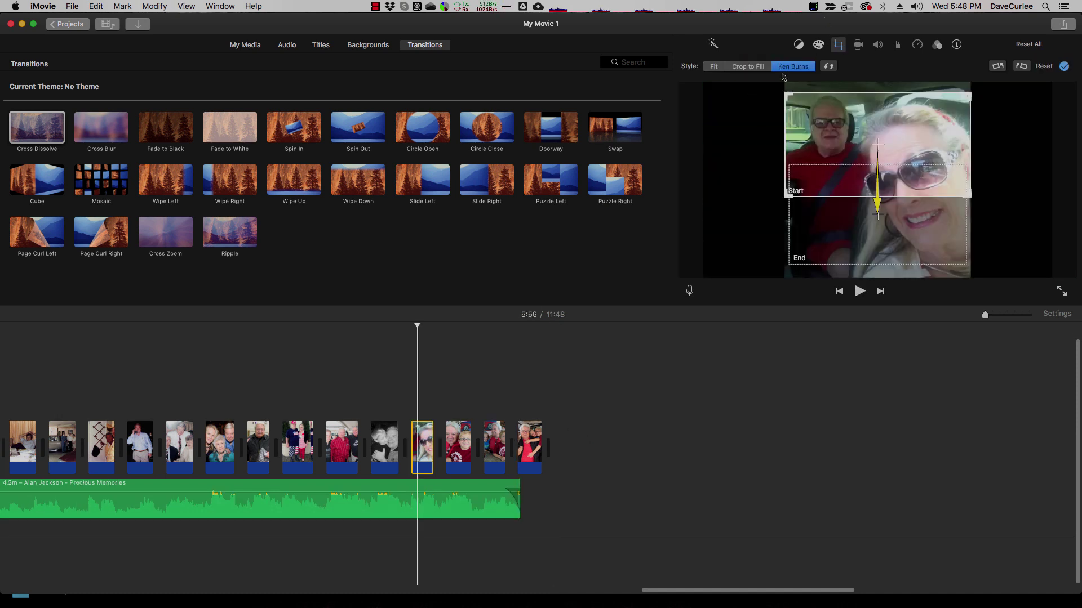
click(714, 66)
click(472, 397)
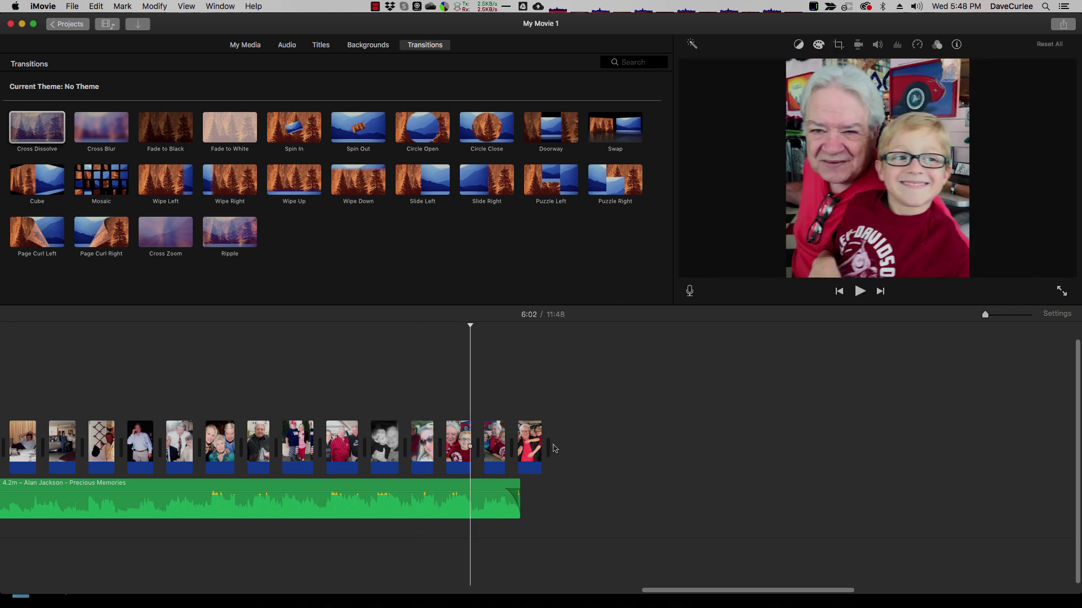
key(space)
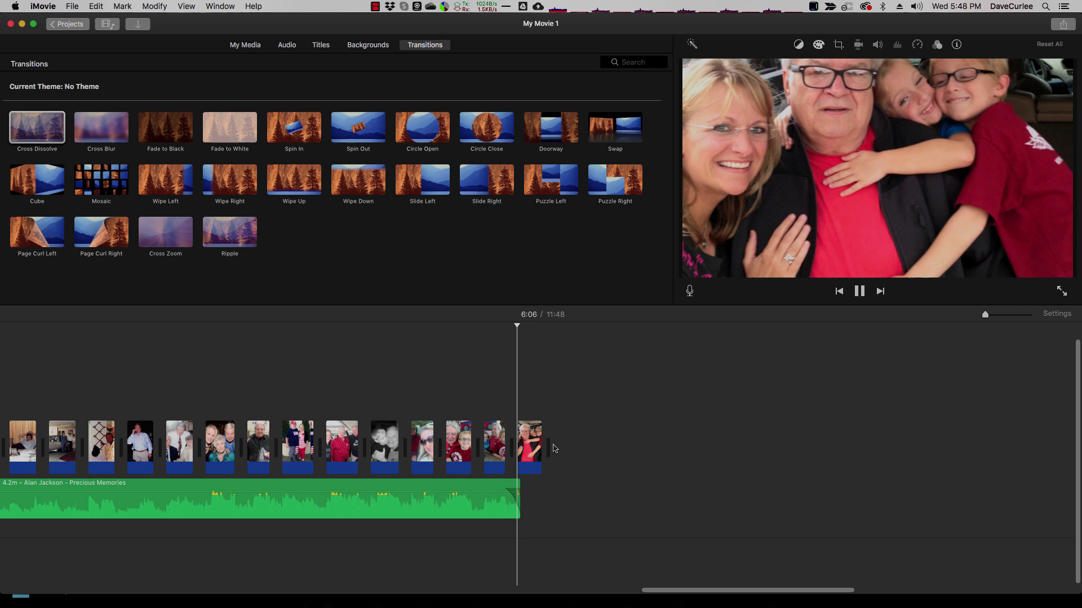
key(space)
click(607, 467)
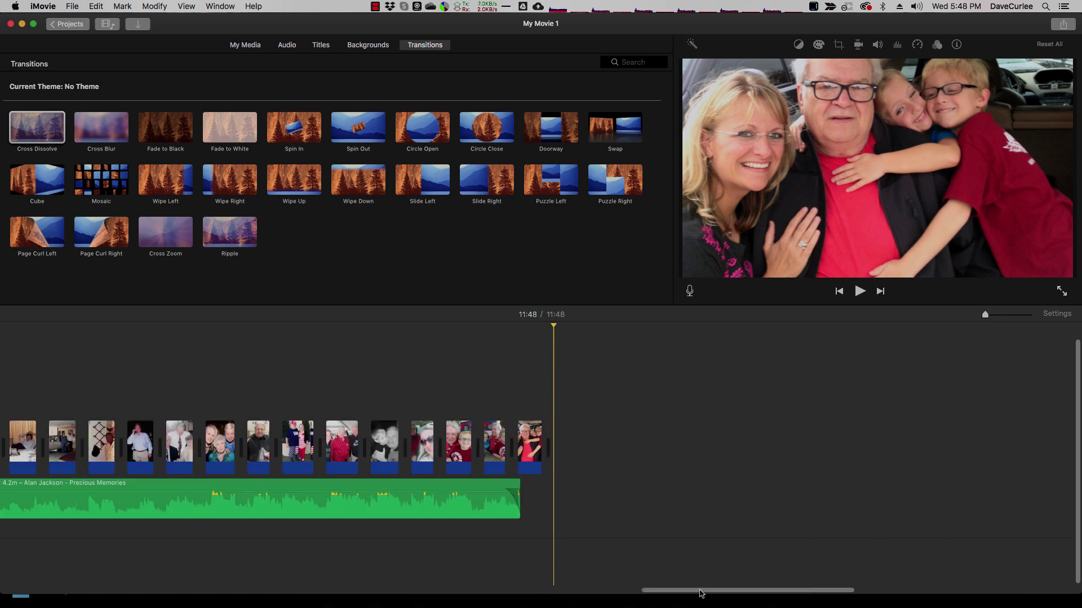
Select all clips and add cross dissolves between them via the Edit menu.
scroll(875, 434, left, 10)
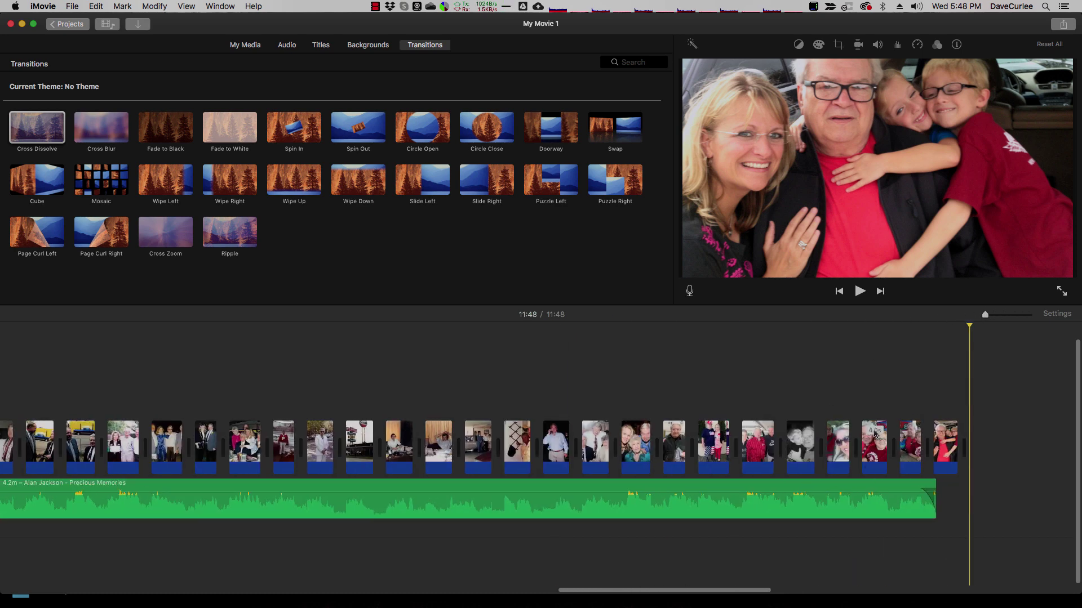
key(super+a)
scroll(582, 593, left, 2)
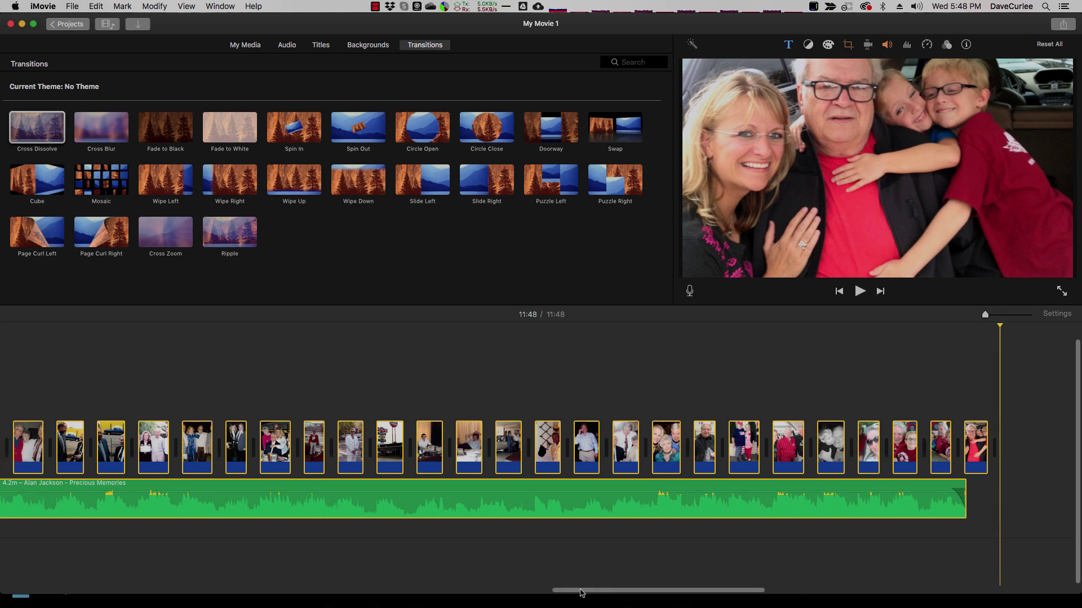
drag(582, 593, 7, 582)
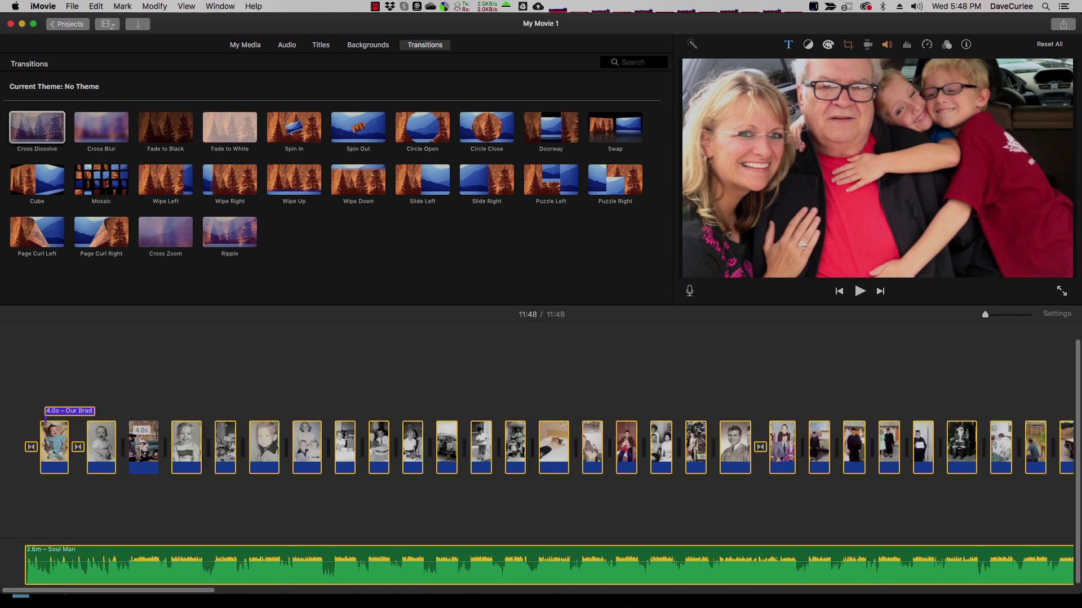
click(94, 6)
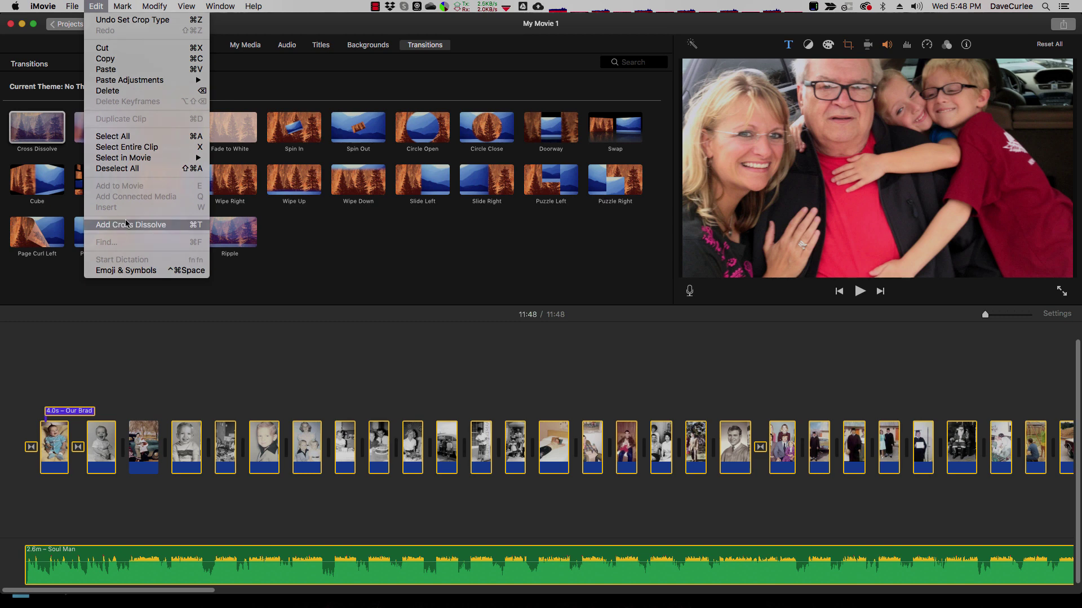
click(126, 224)
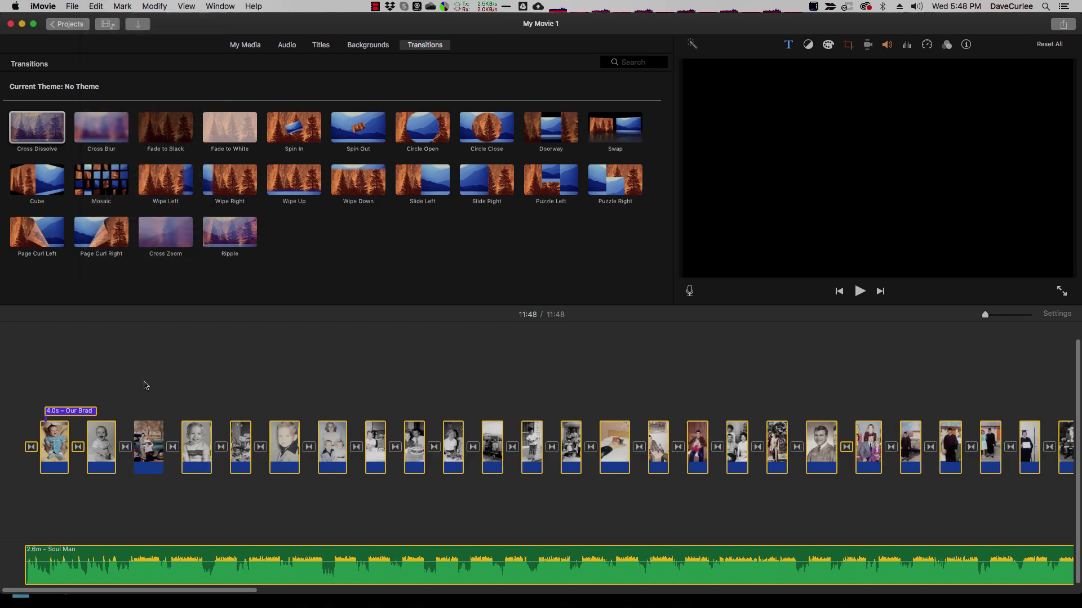
Delete the cross dissolve after the second photo.
click(145, 385)
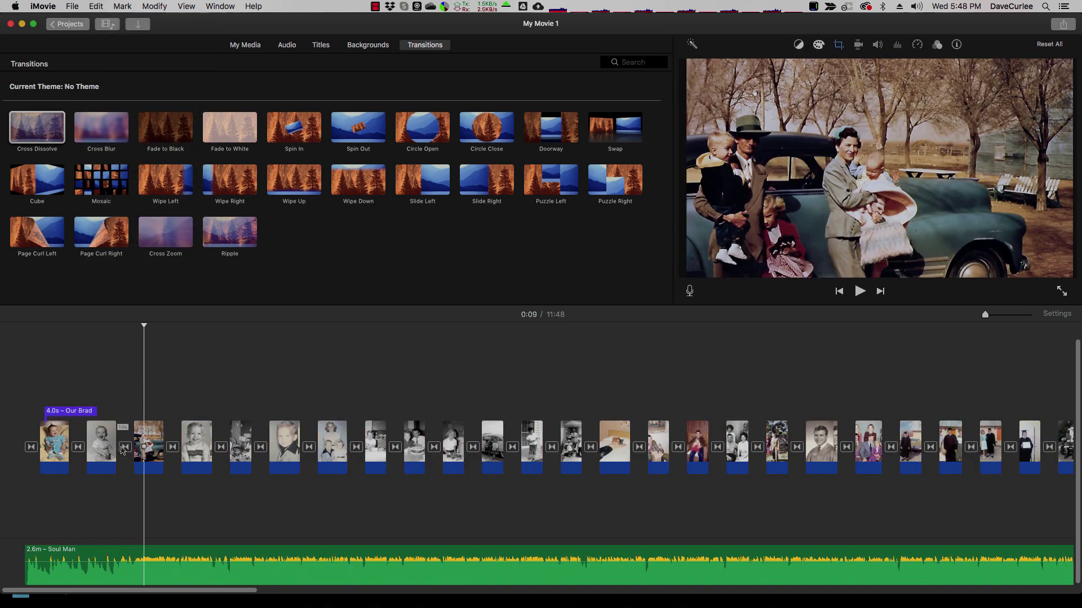
click(124, 447)
key(Delete)
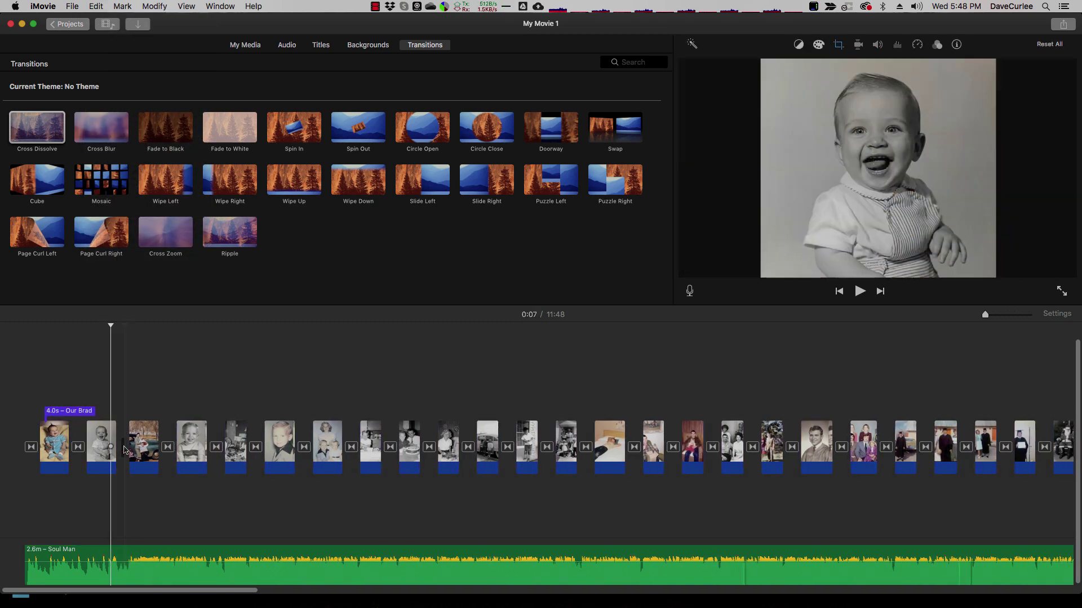
Preview the opening from the Our Brad title, then move to 6:04.
click(65, 372)
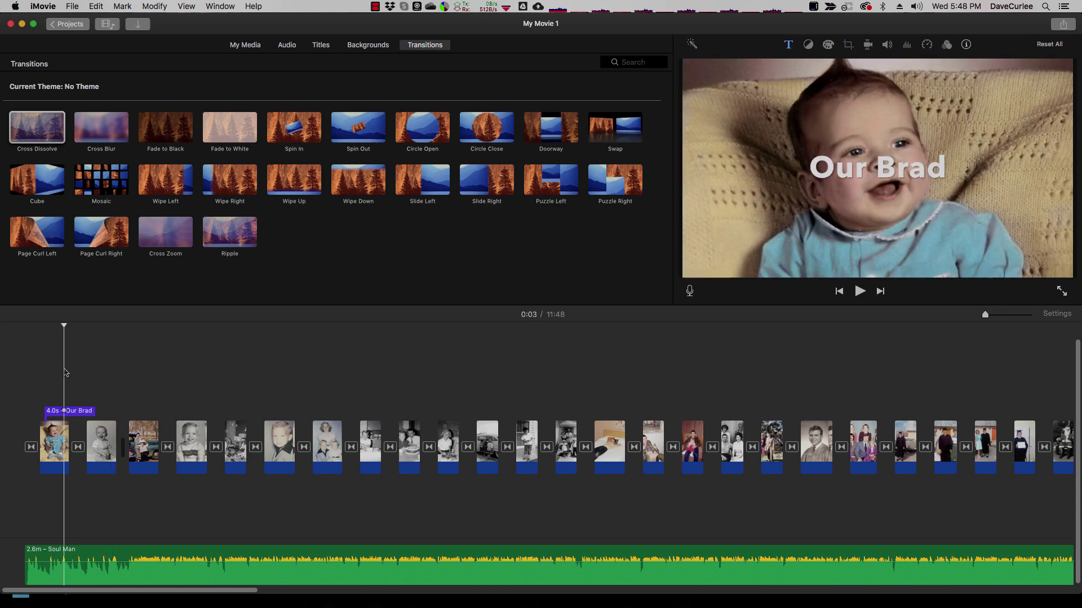
key(space)
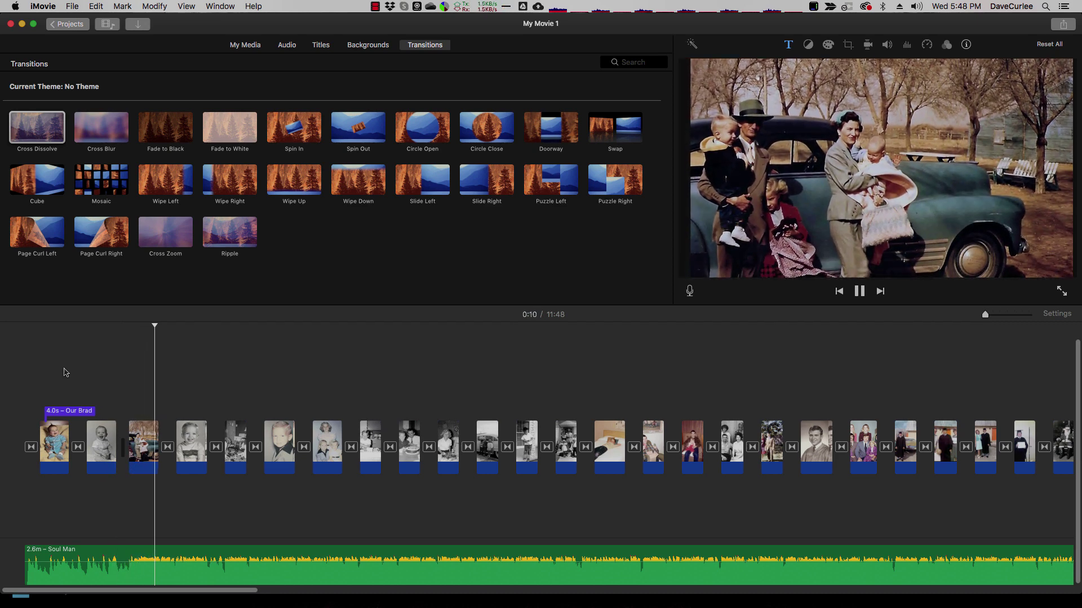
key(space)
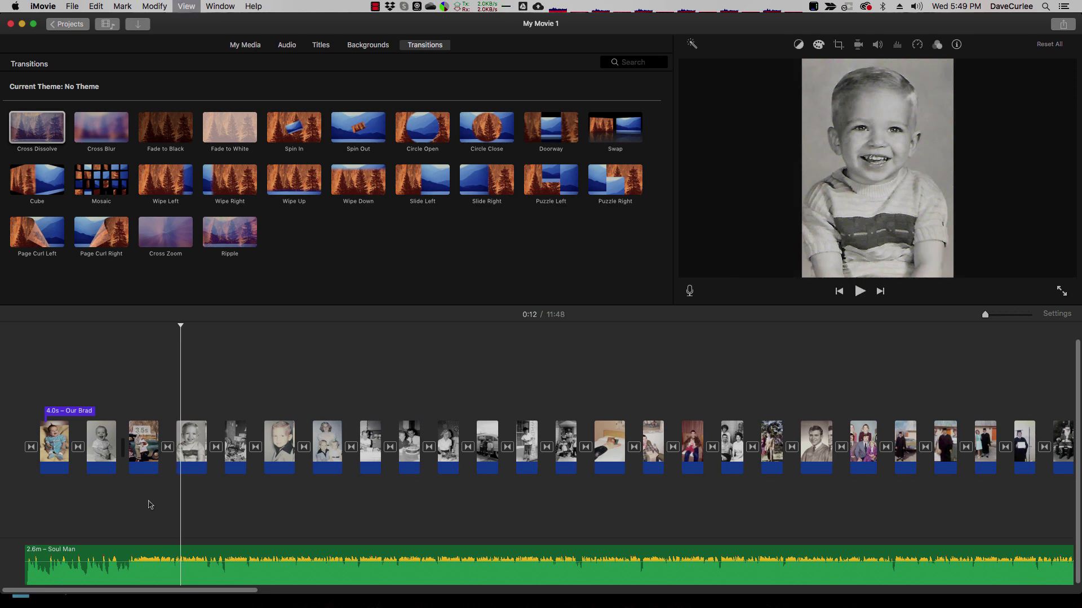
drag(175, 593, 975, 577)
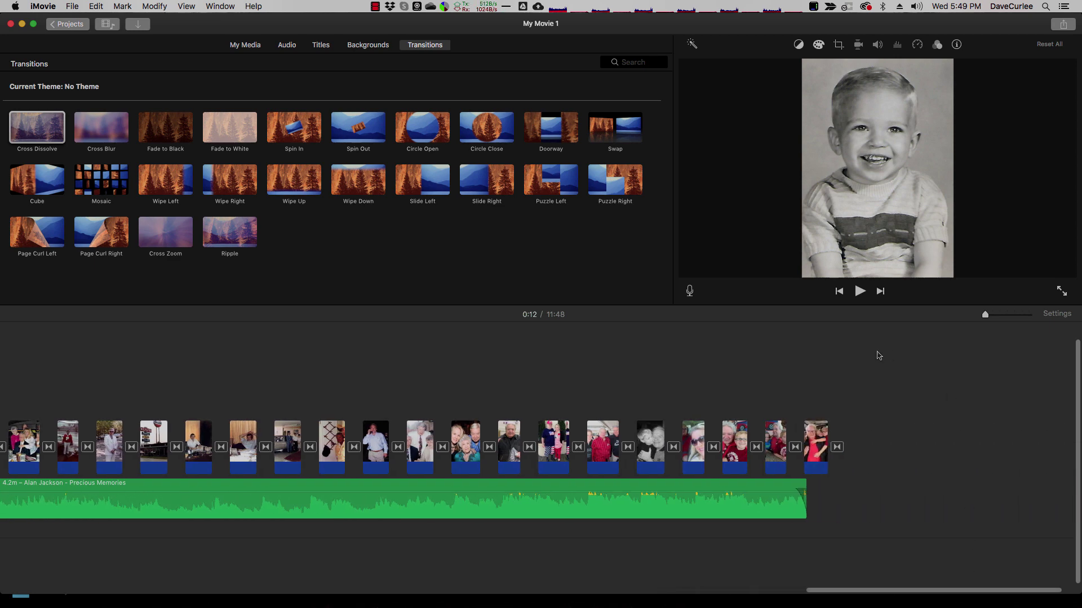
click(772, 378)
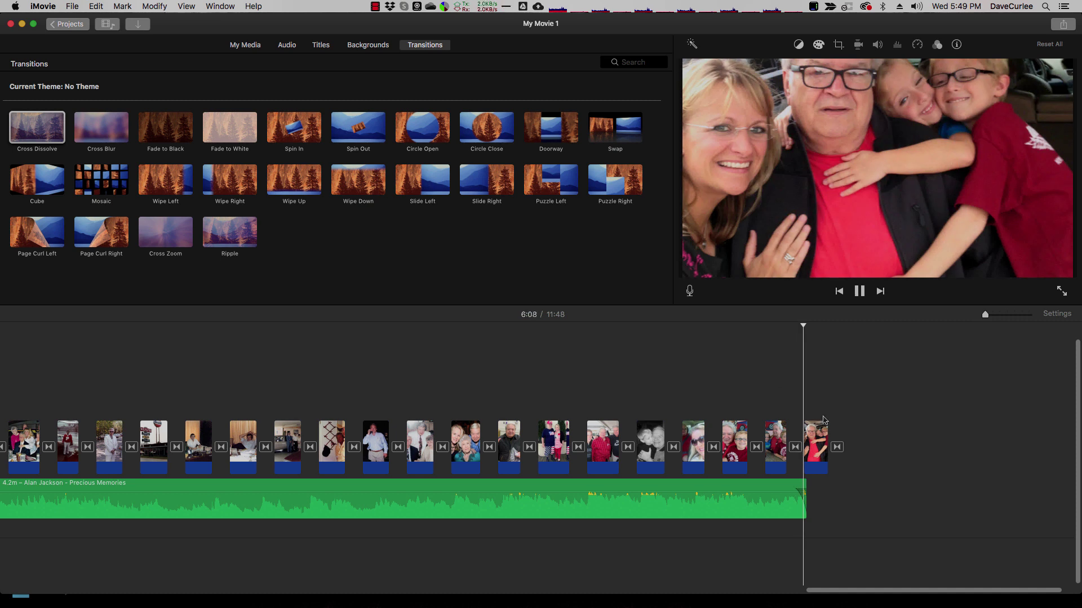
Switch the final family-by-car photo from Ken Burns to Fit.
key(space)
click(818, 437)
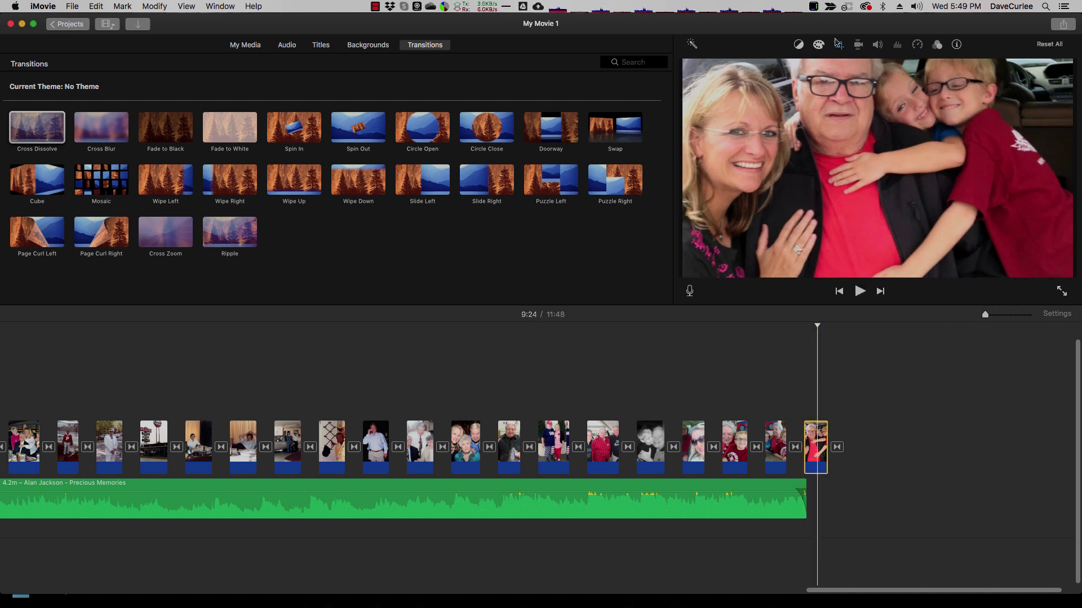
click(838, 45)
click(714, 66)
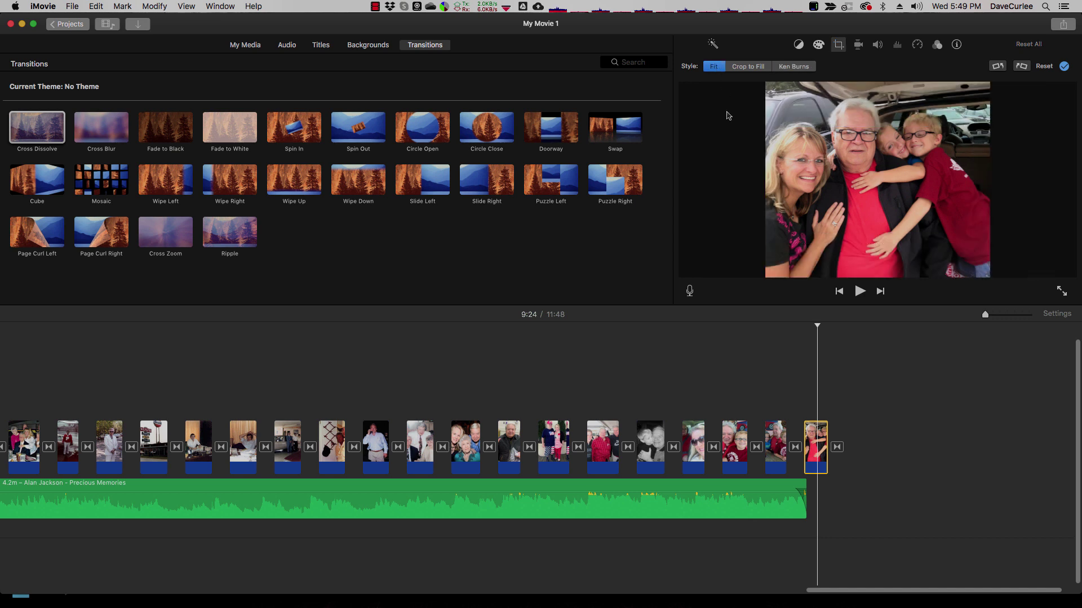
click(830, 388)
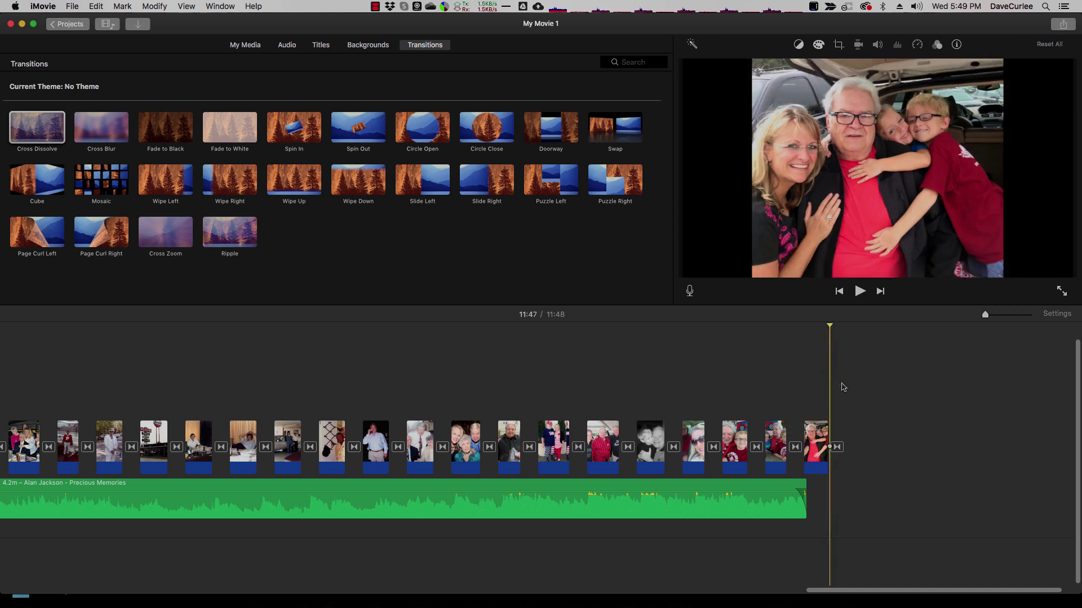
click(694, 404)
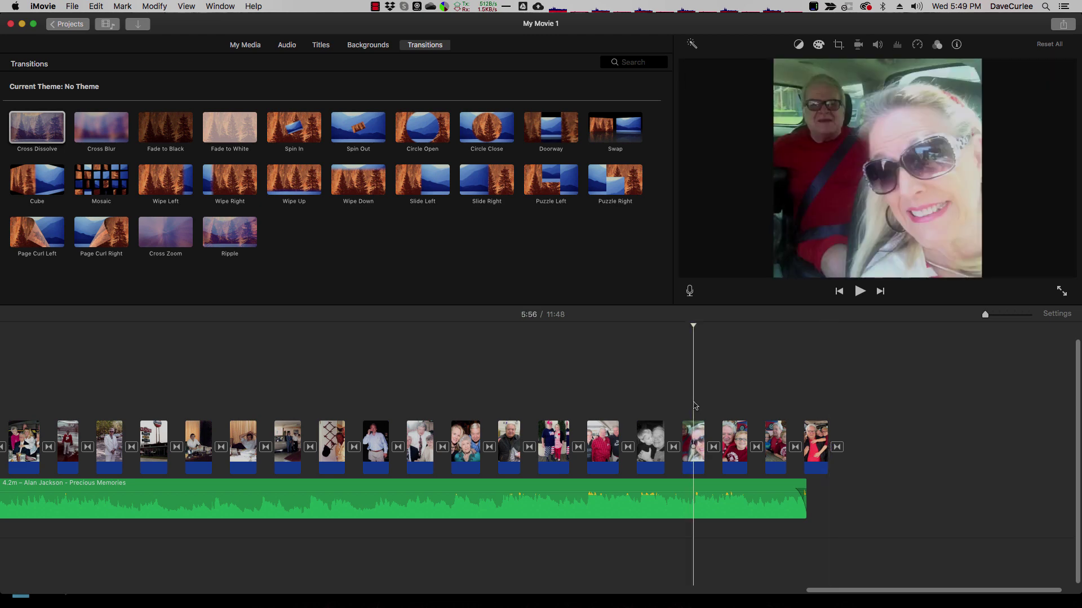
drag(837, 592, 27, 591)
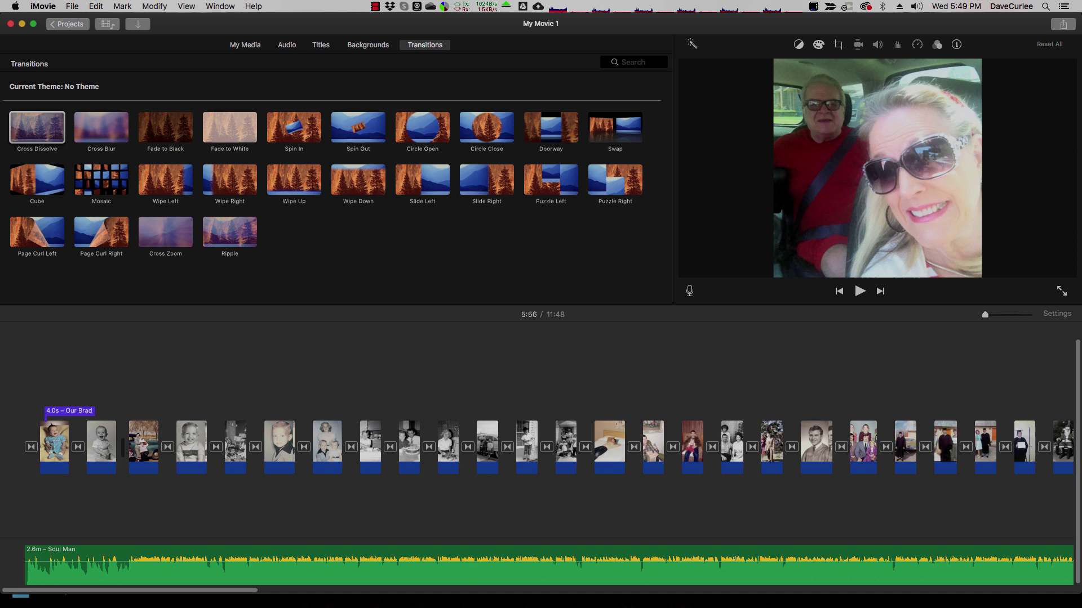
Prepare the slideshow for Facebook at HD 1080p, saving 'Our Brad Memorial' into the _Exports folder.
click(74, 6)
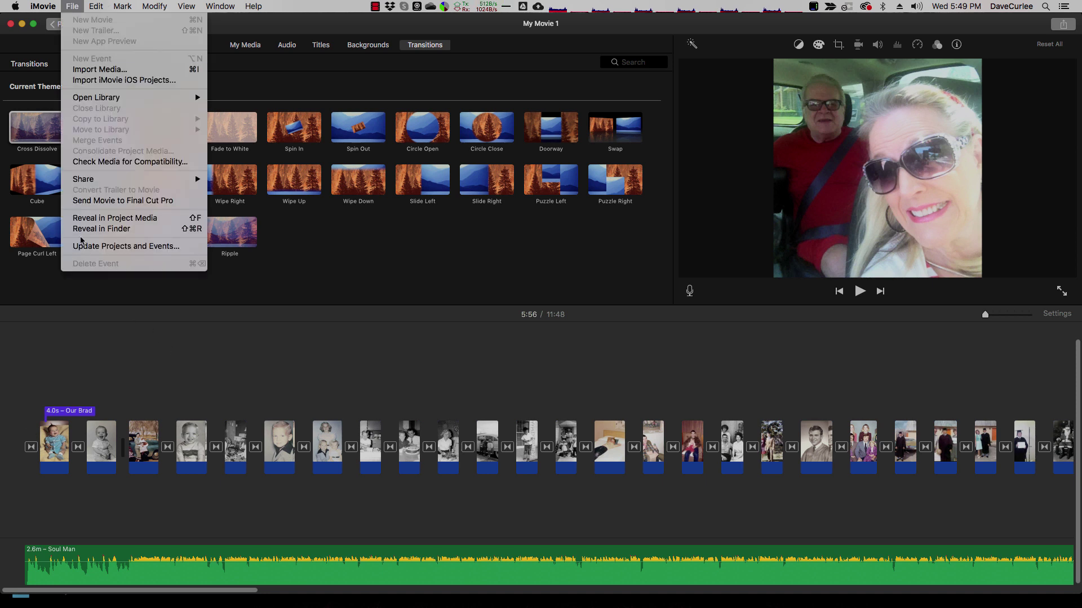
mouse_move(84, 179)
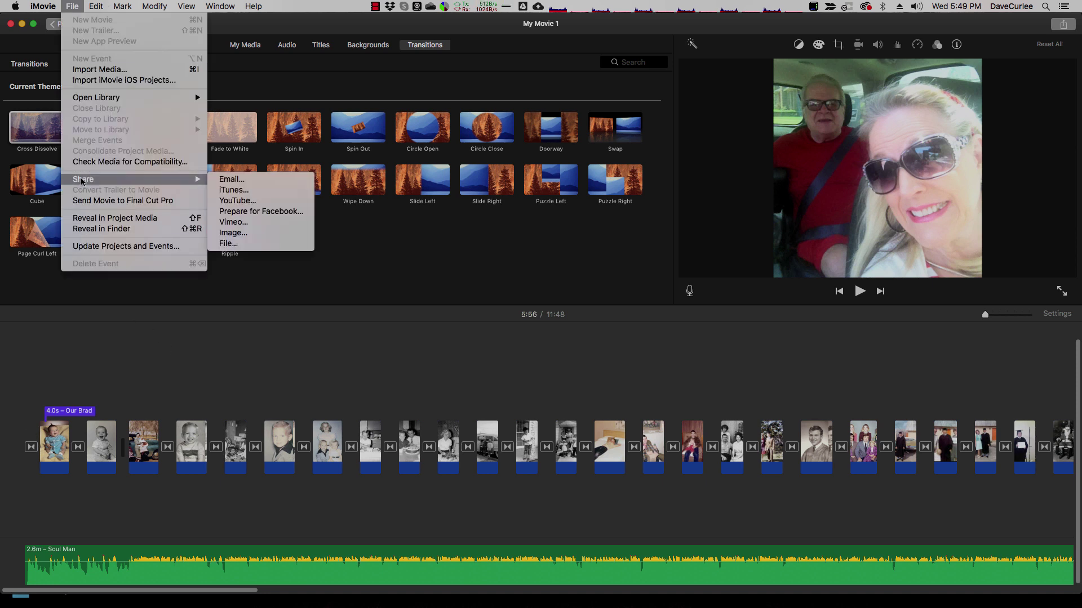
click(267, 210)
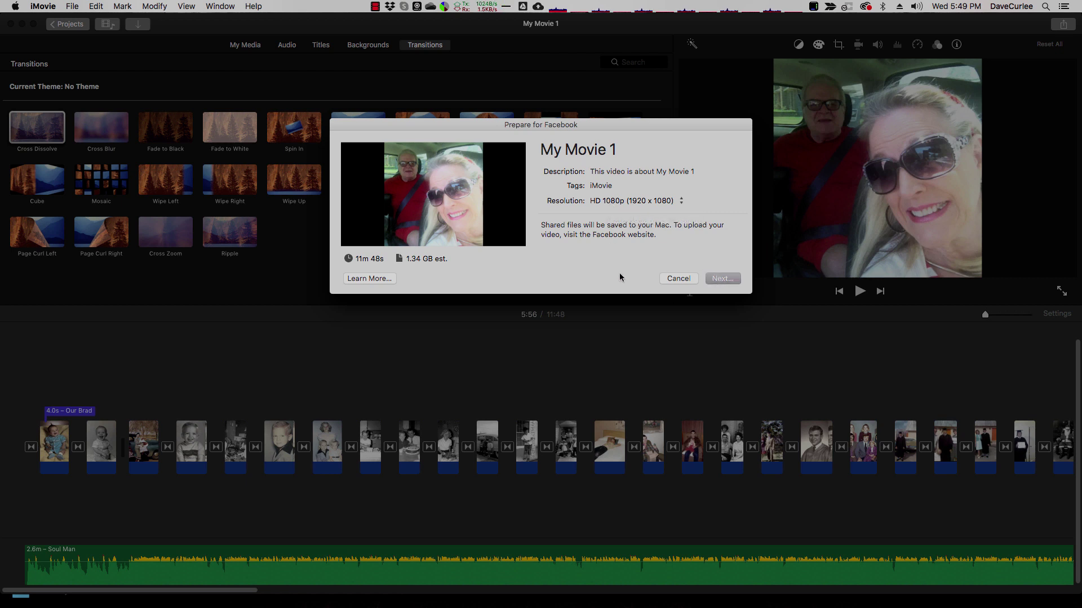
click(723, 278)
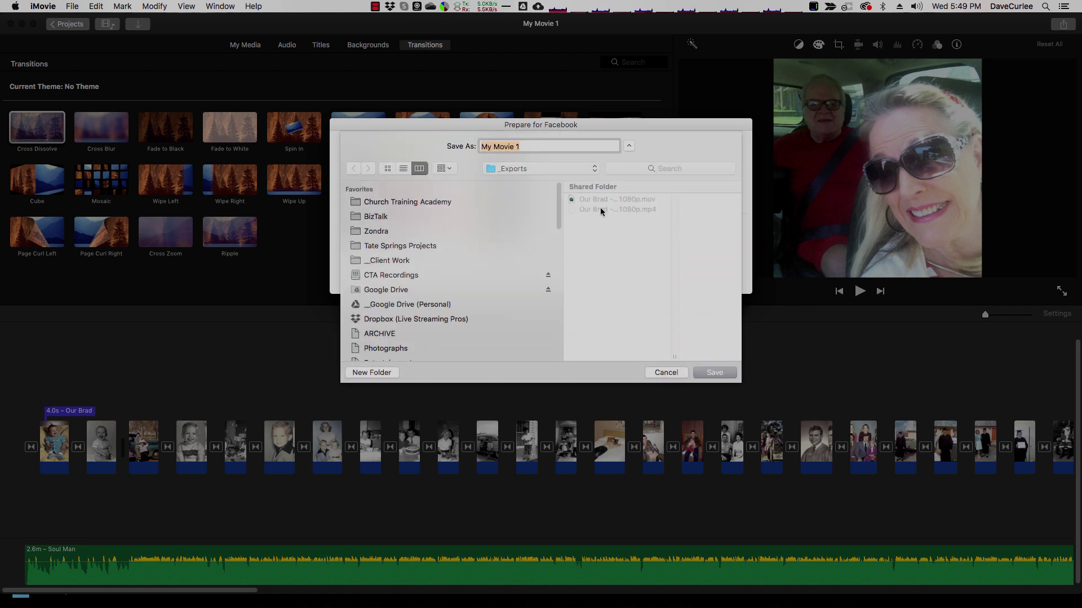
text(Our Brad Memorial)
click(711, 374)
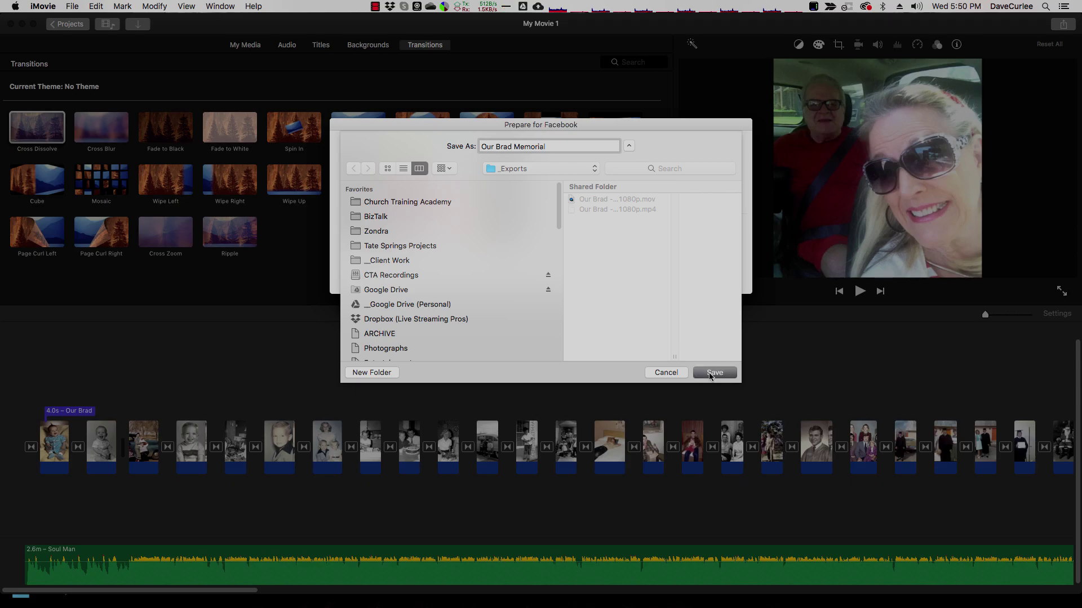